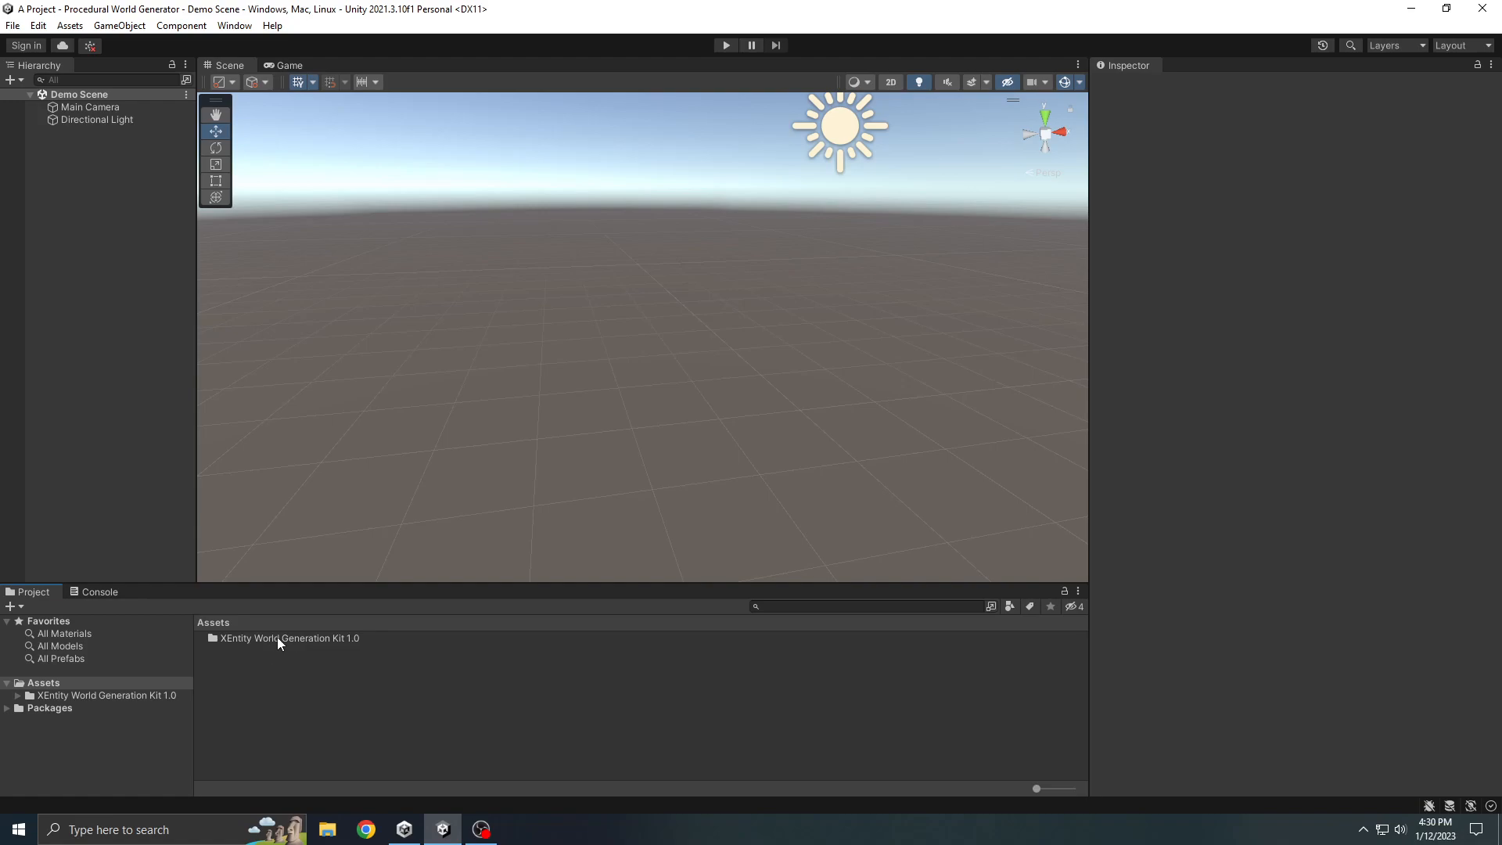
Step: Add the World Master prefab from the XEntity World Generation Kit's Prefabs folder to the Demo Scene hierarchy
double_click(252, 676)
drag(259, 640, 94, 208)
middle_drag(875, 159, 722, 378)
right_drag(670, 387, 670, 423)
middle_drag(670, 422, 577, 447)
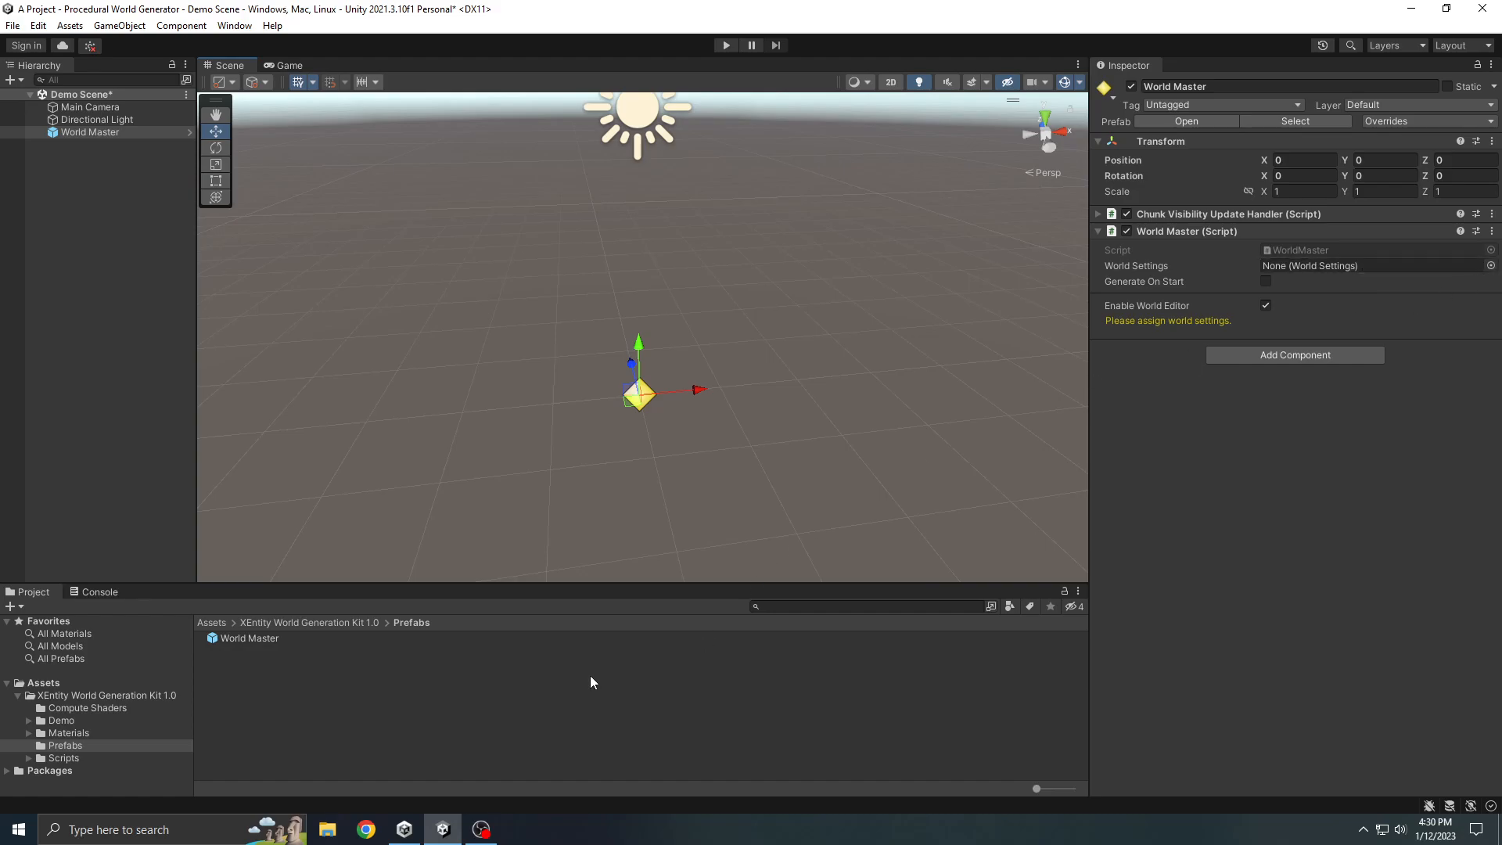
Step: Assign the Demo Settings asset as the World Settings of the World Master object
right_click(385, 692)
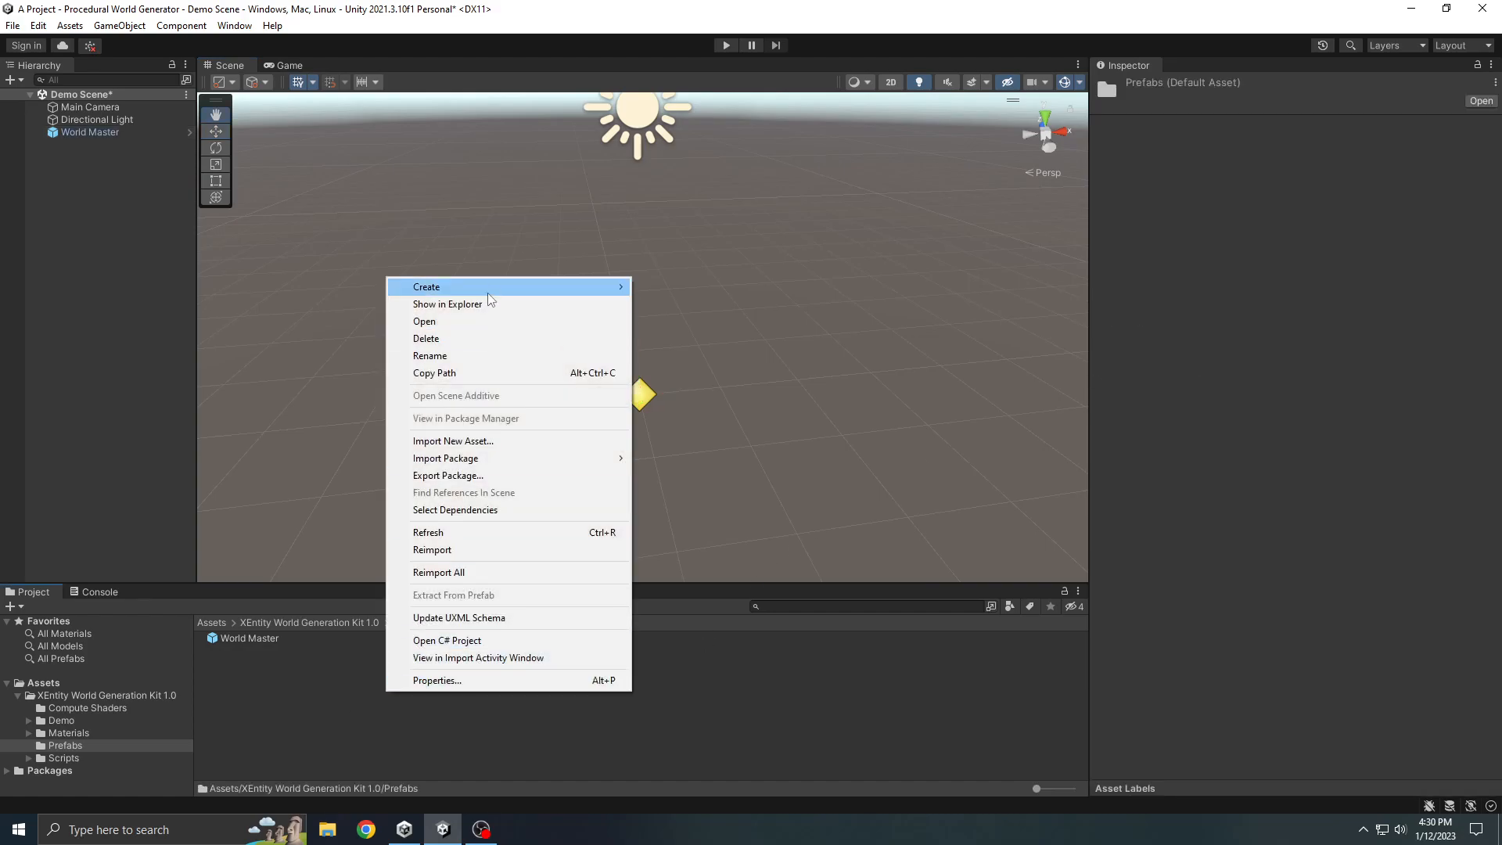
mouse_move(726, 102)
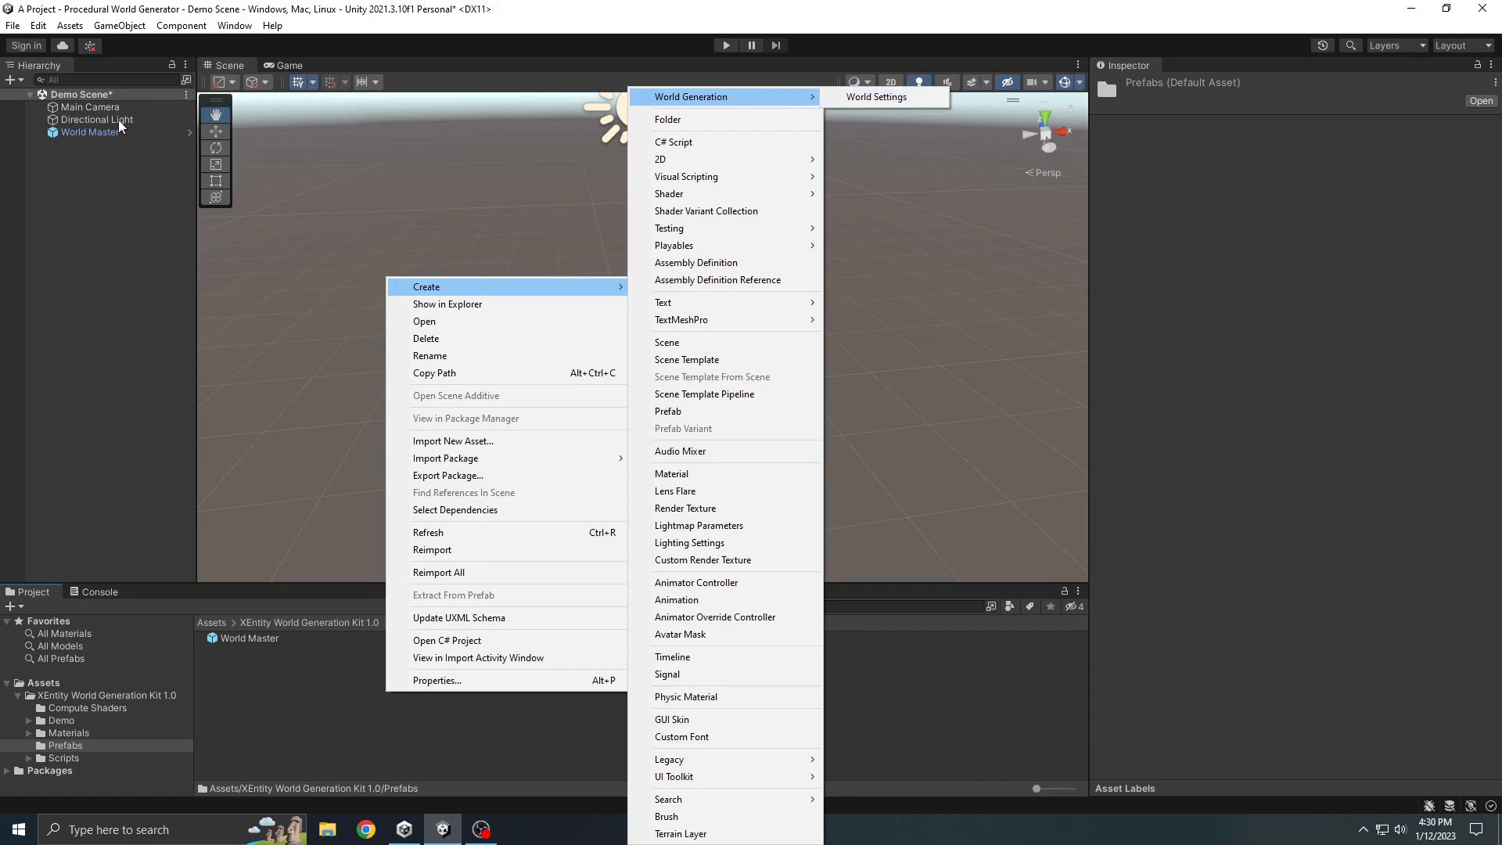
click(102, 133)
click(1479, 322)
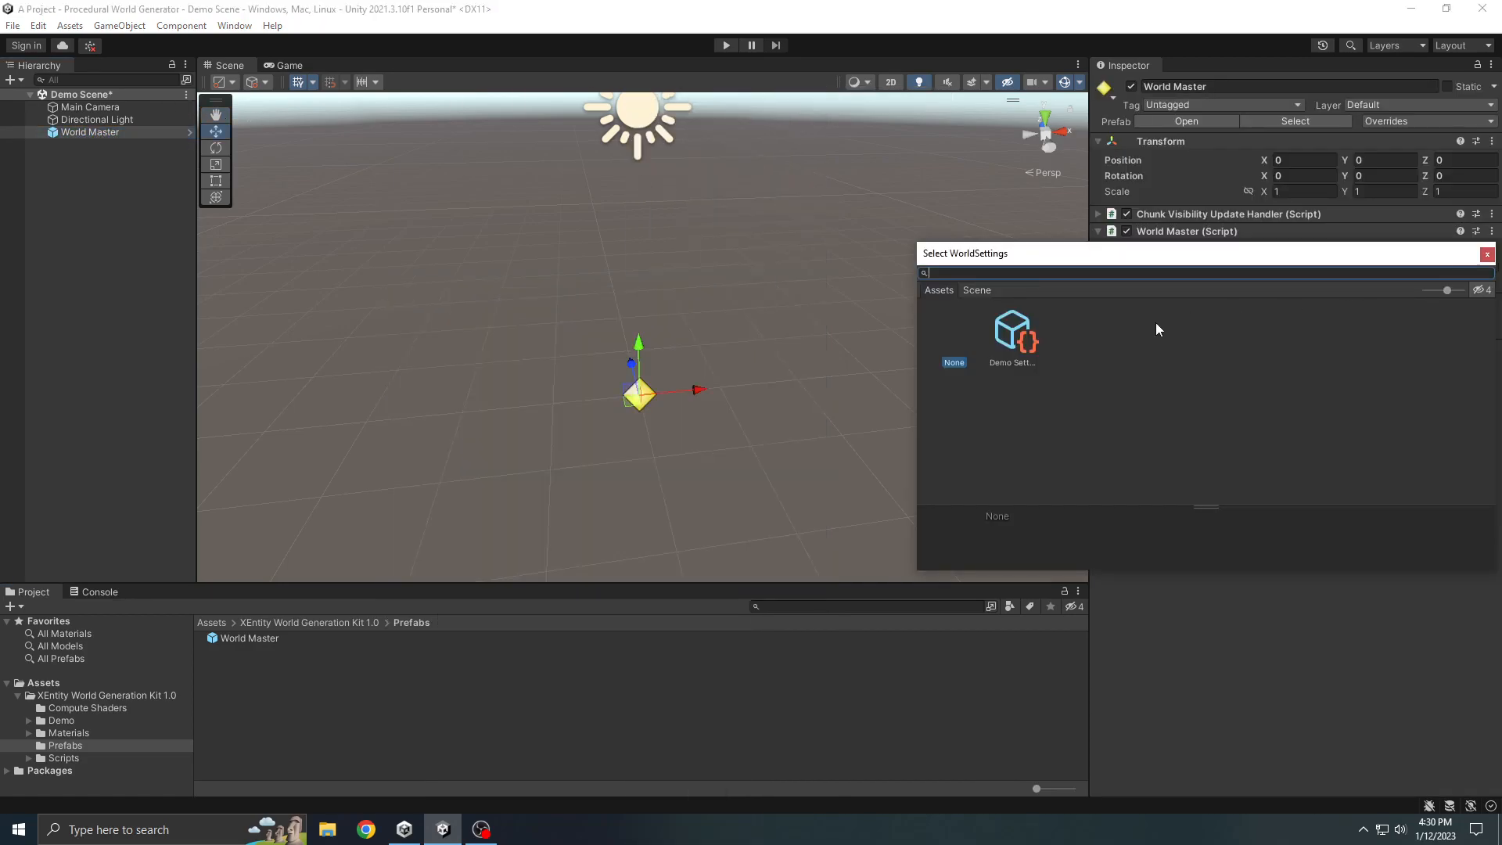
double_click(1017, 337)
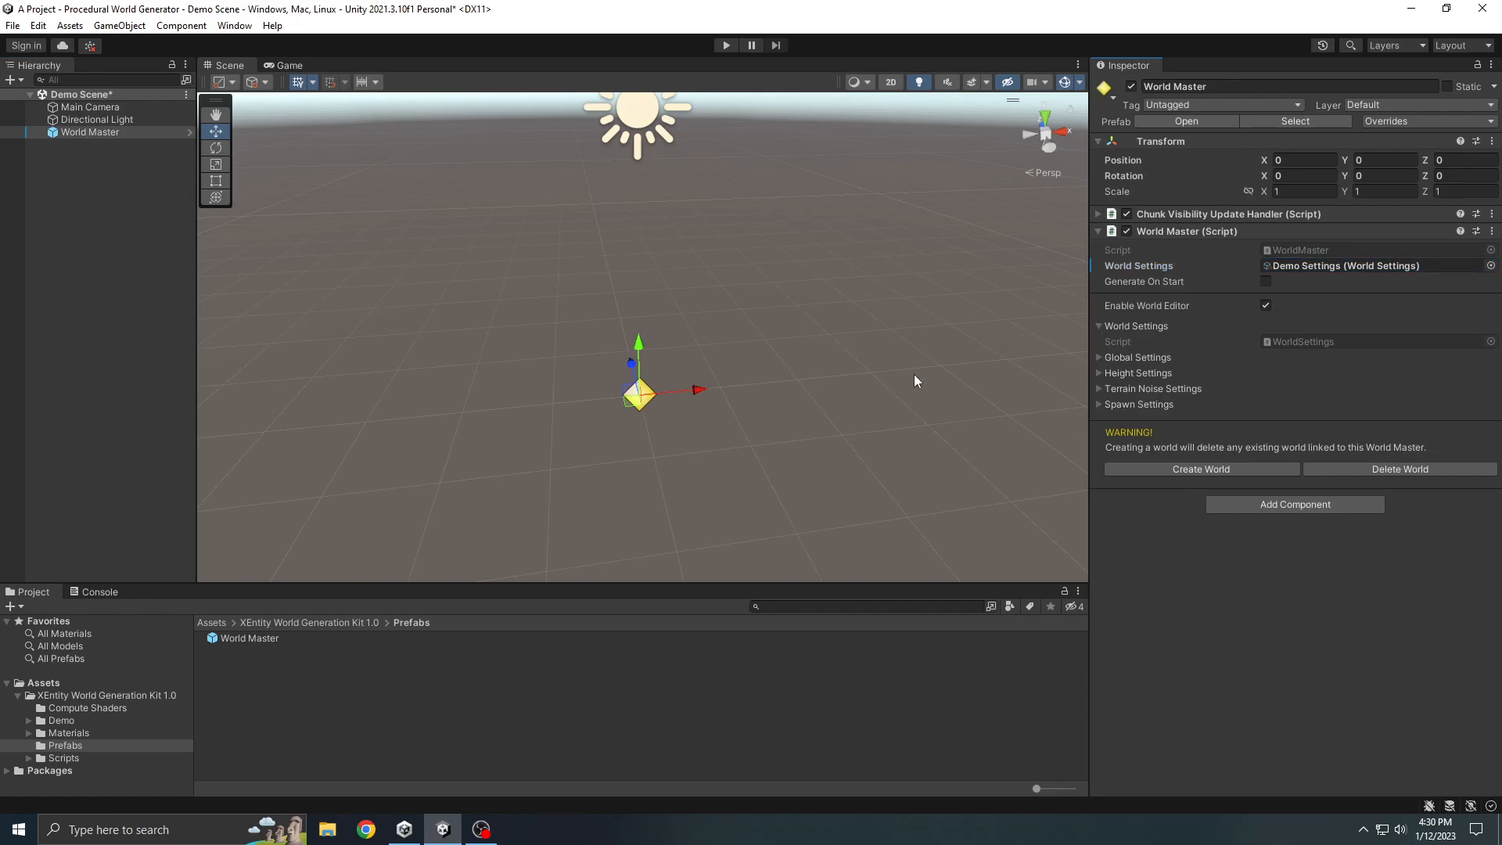
Step: Turn World Master's Enable World Editor option off and back on
middle_drag(874, 403, 1055, 320)
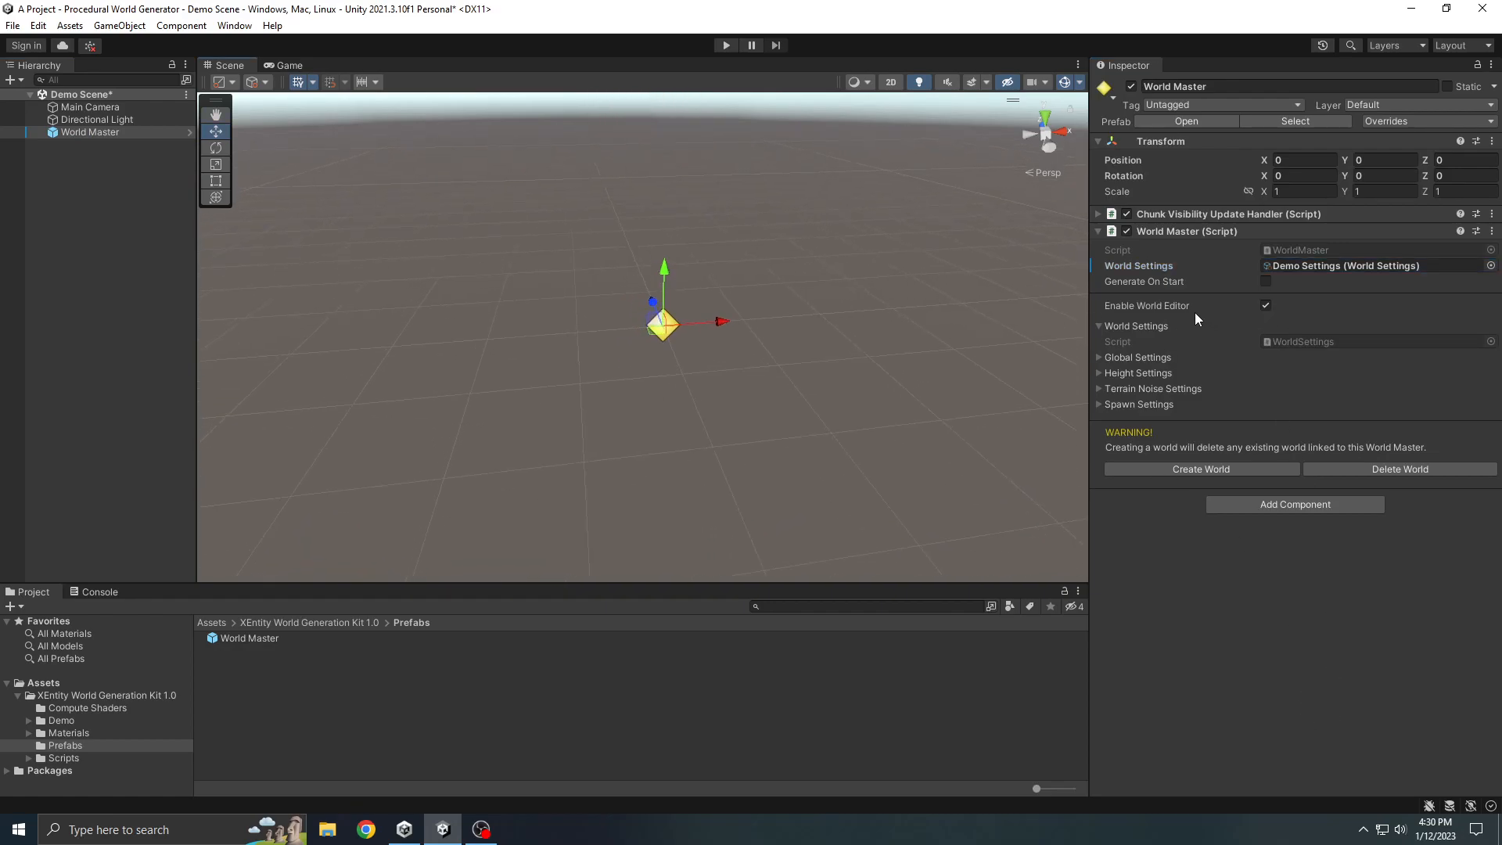
click(1265, 305)
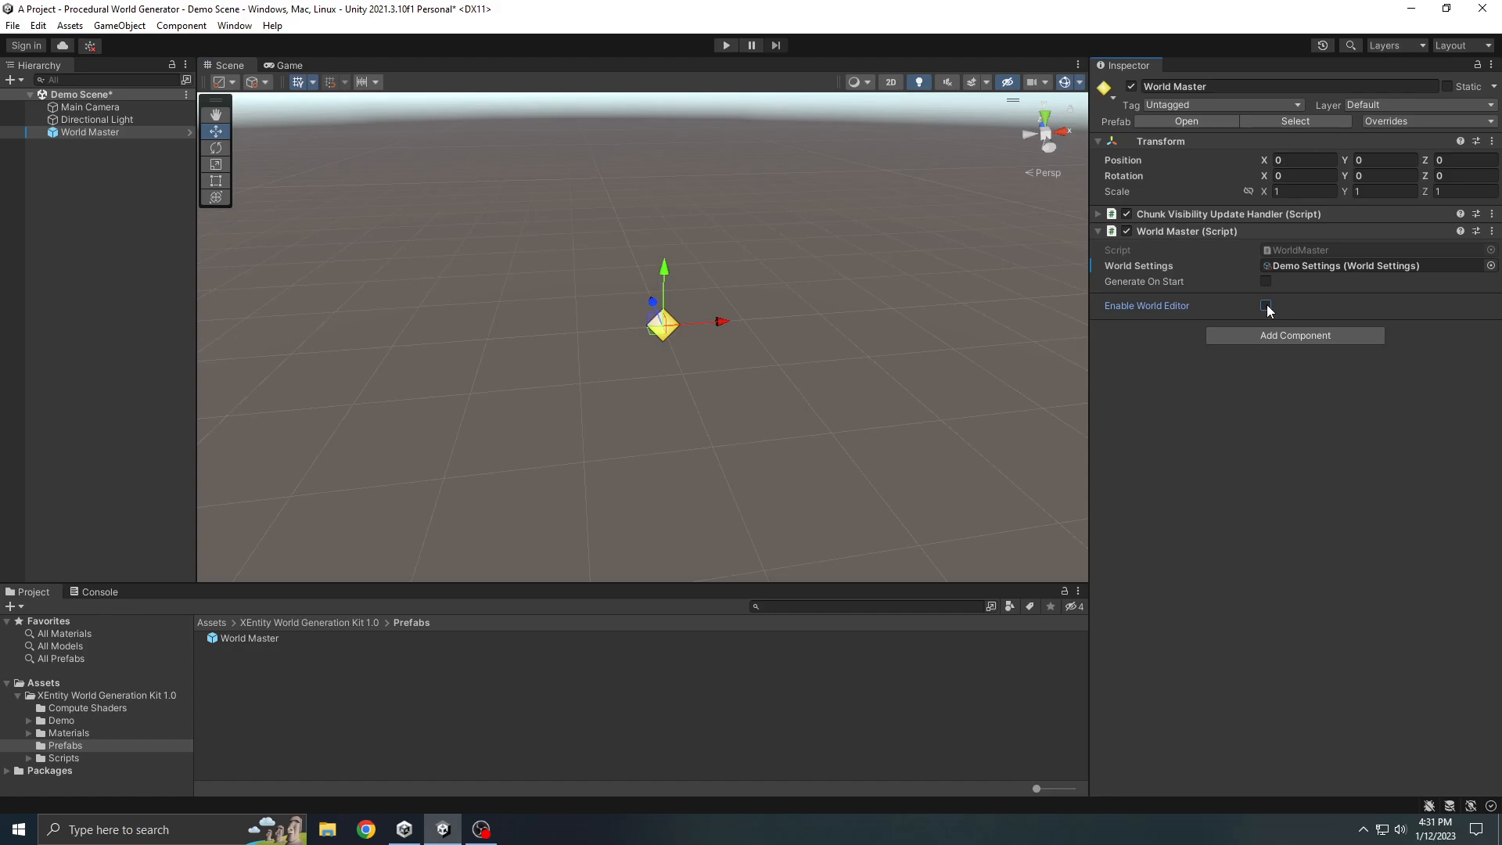
click(1266, 306)
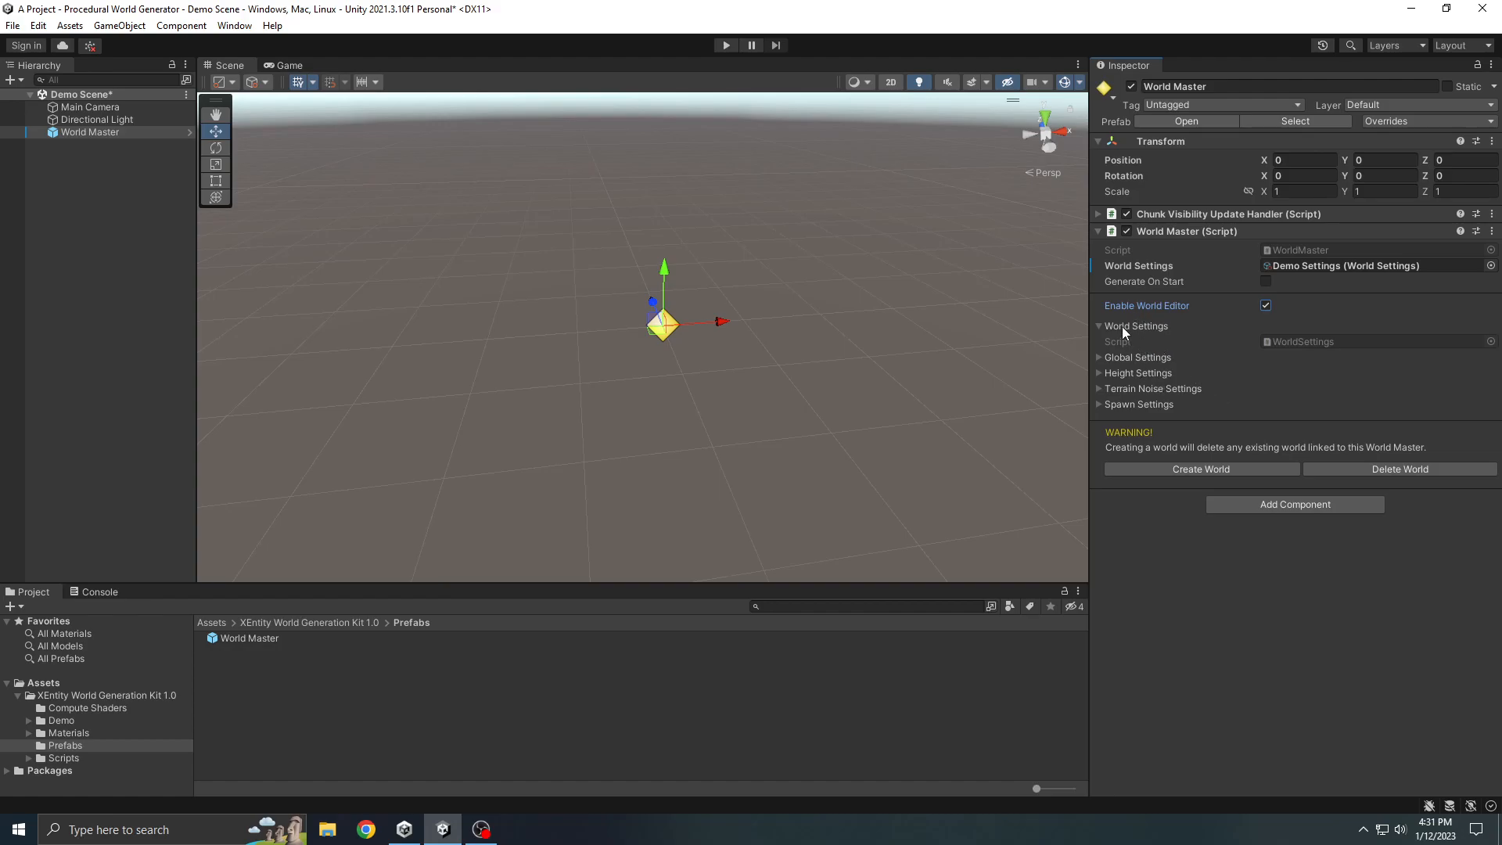
Step: Expand World Master's Global Settings and examine the Use Random Seed option and the Seed value
click(1128, 357)
click(1277, 388)
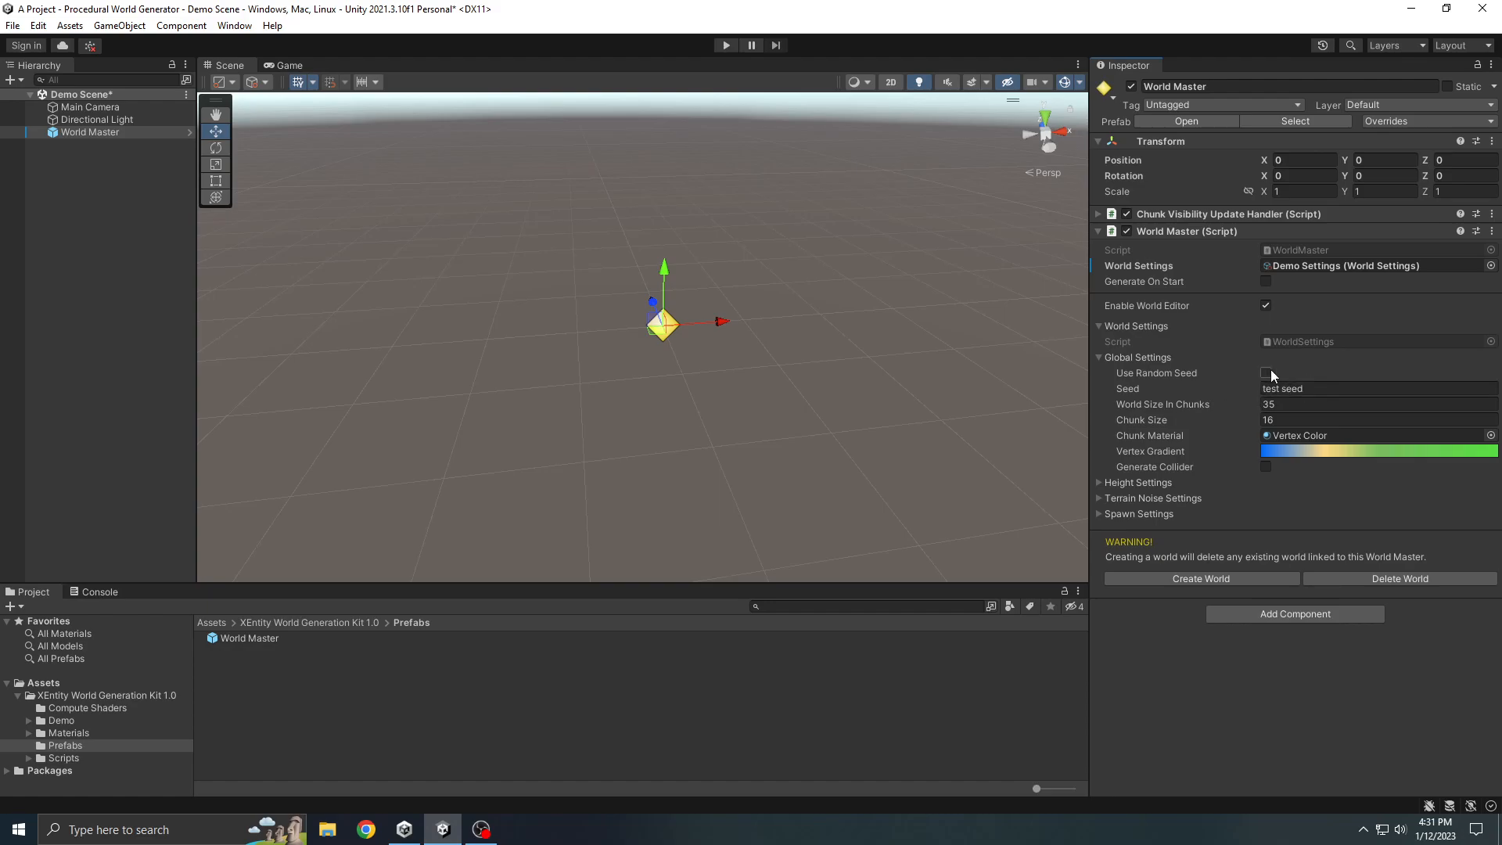
click(1323, 391)
click(1266, 373)
Step: Examine World Size In Chunks, Chunk Size, Chunk Material and Vertex Gradient in the Global Settings
click(1254, 407)
middle_drag(899, 380, 885, 412)
middle_drag(847, 352, 822, 401)
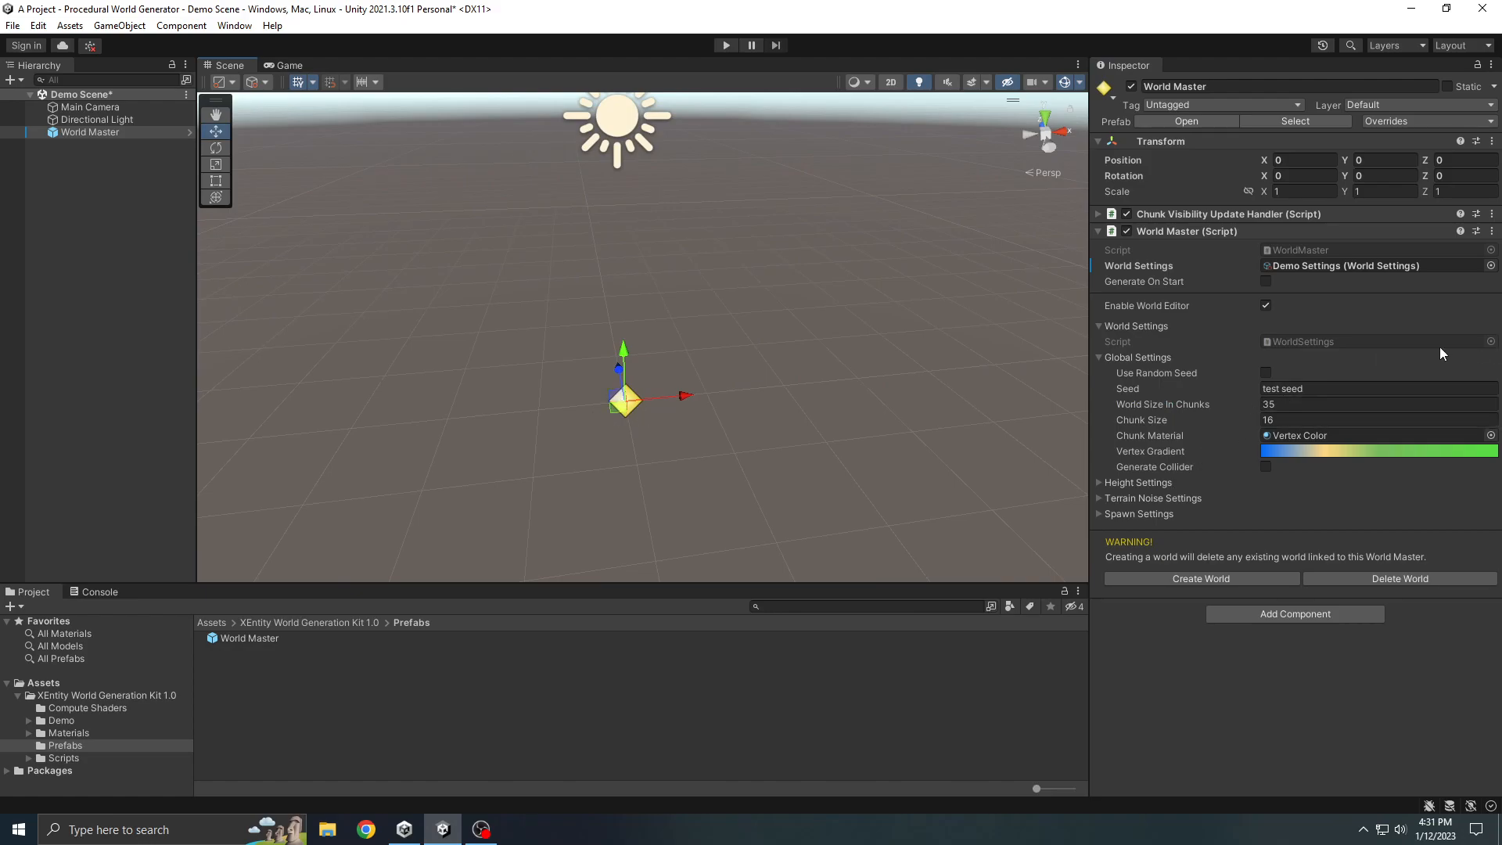
middle_drag(713, 304, 668, 364)
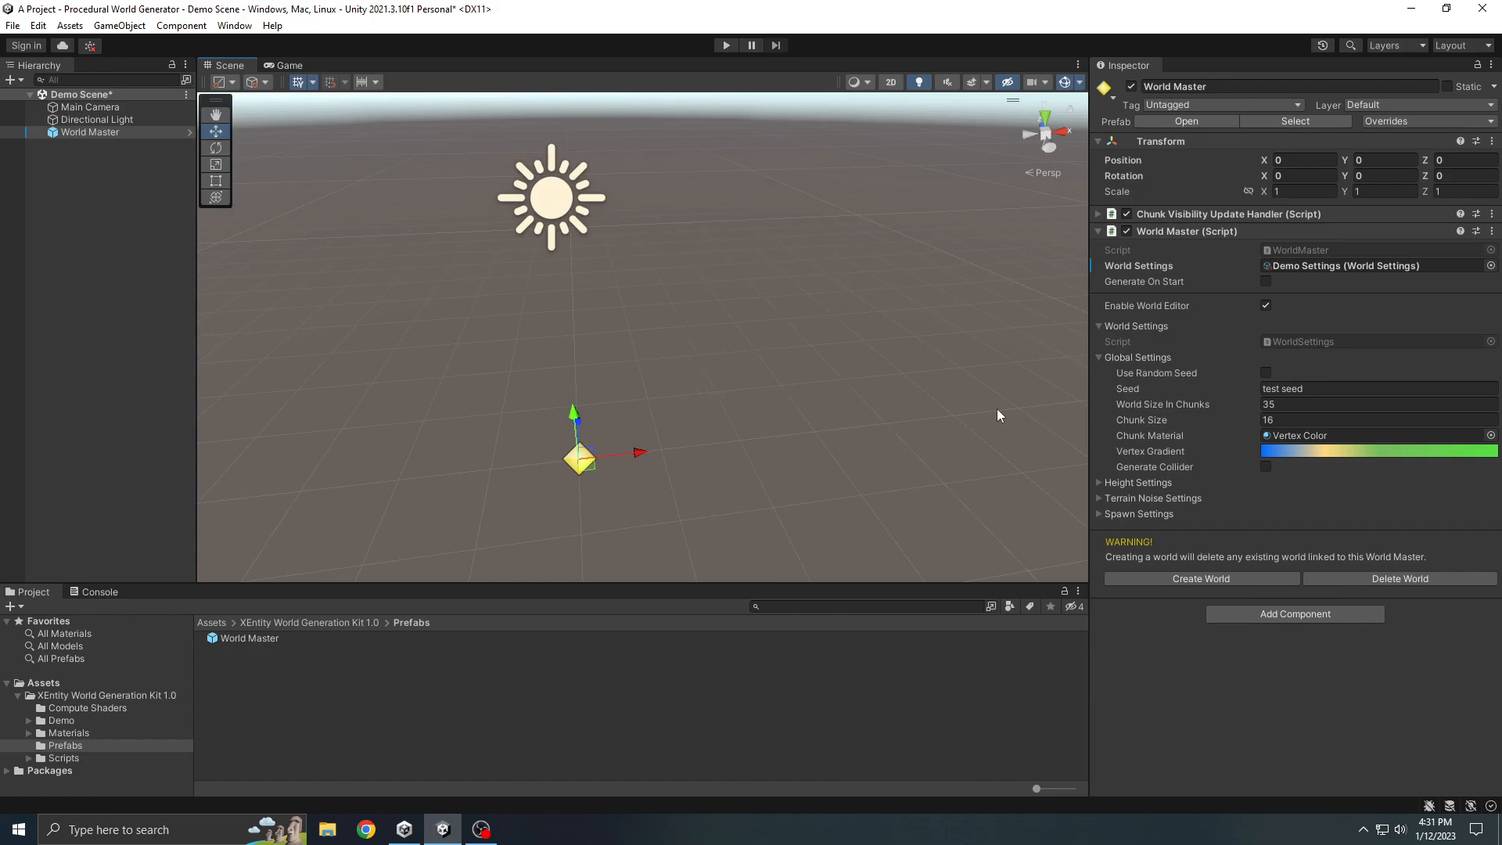
click(1252, 420)
click(1271, 710)
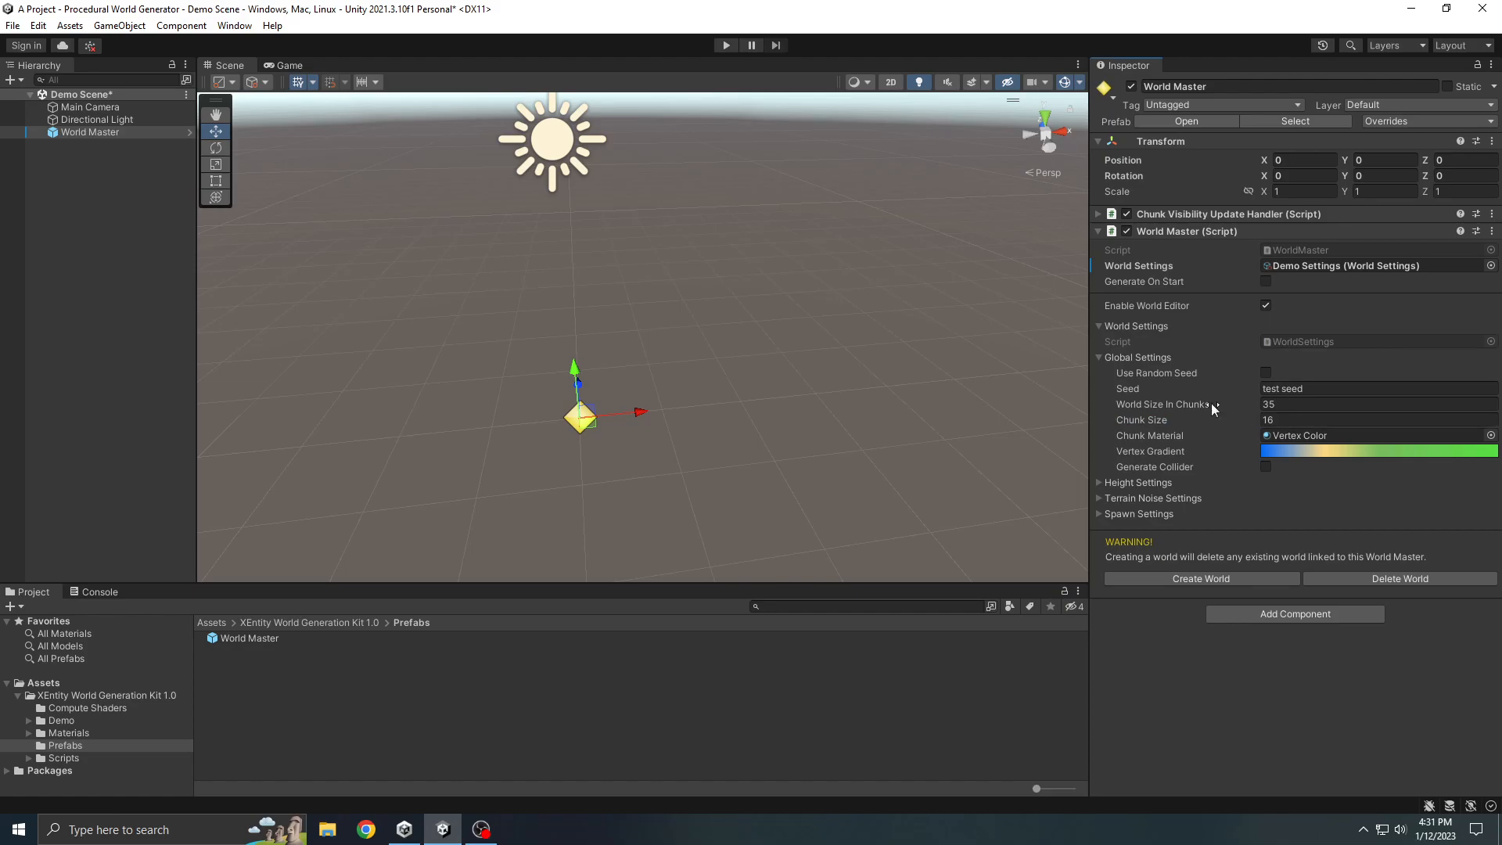
middle_drag(727, 363, 737, 453)
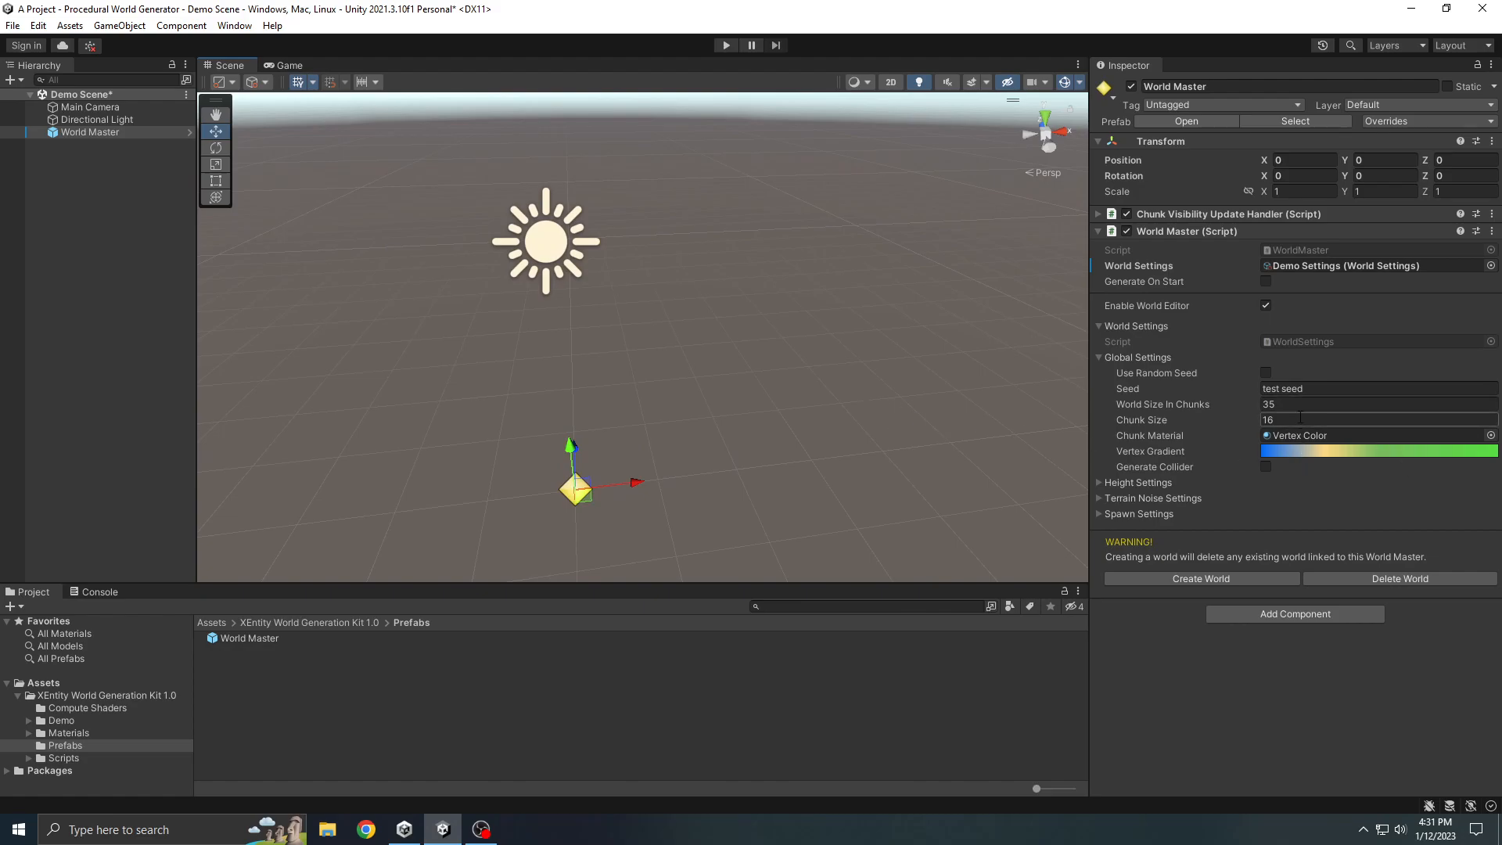
click(1269, 404)
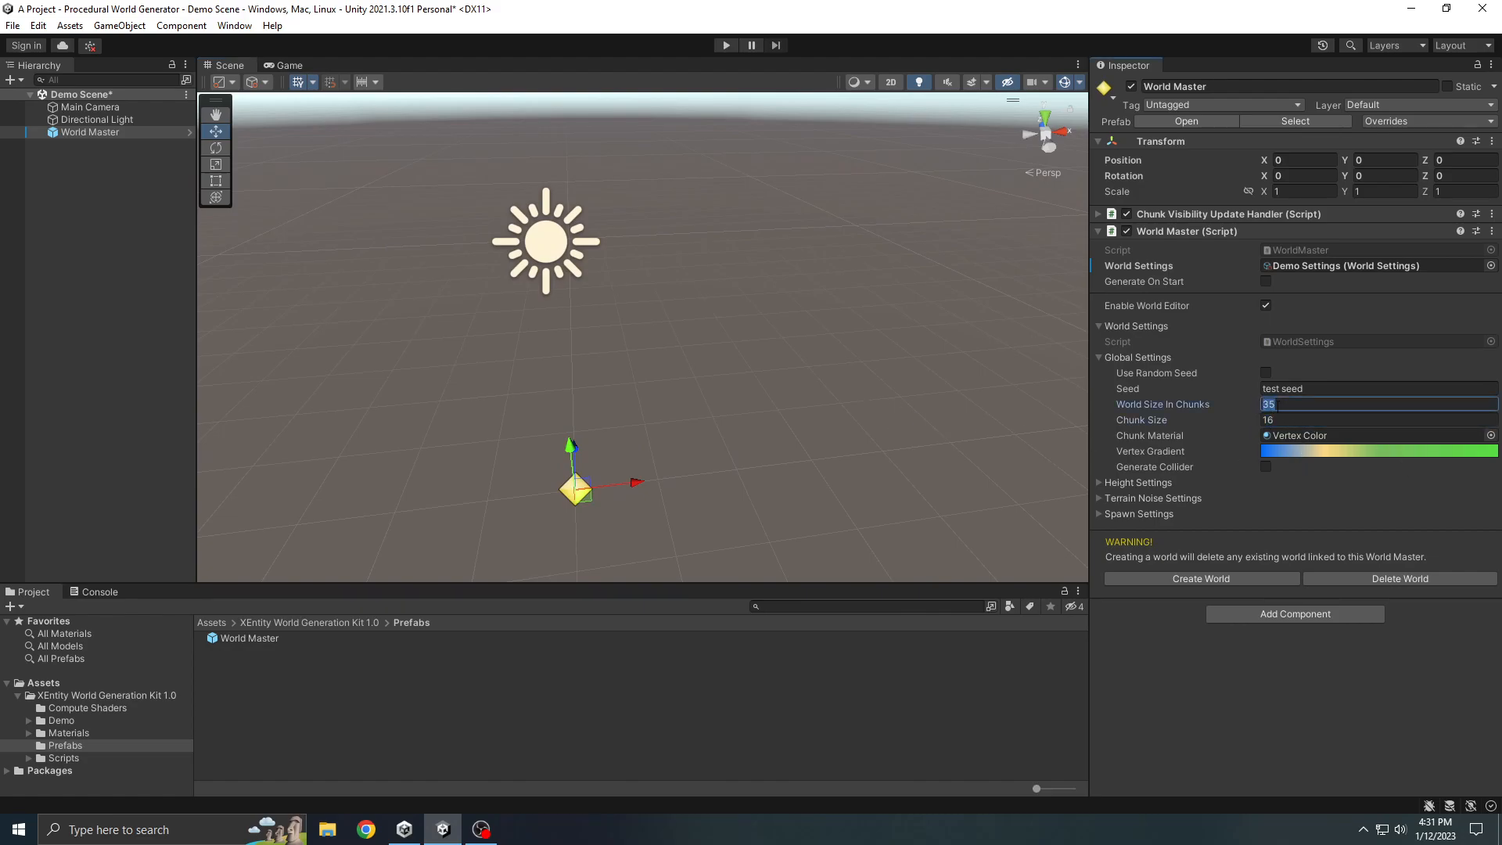
click(1283, 421)
click(1363, 708)
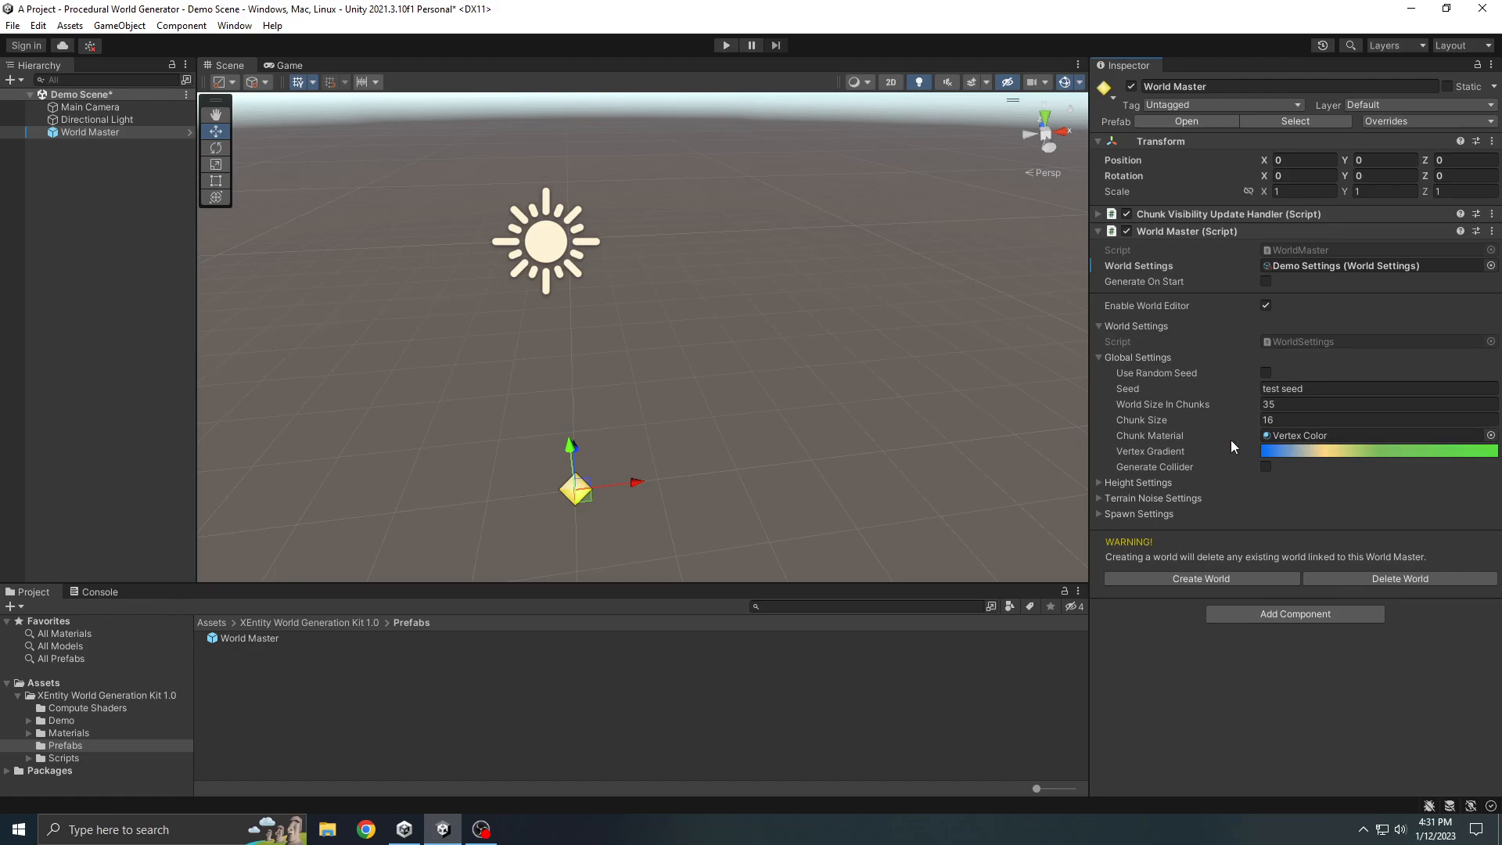
middle_drag(696, 500, 727, 441)
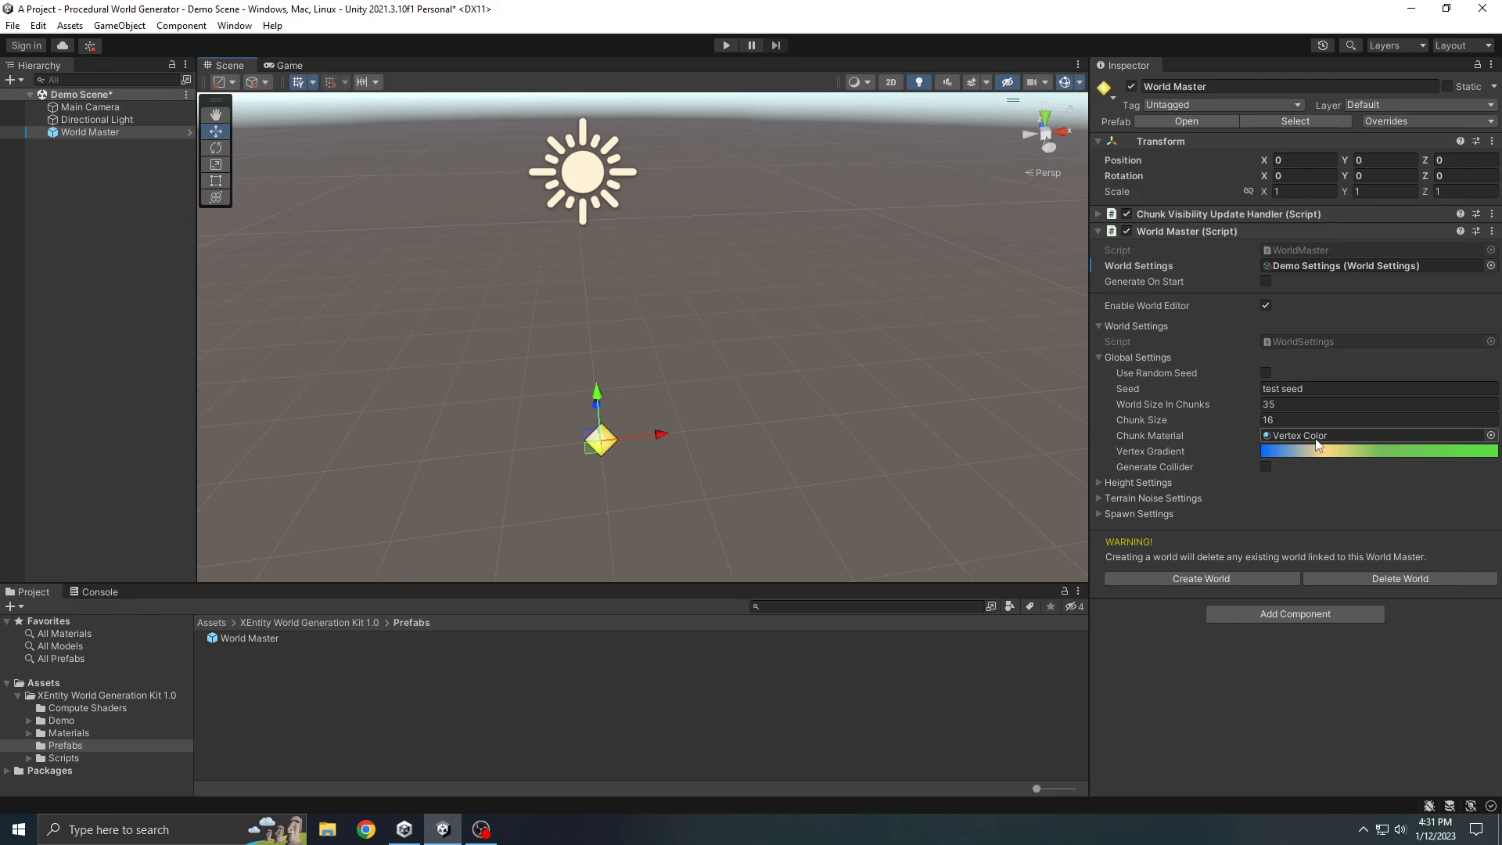
middle_drag(795, 429, 654, 516)
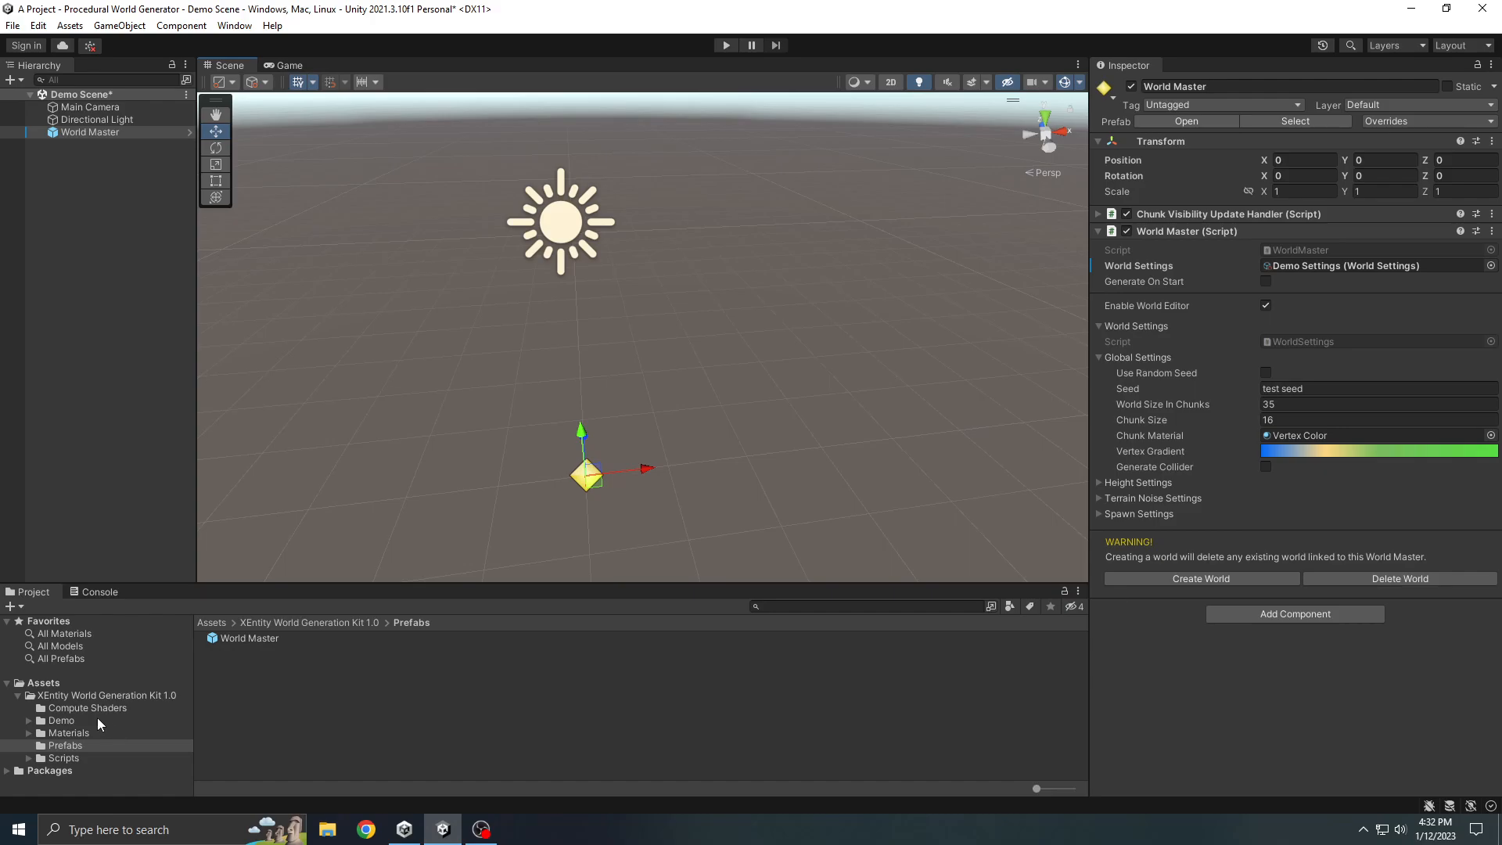
Step: Inspect the Vertex Color material in the kit's Materials folder and open the Demo folder
click(69, 734)
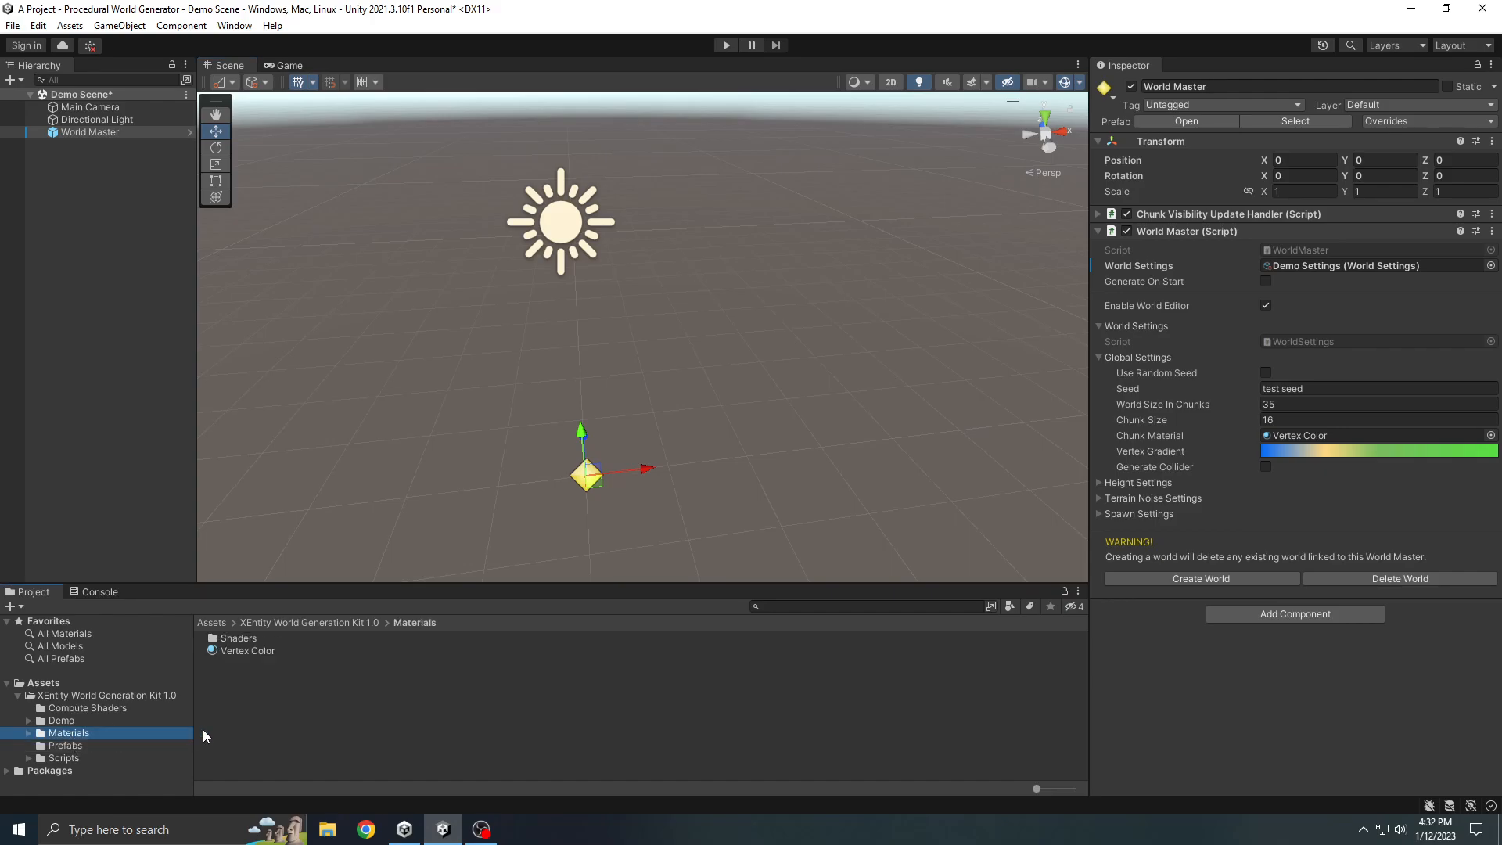
click(260, 654)
click(35, 29)
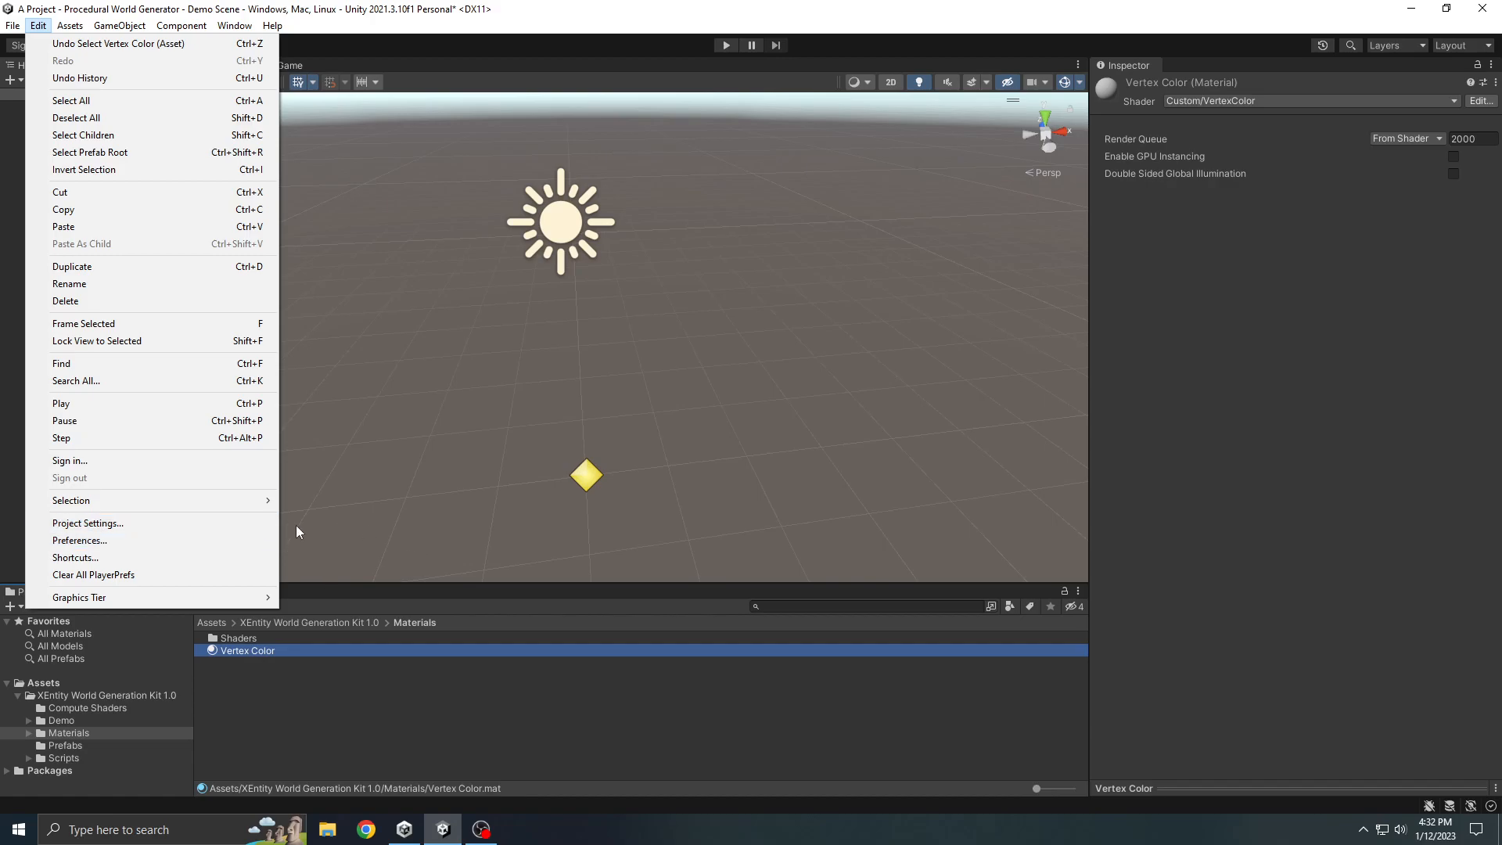
click(96, 720)
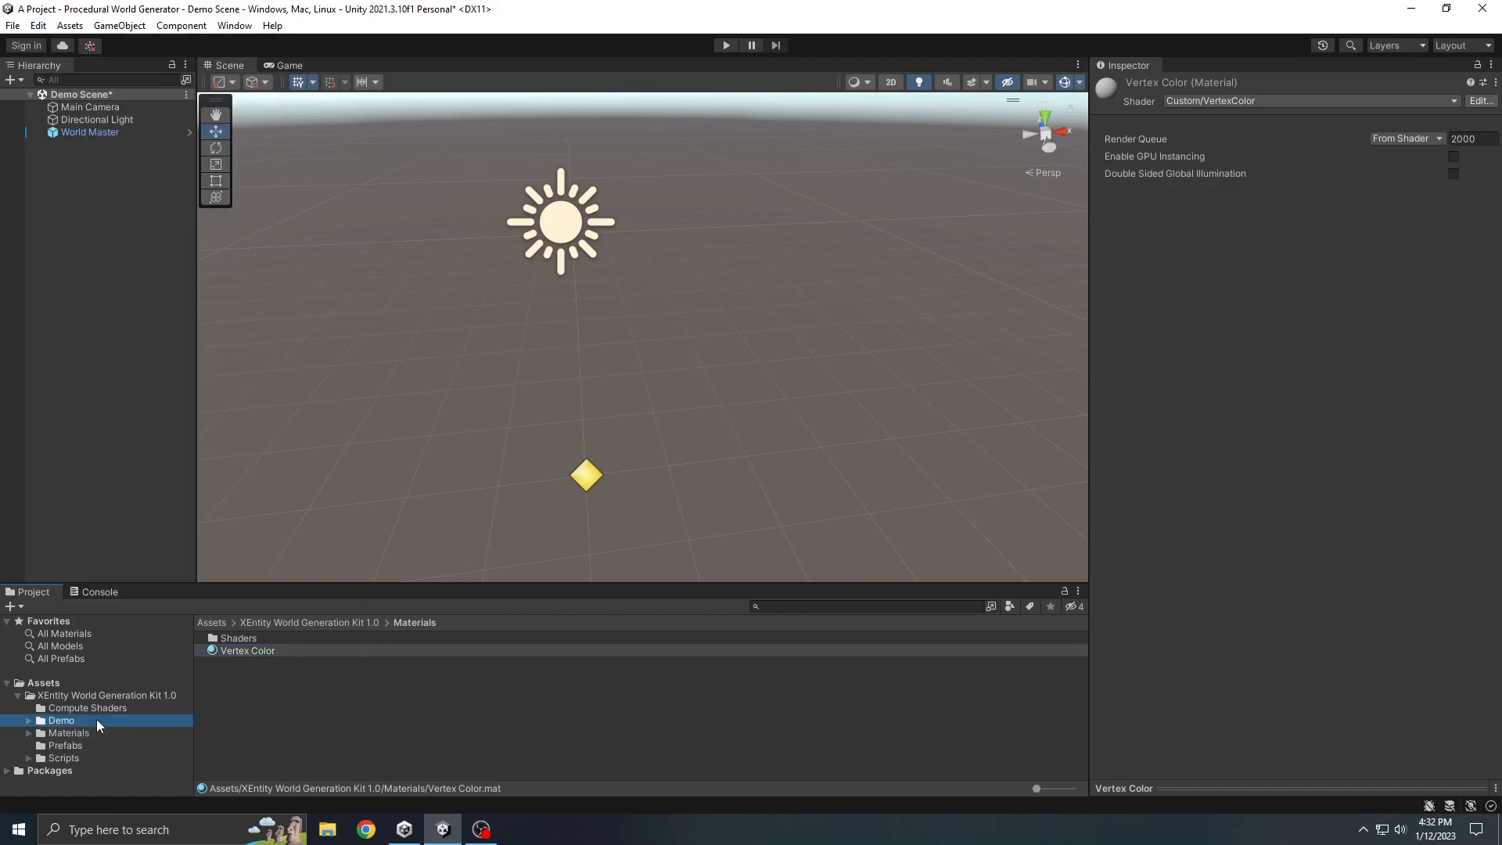
Step: Return to World Master's properties, widen the Inspector and expand Height Settings in place of Global Settings
click(91, 131)
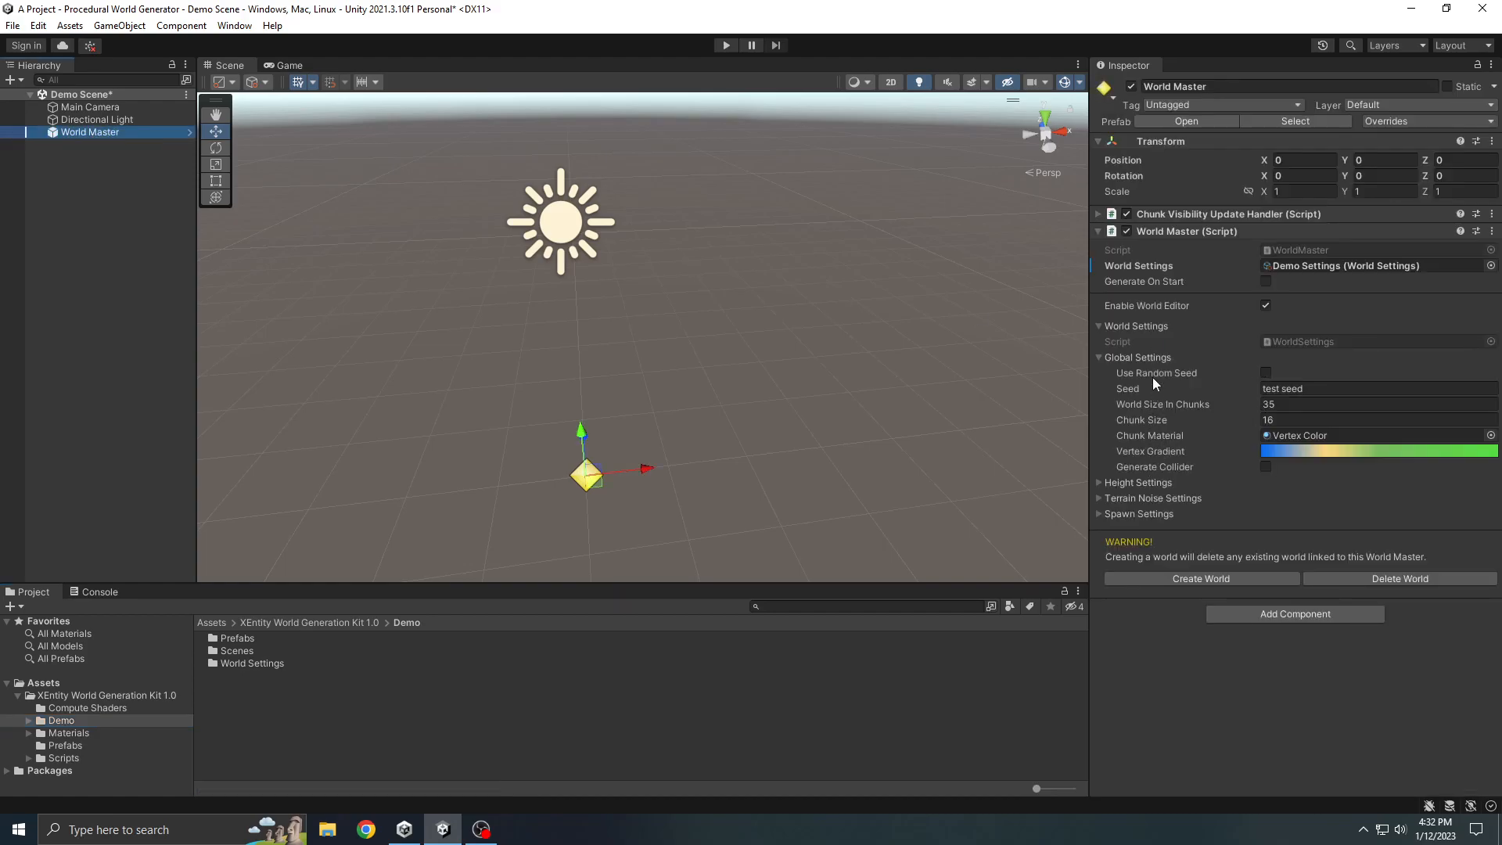
click(1139, 355)
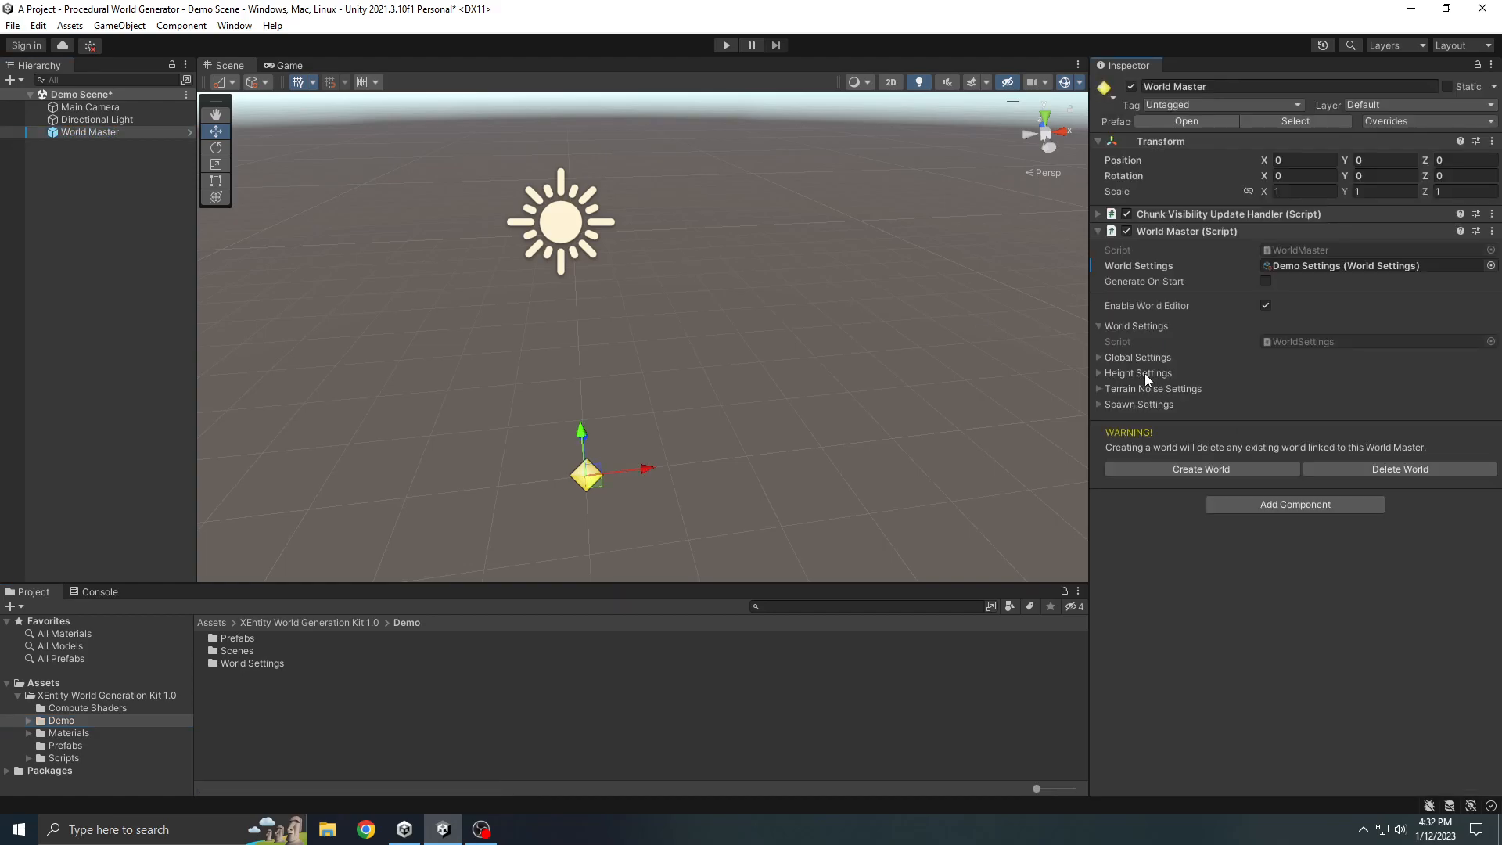
click(1144, 373)
drag(1088, 404, 1056, 404)
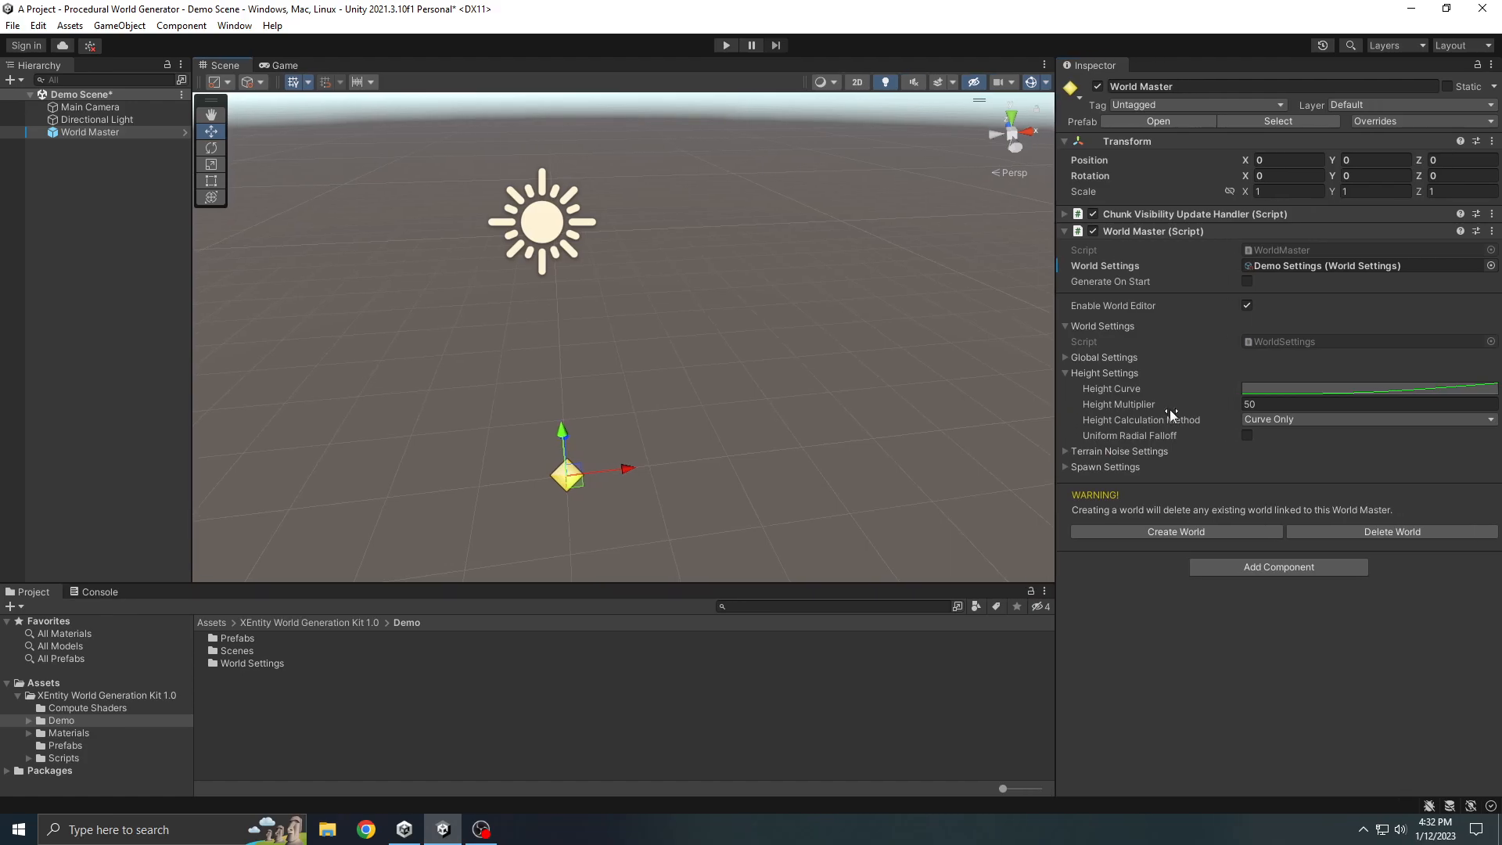
Step: Examine the Height Curve, the Height Multiplier and the available Height Calculation Method options
click(1263, 389)
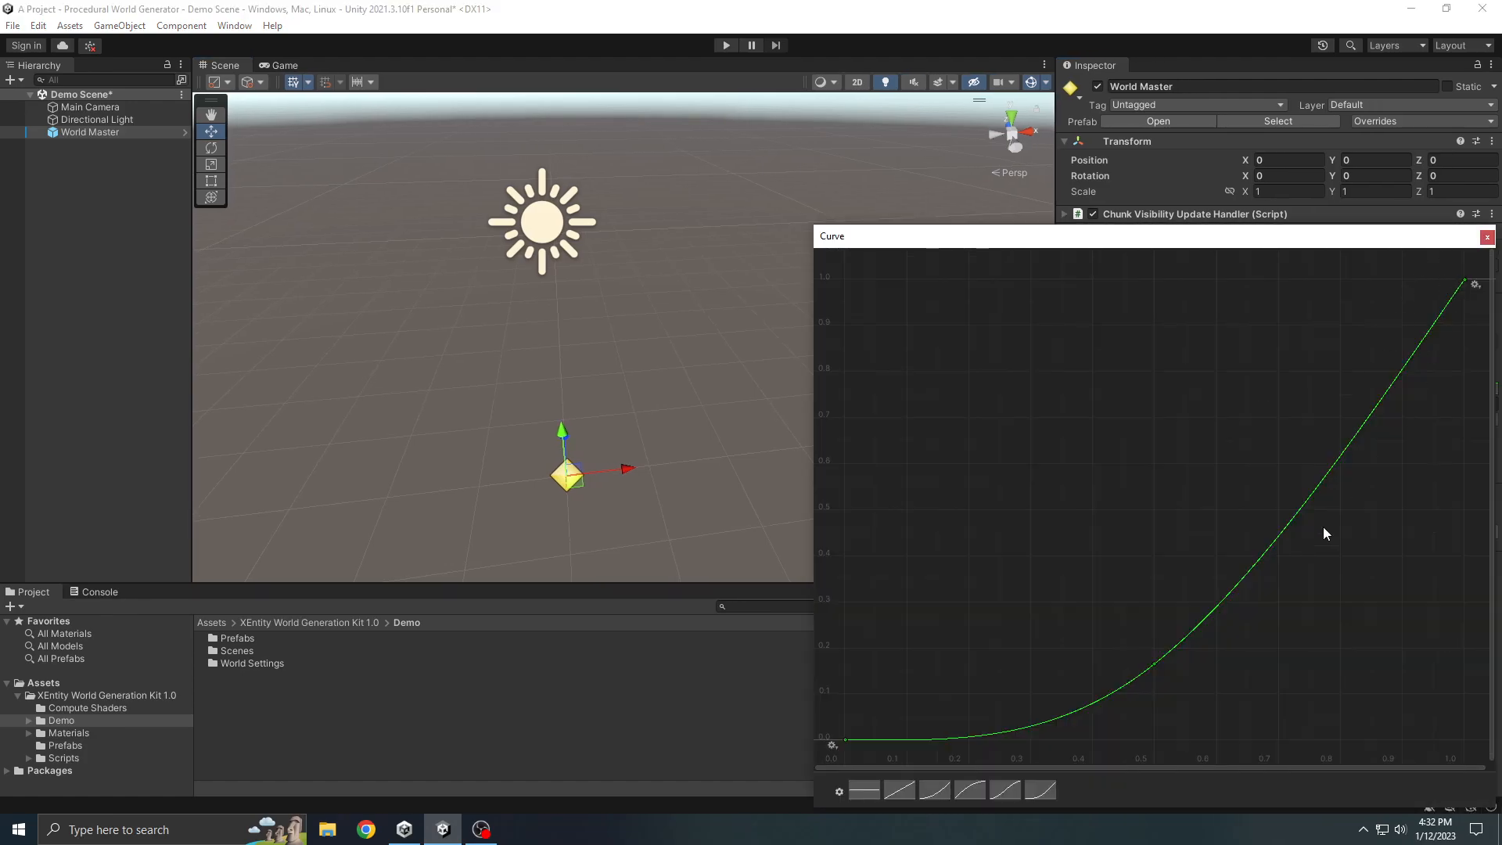
click(1487, 237)
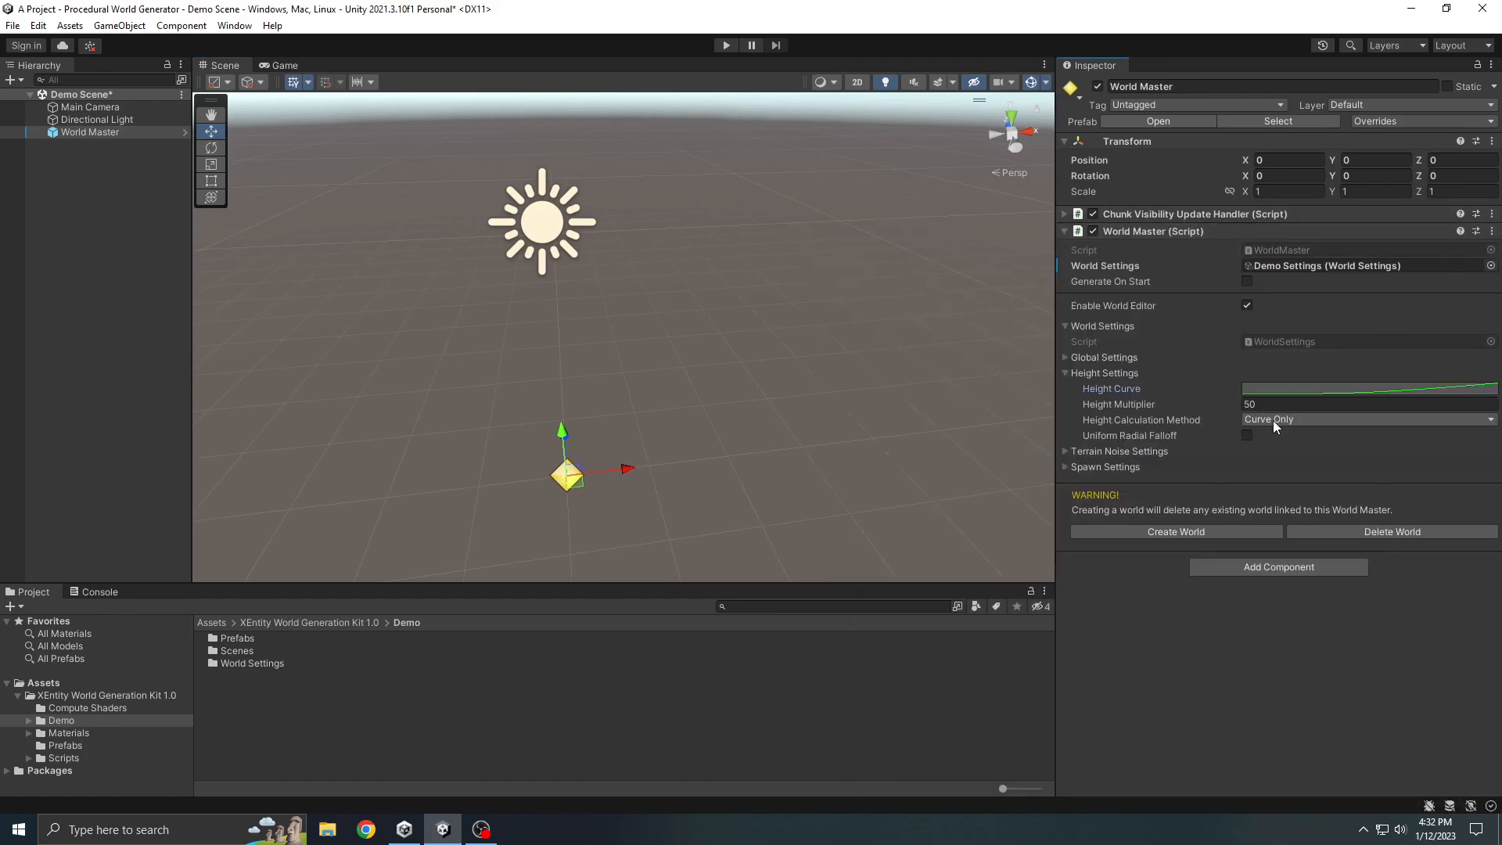
click(1273, 420)
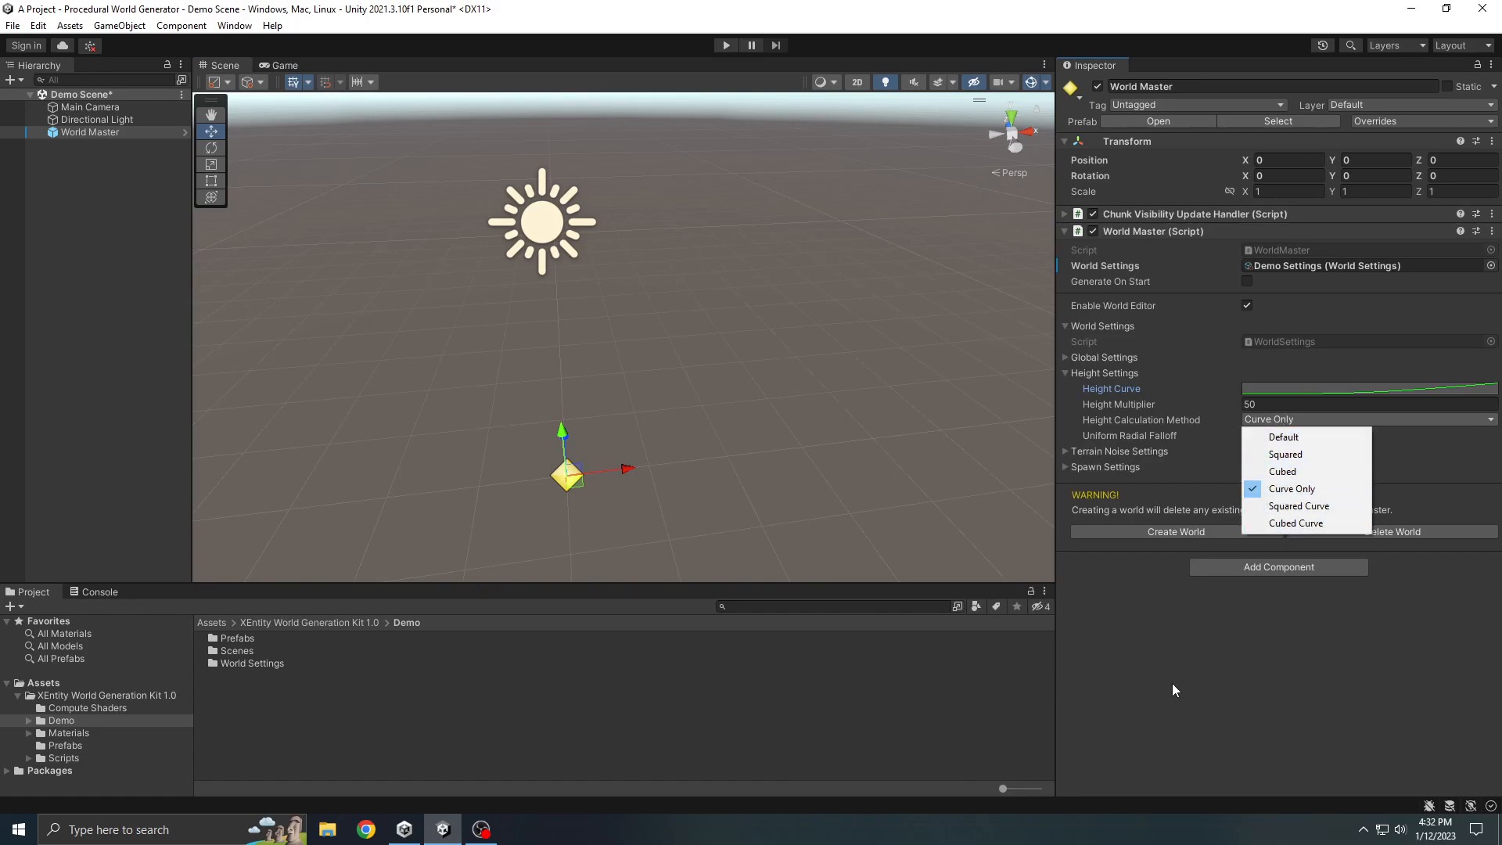
click(1172, 682)
click(1269, 388)
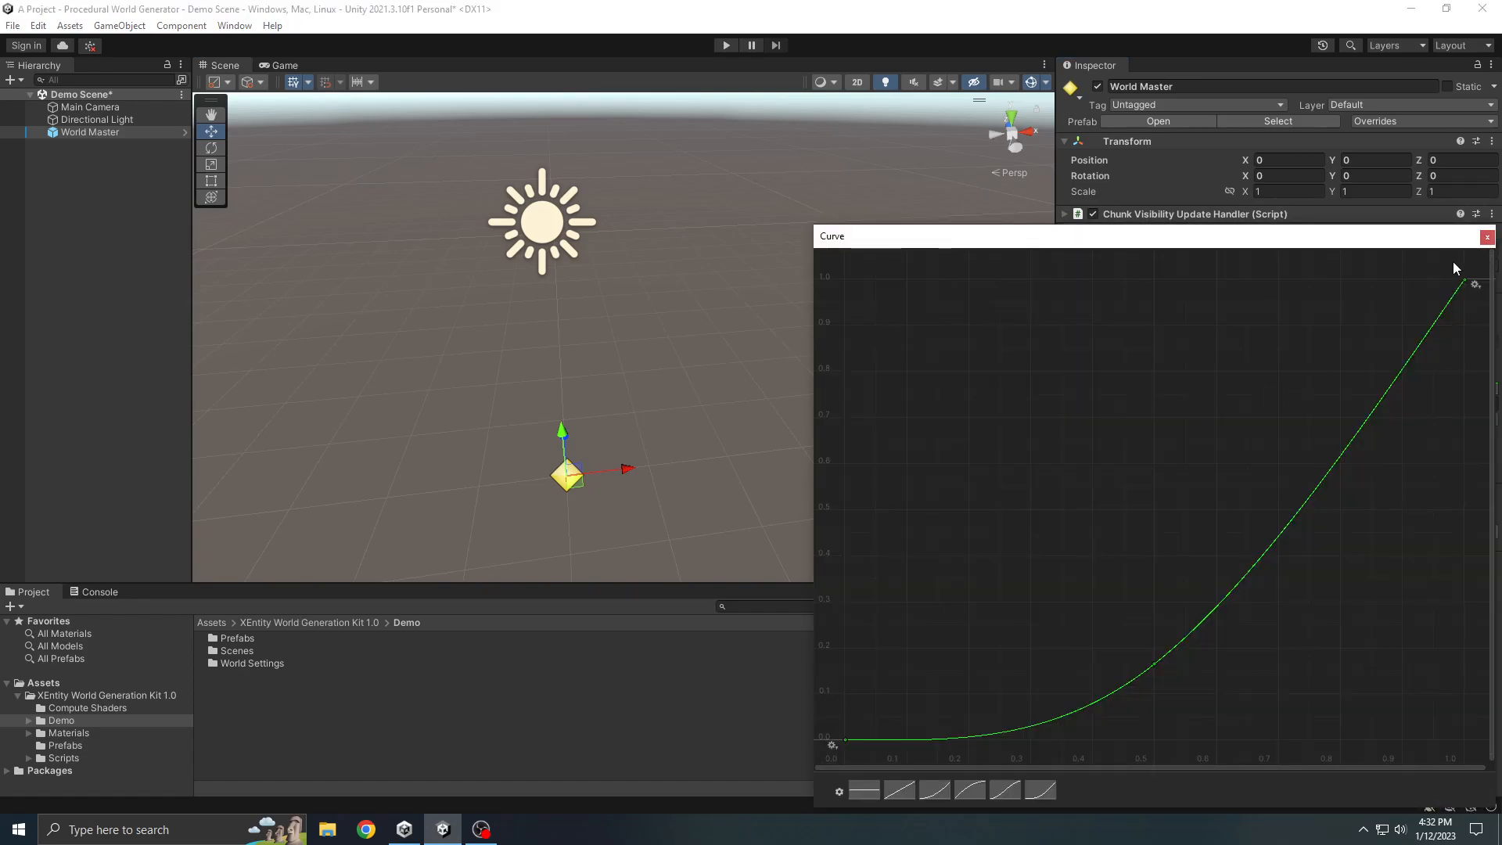
click(1488, 237)
click(1266, 402)
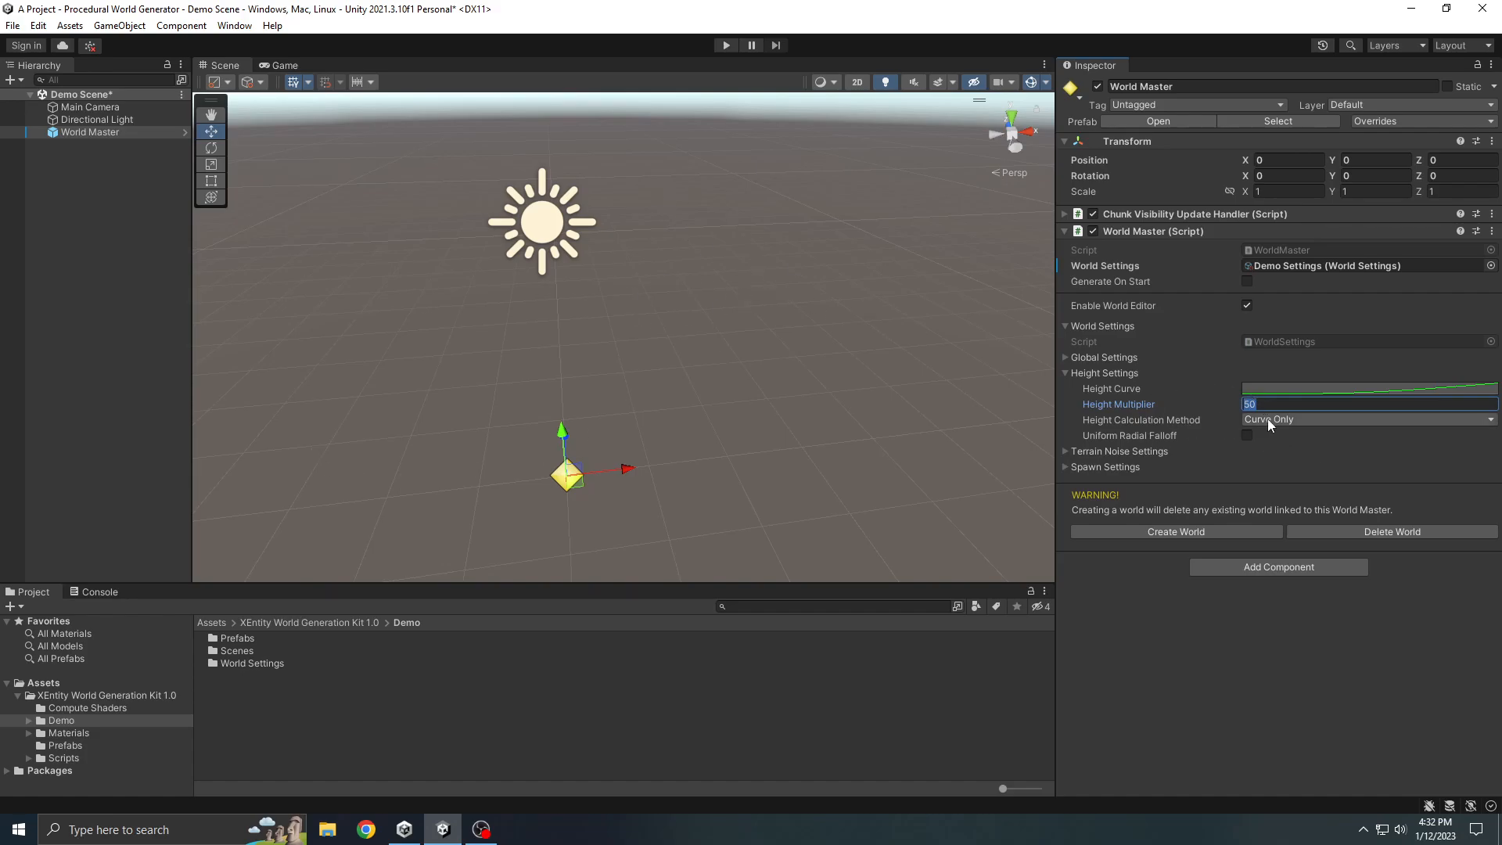
click(1276, 421)
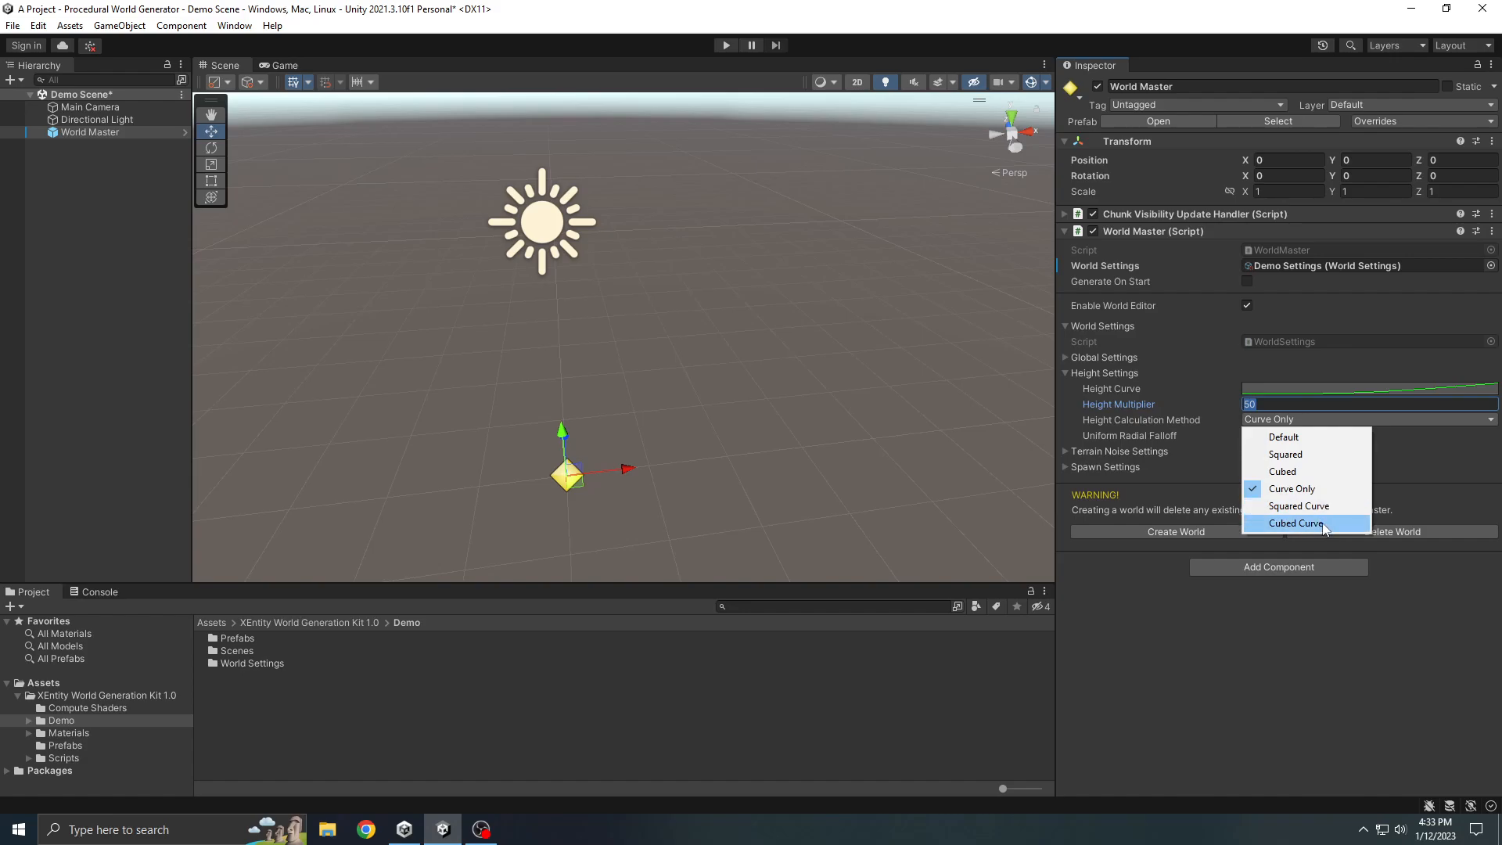
click(1307, 666)
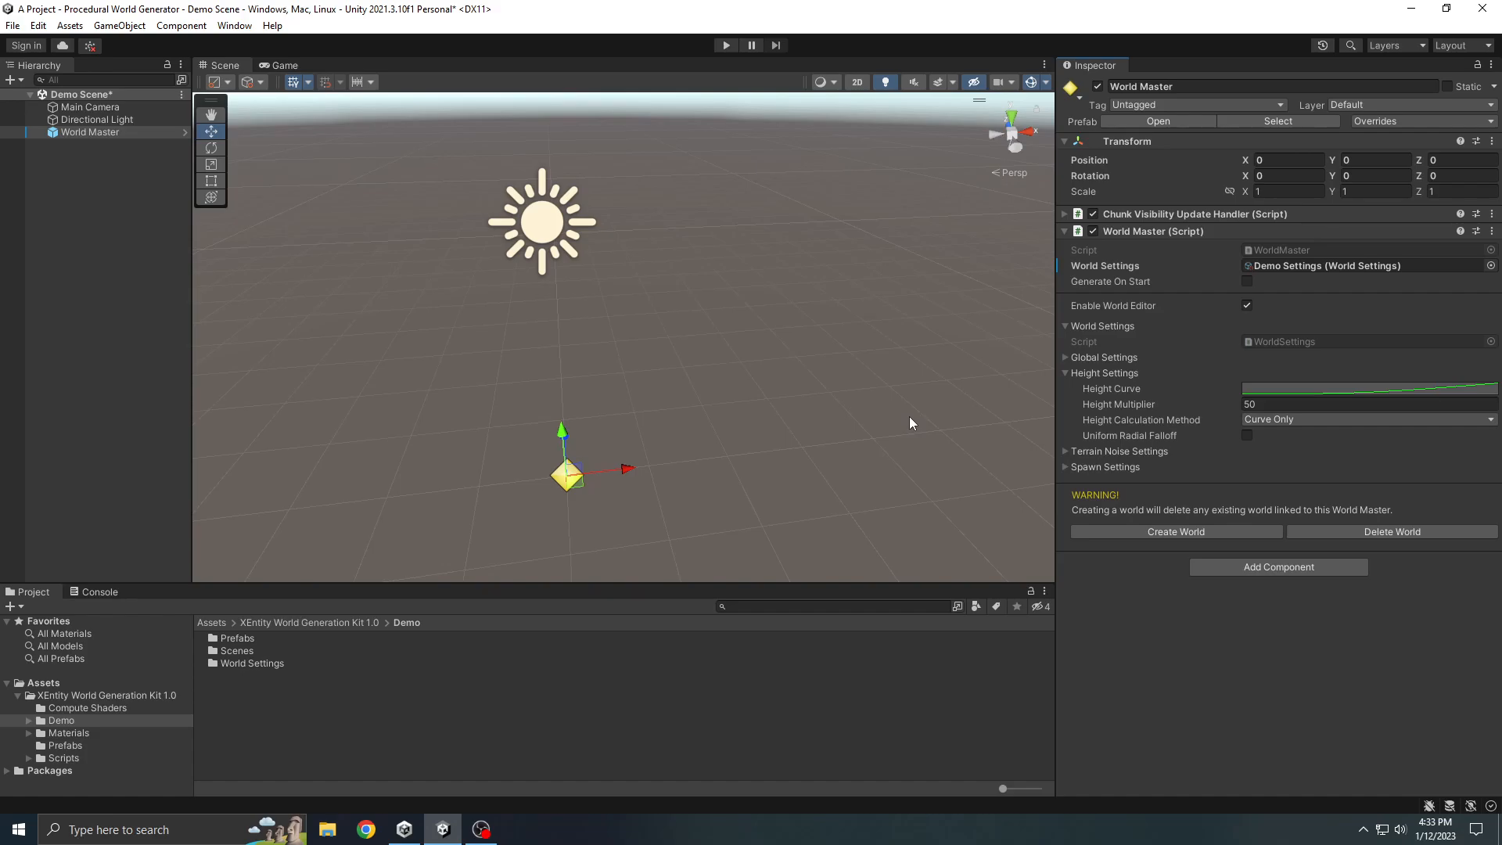
Step: Collapse Height Settings, expand Terrain Noise Settings and examine Scale, Octaves, Lacunarity and Persistence
click(1105, 374)
click(1123, 388)
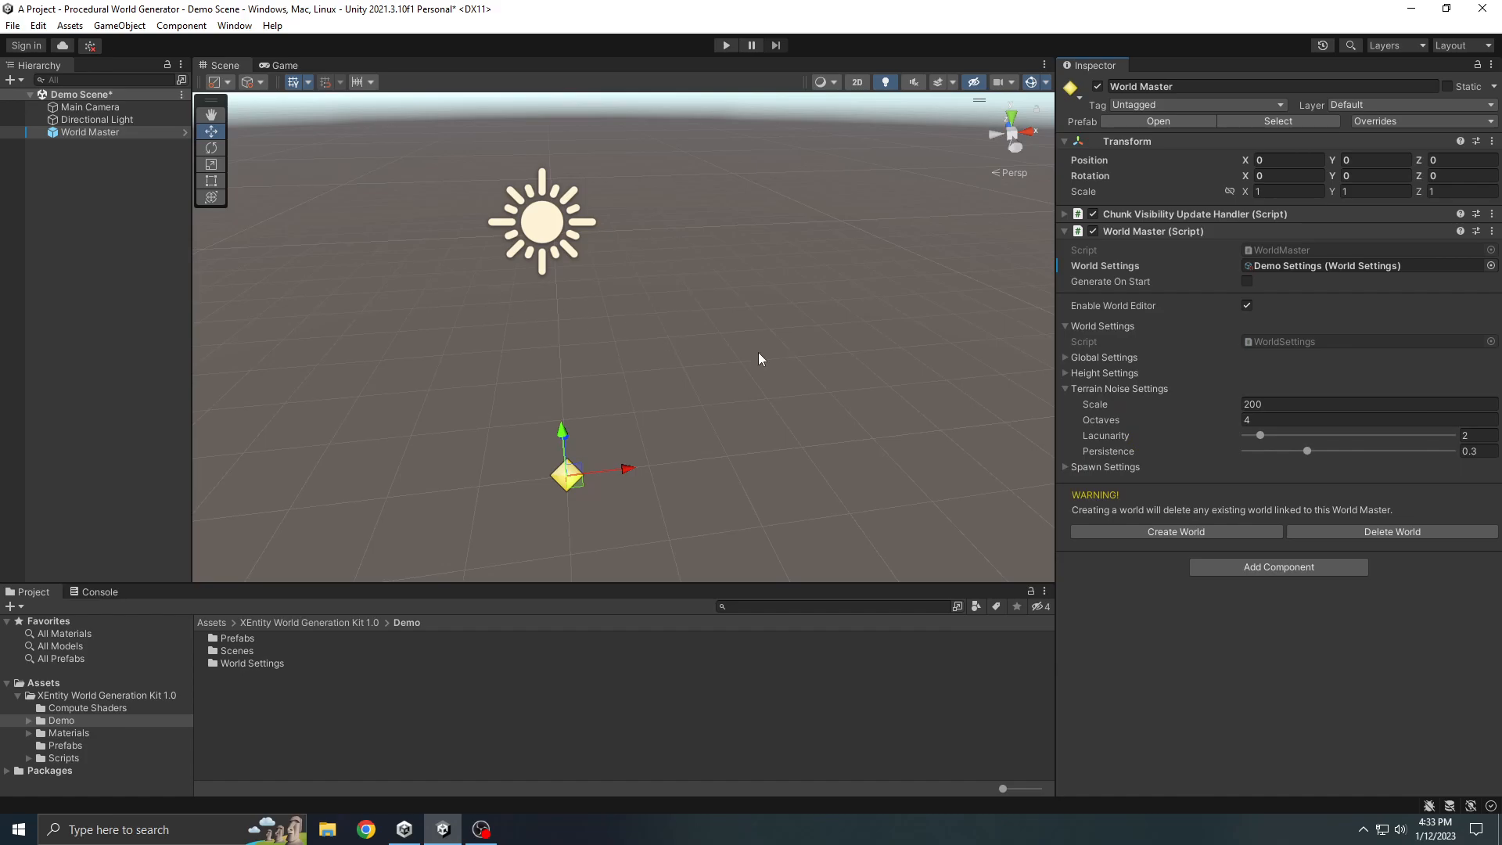
middle_drag(770, 380, 764, 338)
right_drag(791, 352, 782, 304)
middle_drag(815, 345, 809, 308)
middle_drag(739, 484, 848, 436)
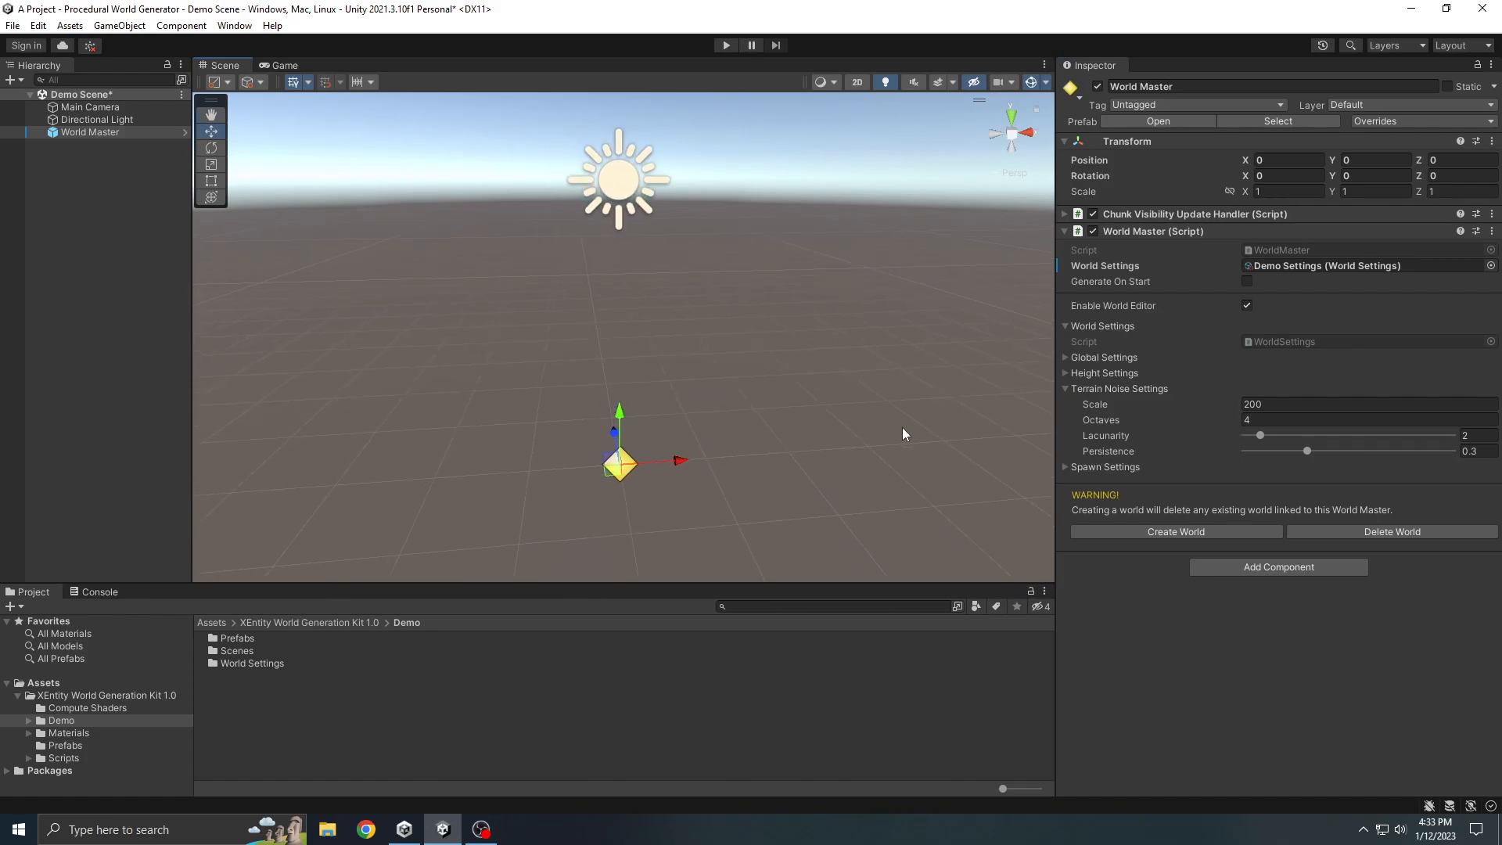
click(1279, 403)
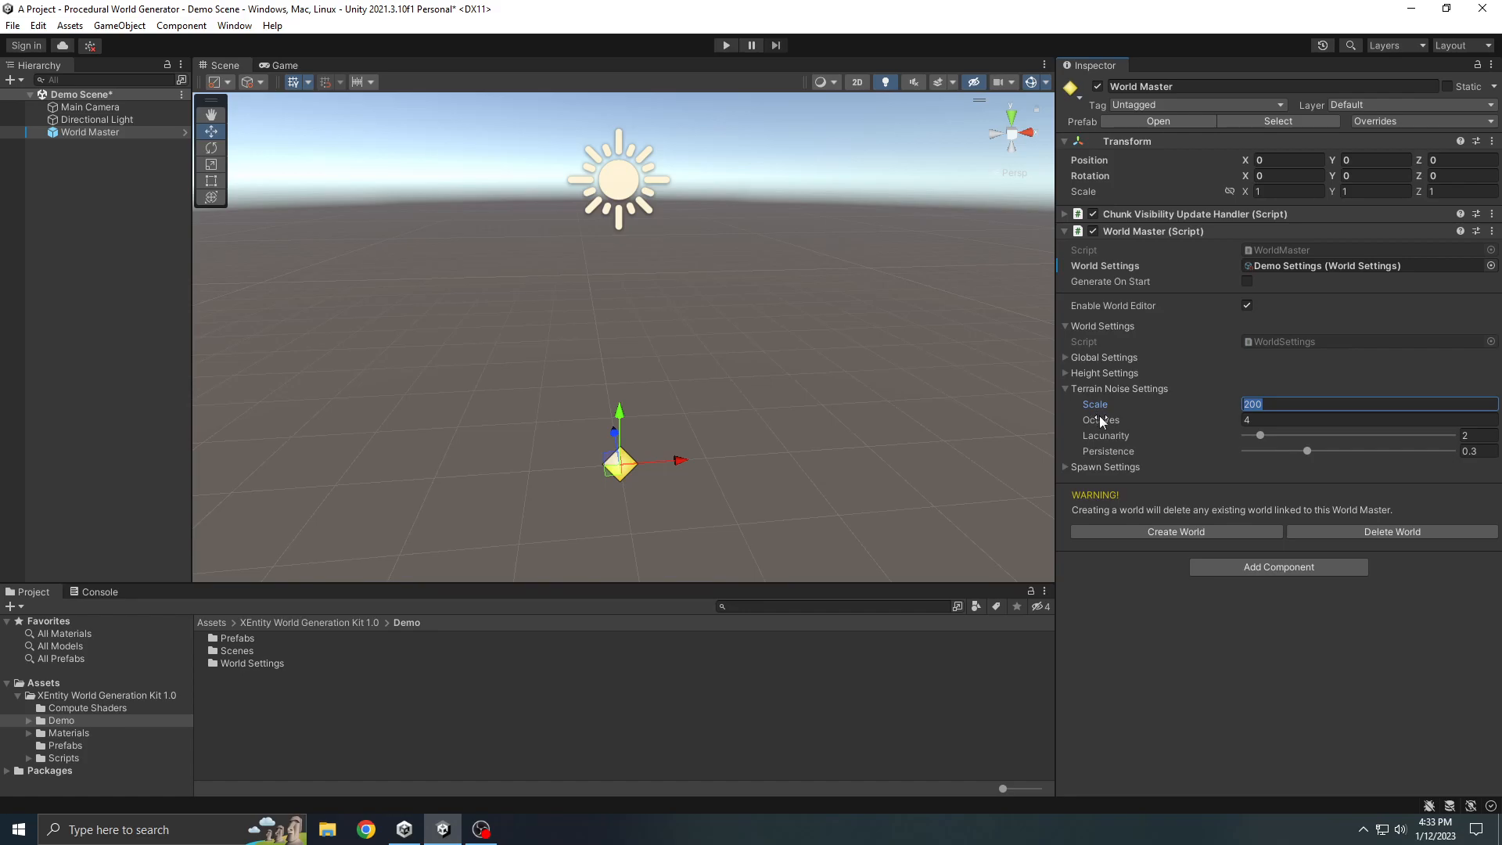
key(Return)
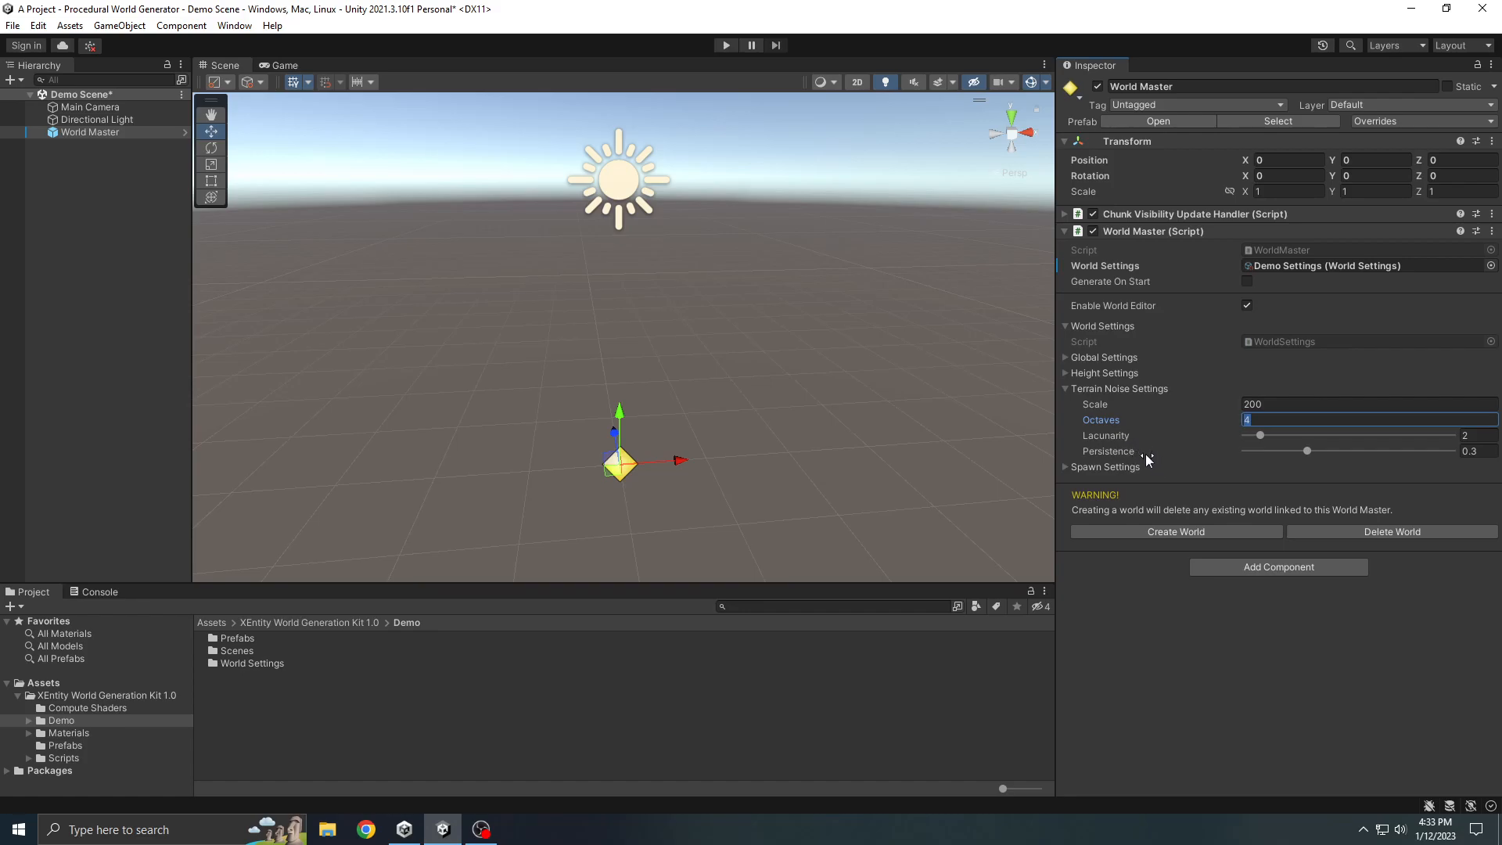
click(1213, 751)
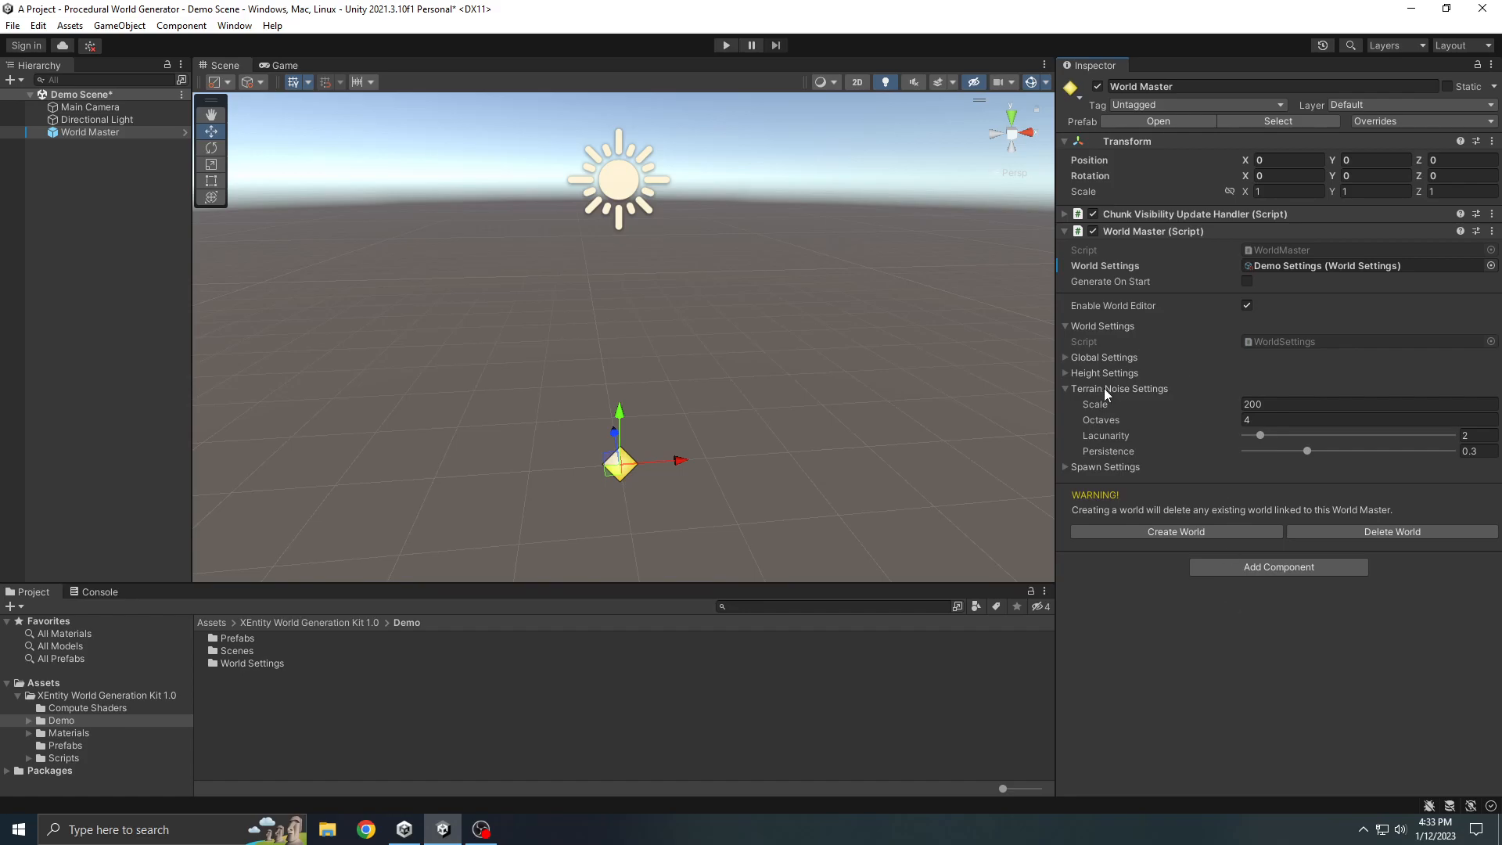
Step: Collapse Terrain Noise Settings, then examine Spawn Settings, including Global Spawn Chance and the Objects To Spawn list
click(1246, 420)
click(1097, 390)
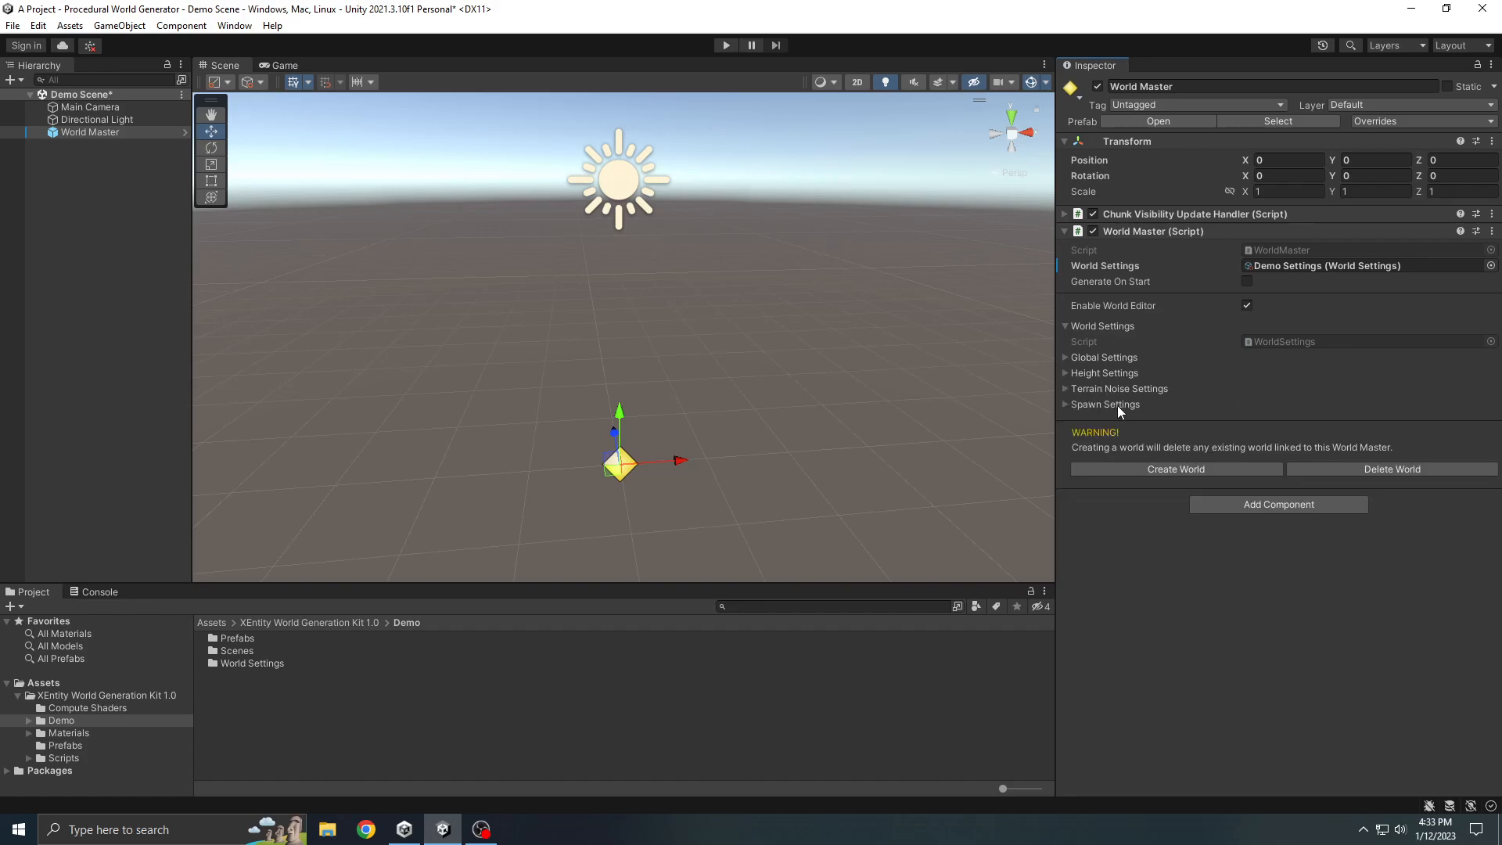
click(1069, 404)
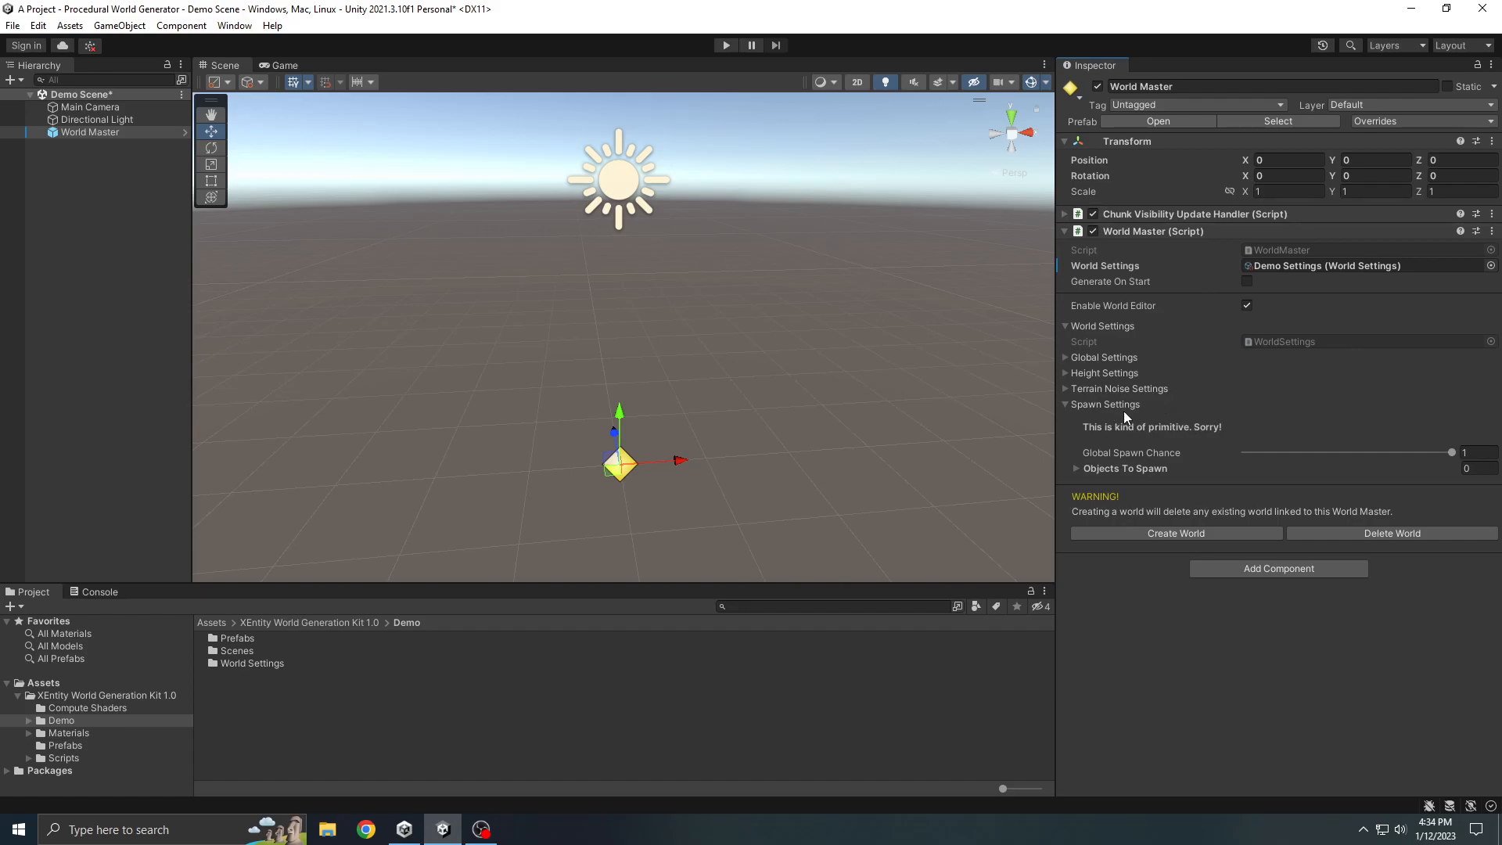
click(1144, 467)
click(1144, 467)
click(1123, 467)
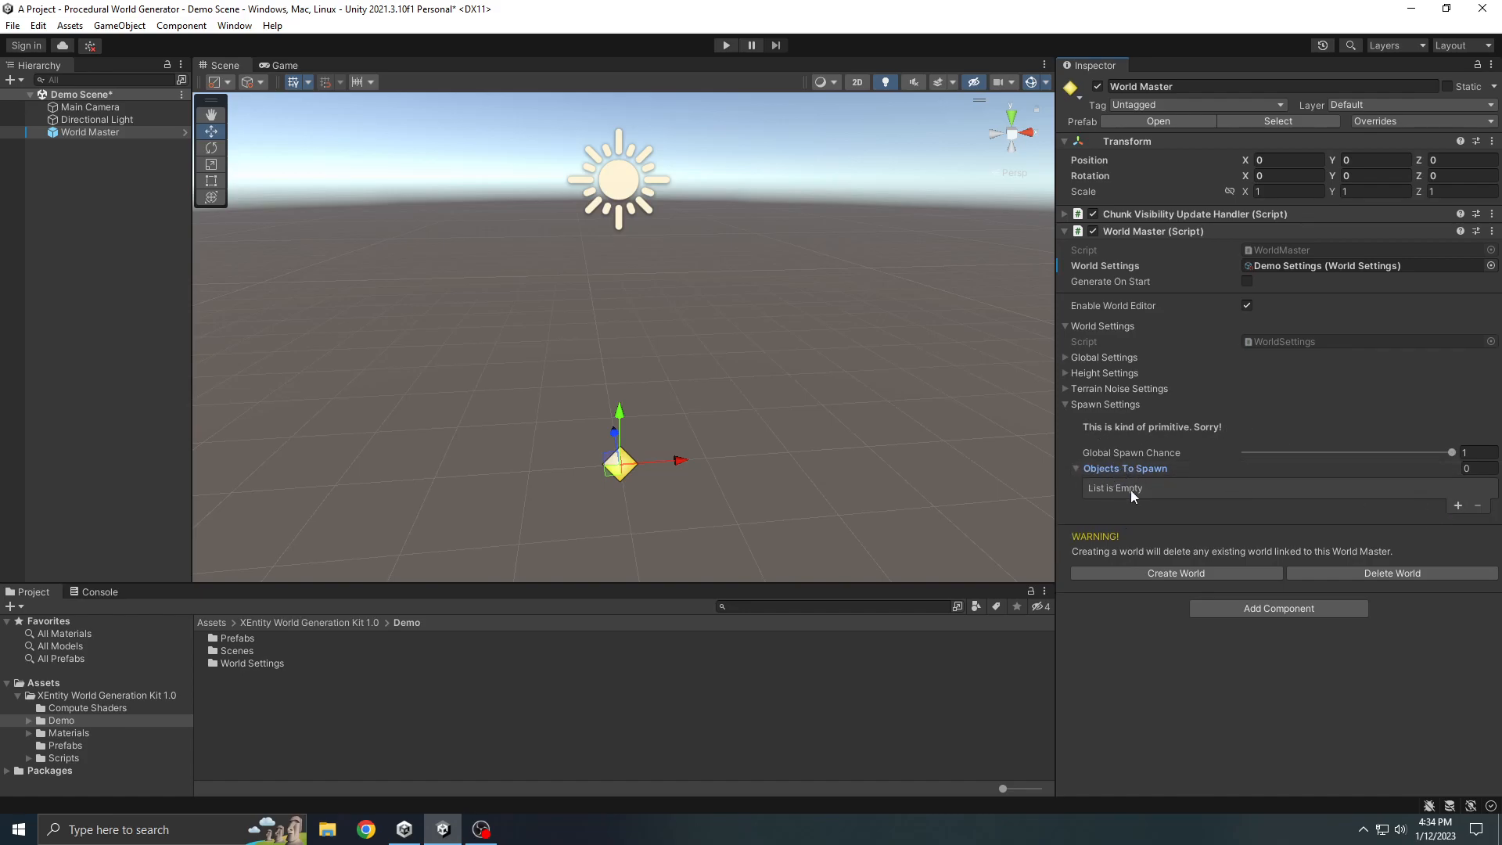
click(1089, 403)
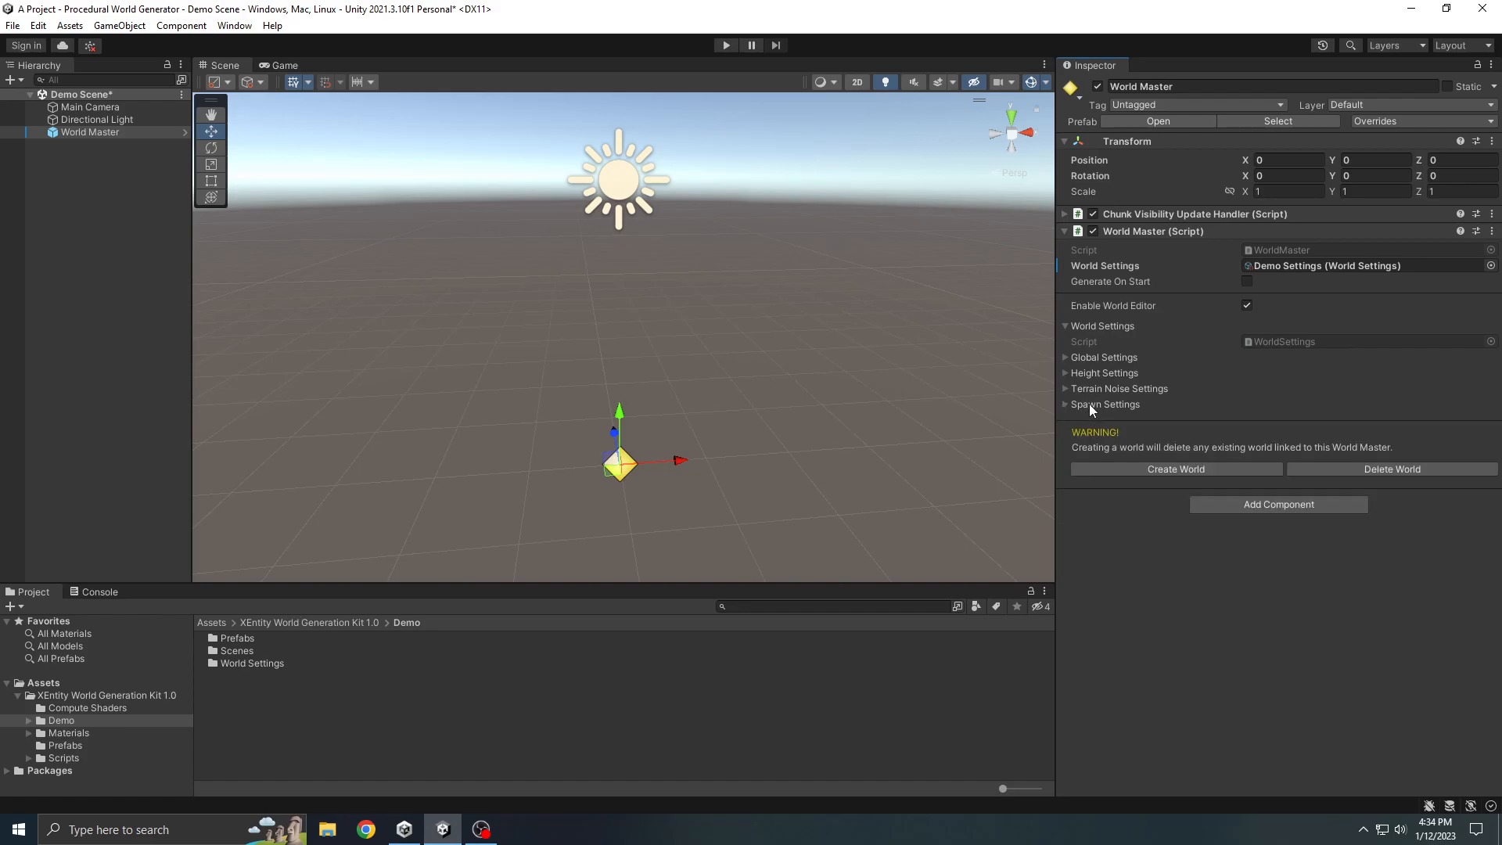
Step: Generate the world from World Master using the Demo Settings
middle_drag(836, 374, 847, 396)
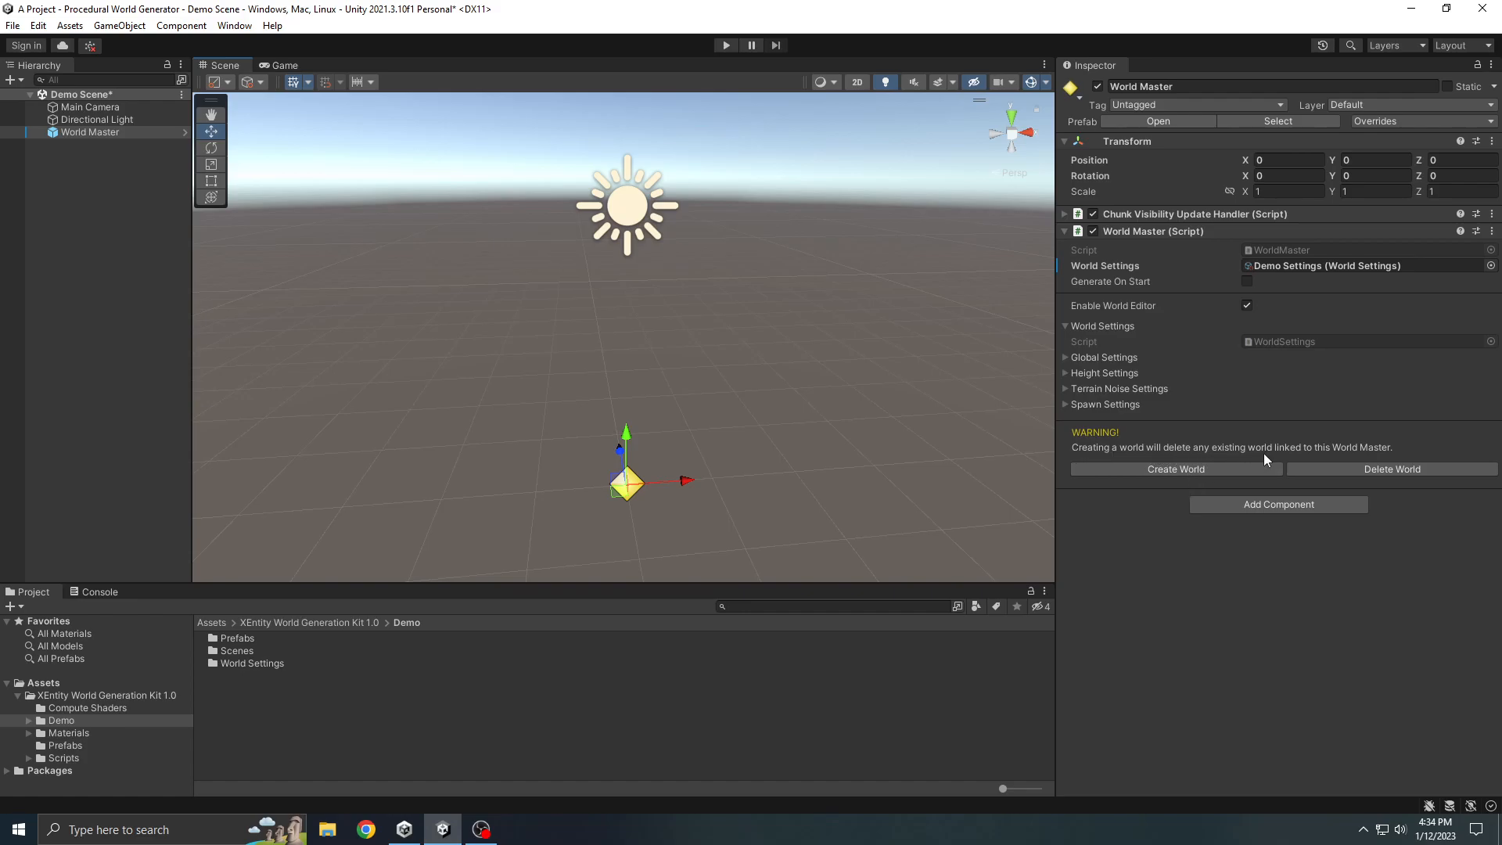
middle_drag(849, 440, 870, 374)
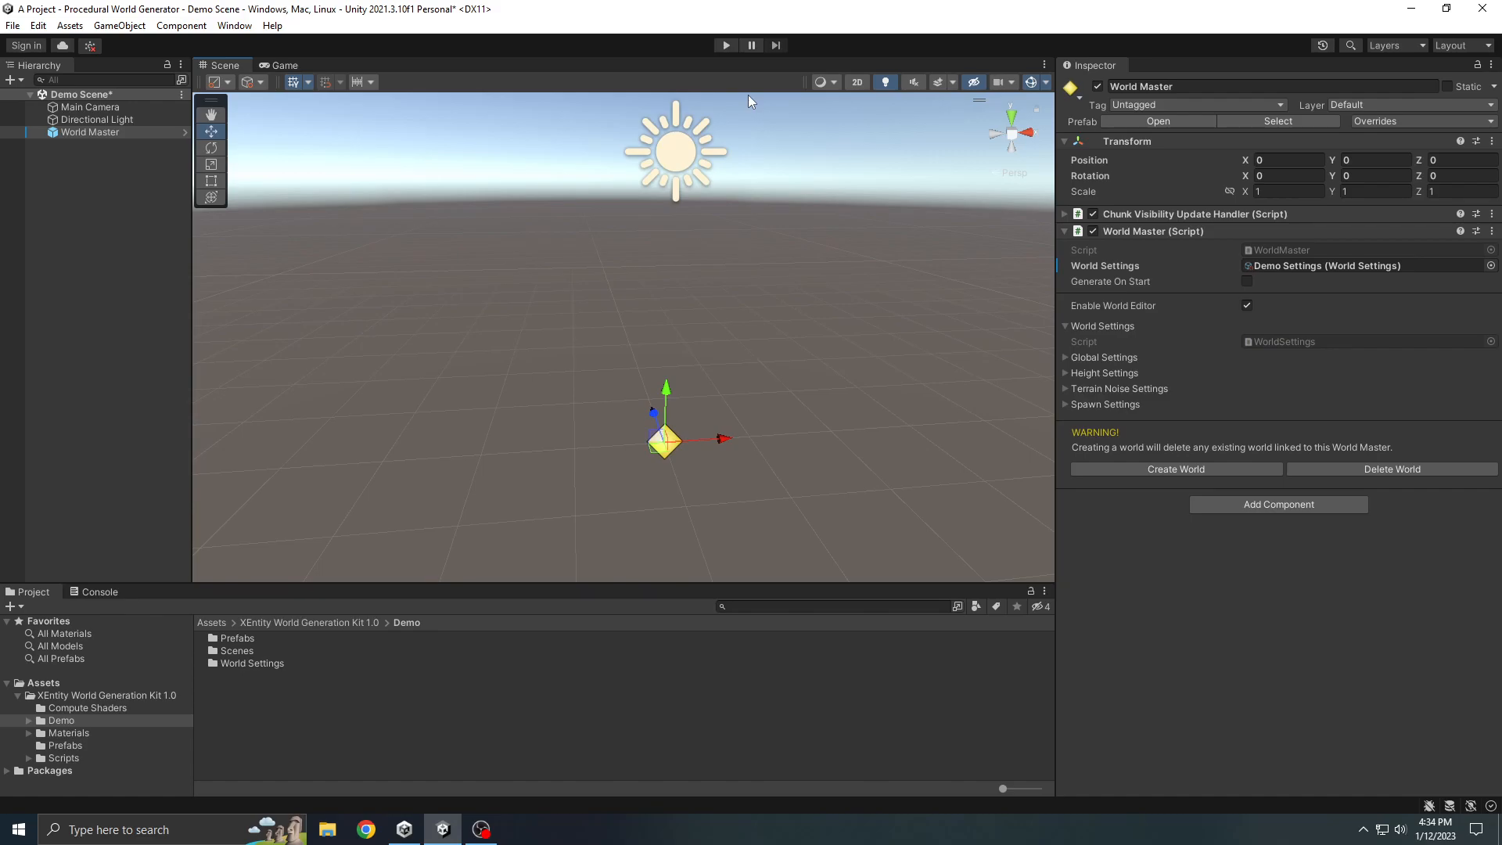
middle_drag(641, 308, 635, 332)
right_drag(646, 356, 640, 398)
middle_drag(697, 416, 692, 435)
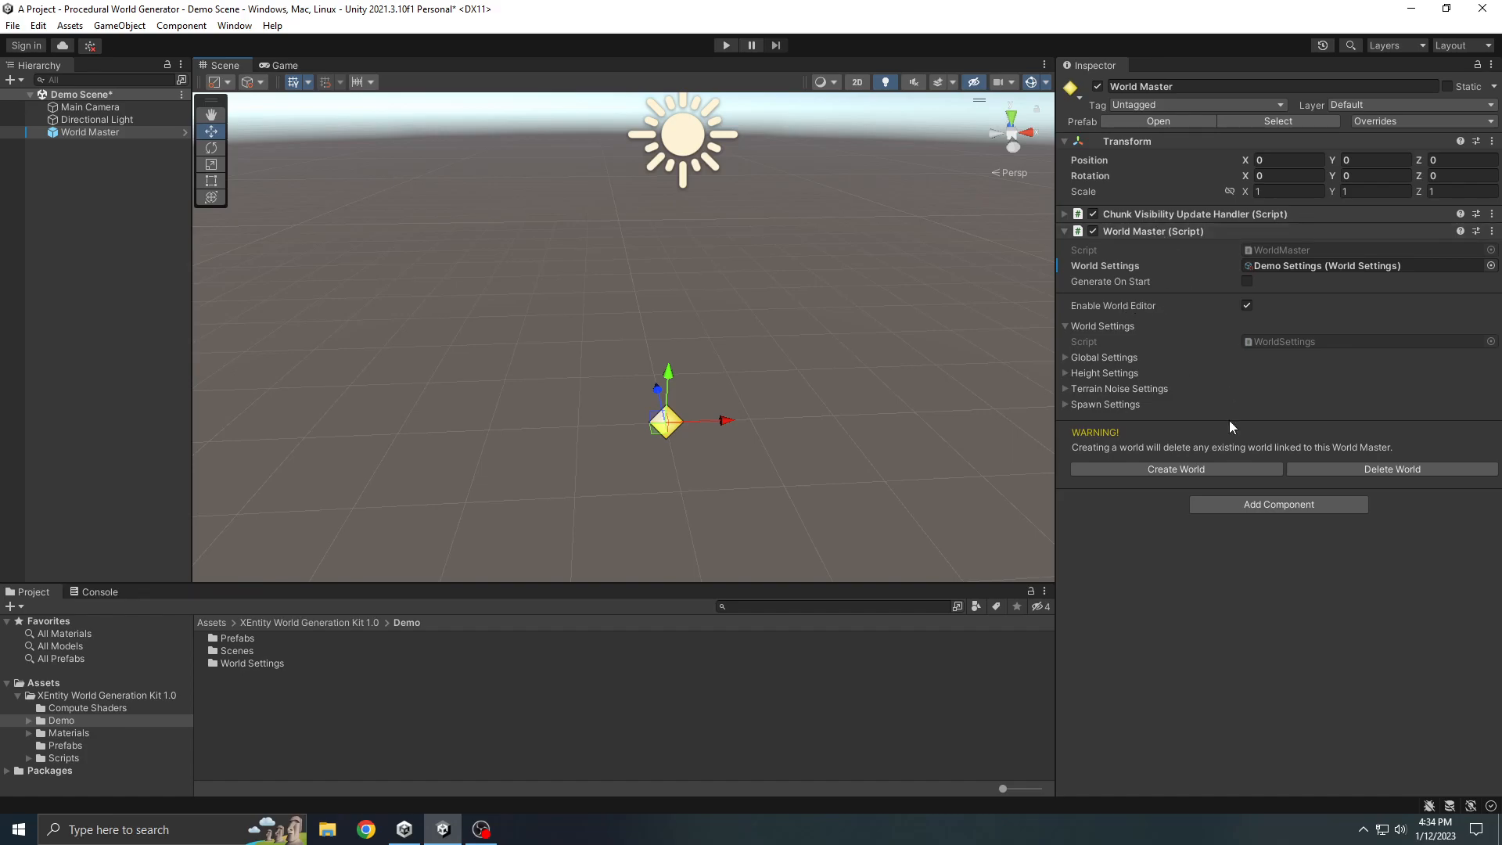
click(1172, 469)
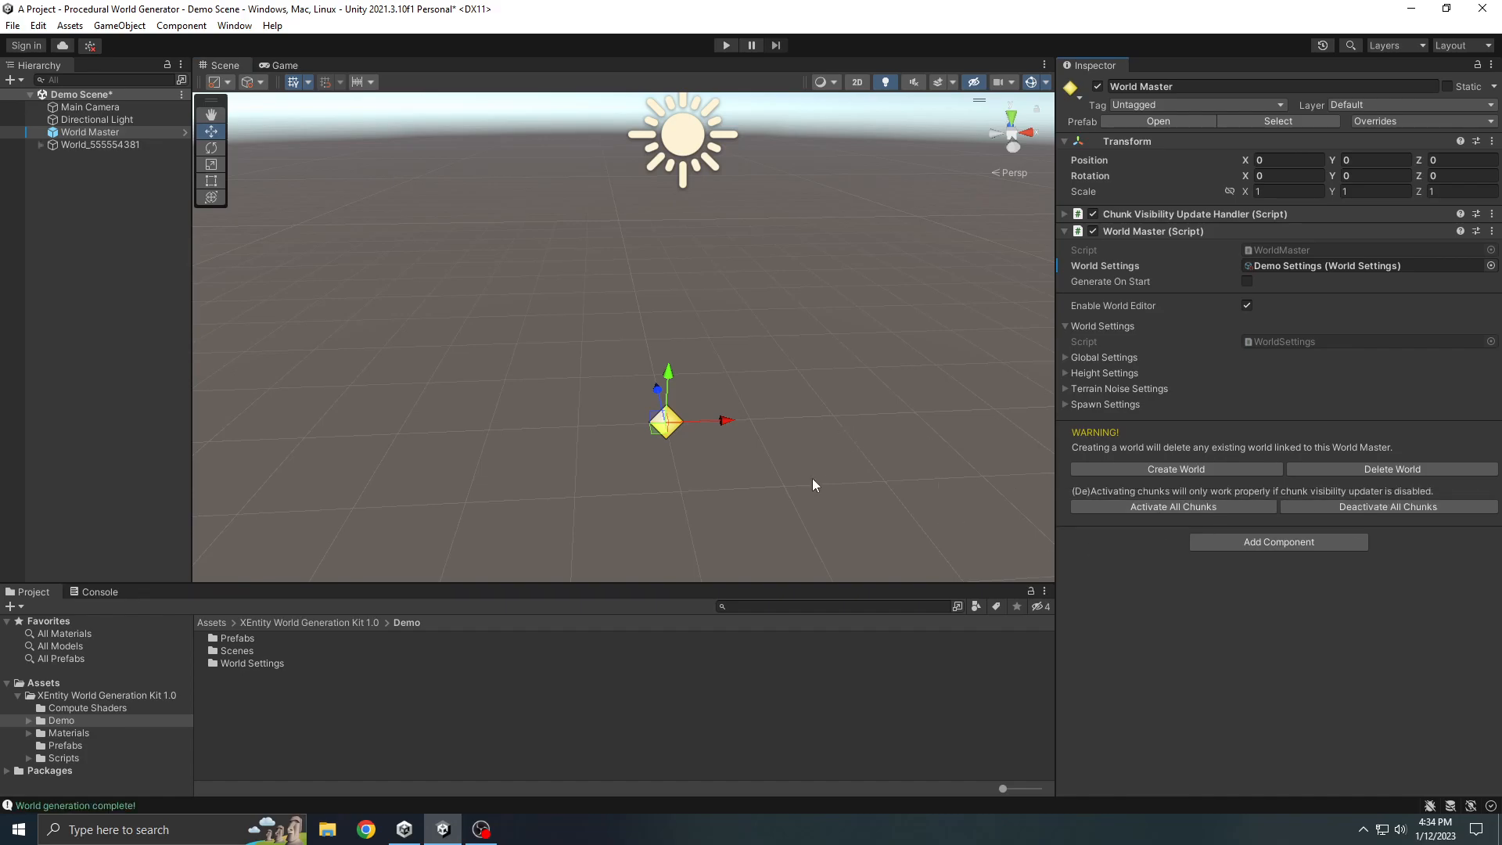
Step: Check the world generation messages in the Console and review World Master's Chunk Visibility Update Handler options
middle_drag(811, 460, 740, 511)
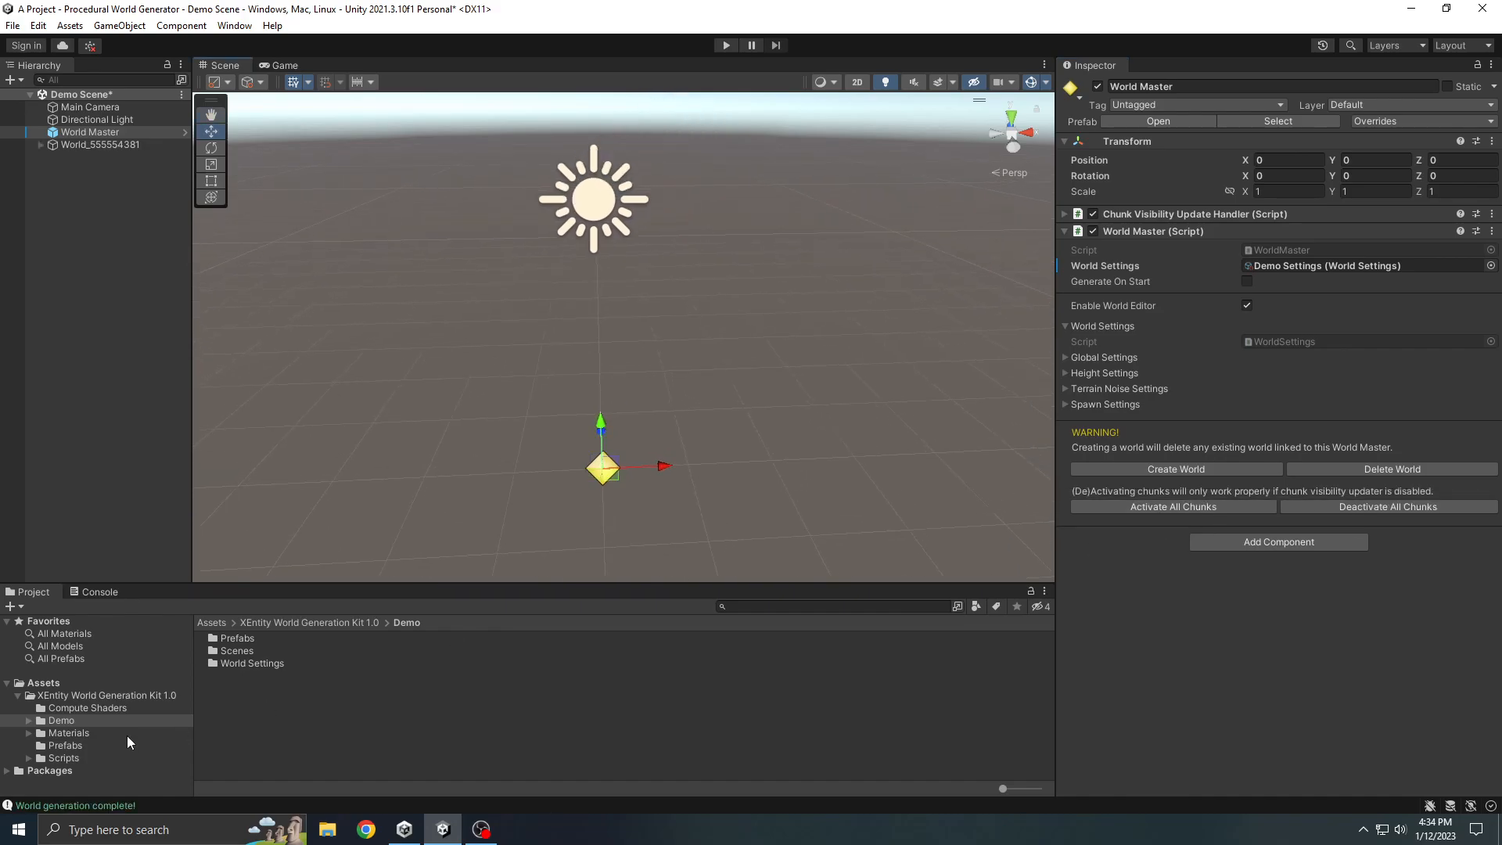
click(97, 592)
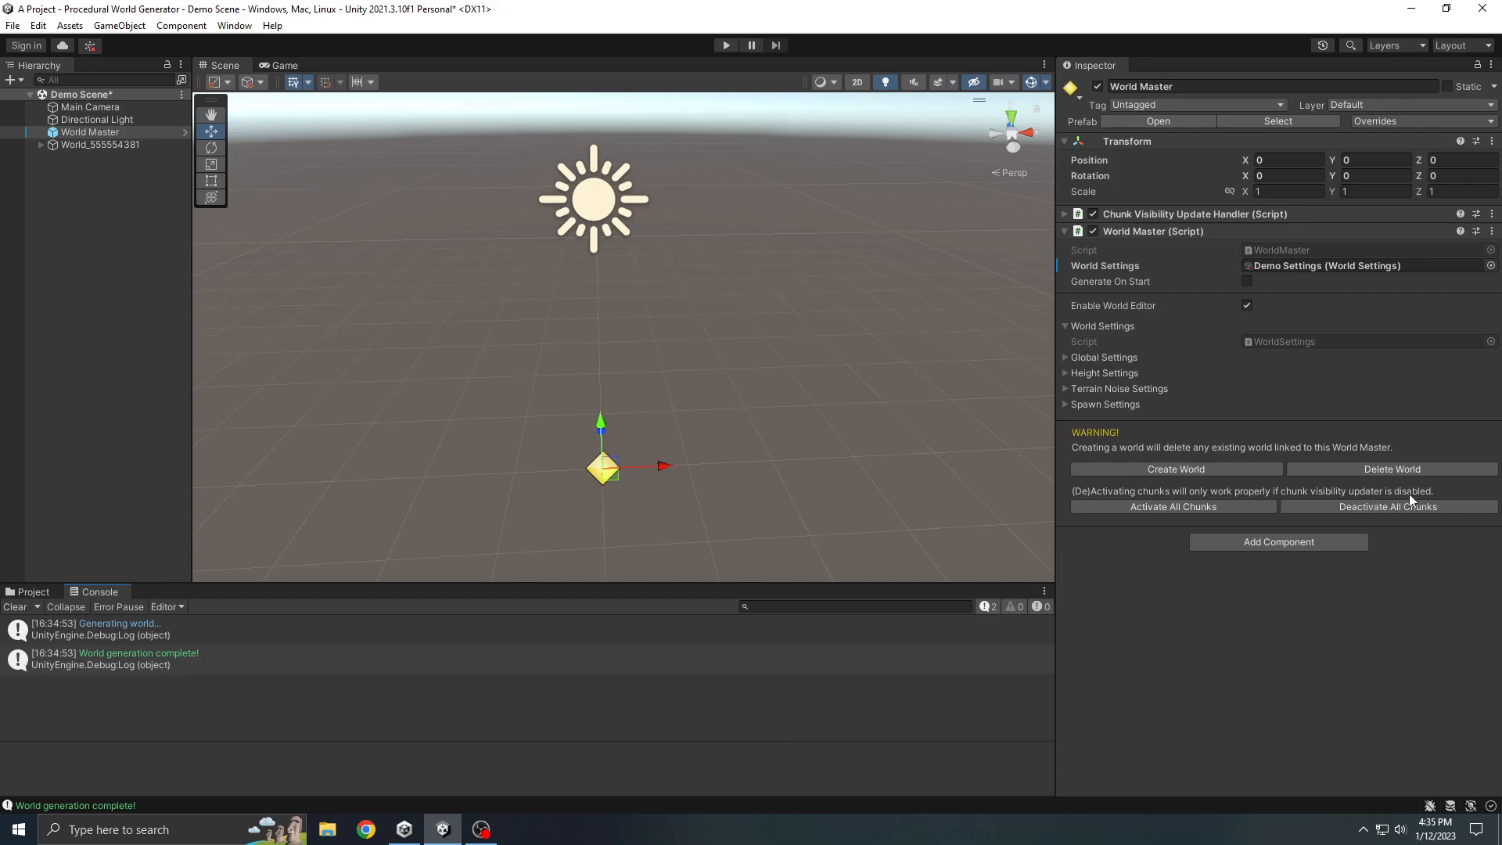
click(1180, 216)
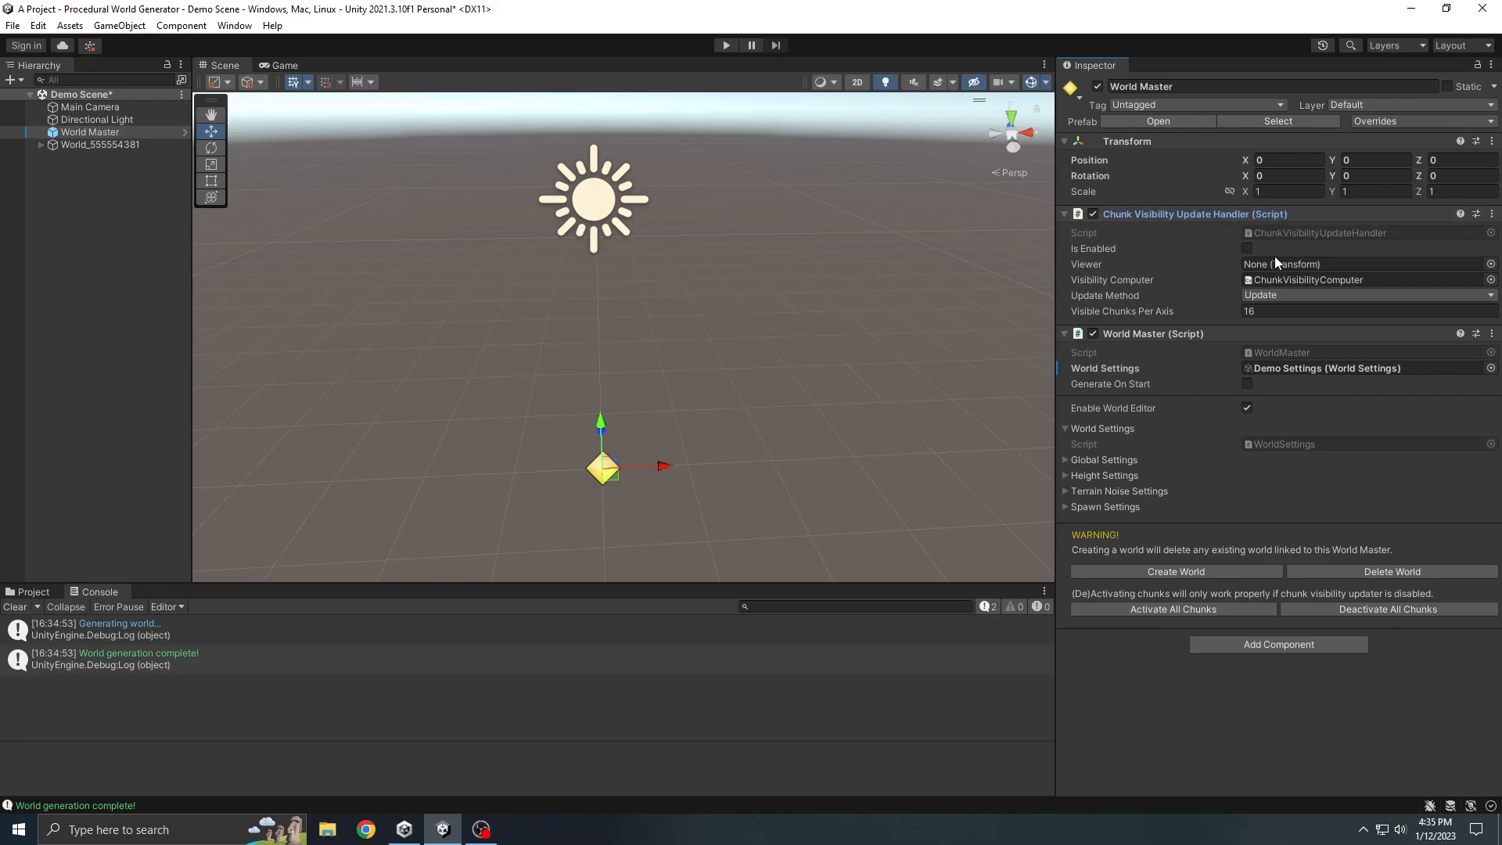
click(1232, 214)
Step: Activate all chunks of the generated world
key(e)
right_drag(824, 402, 798, 366)
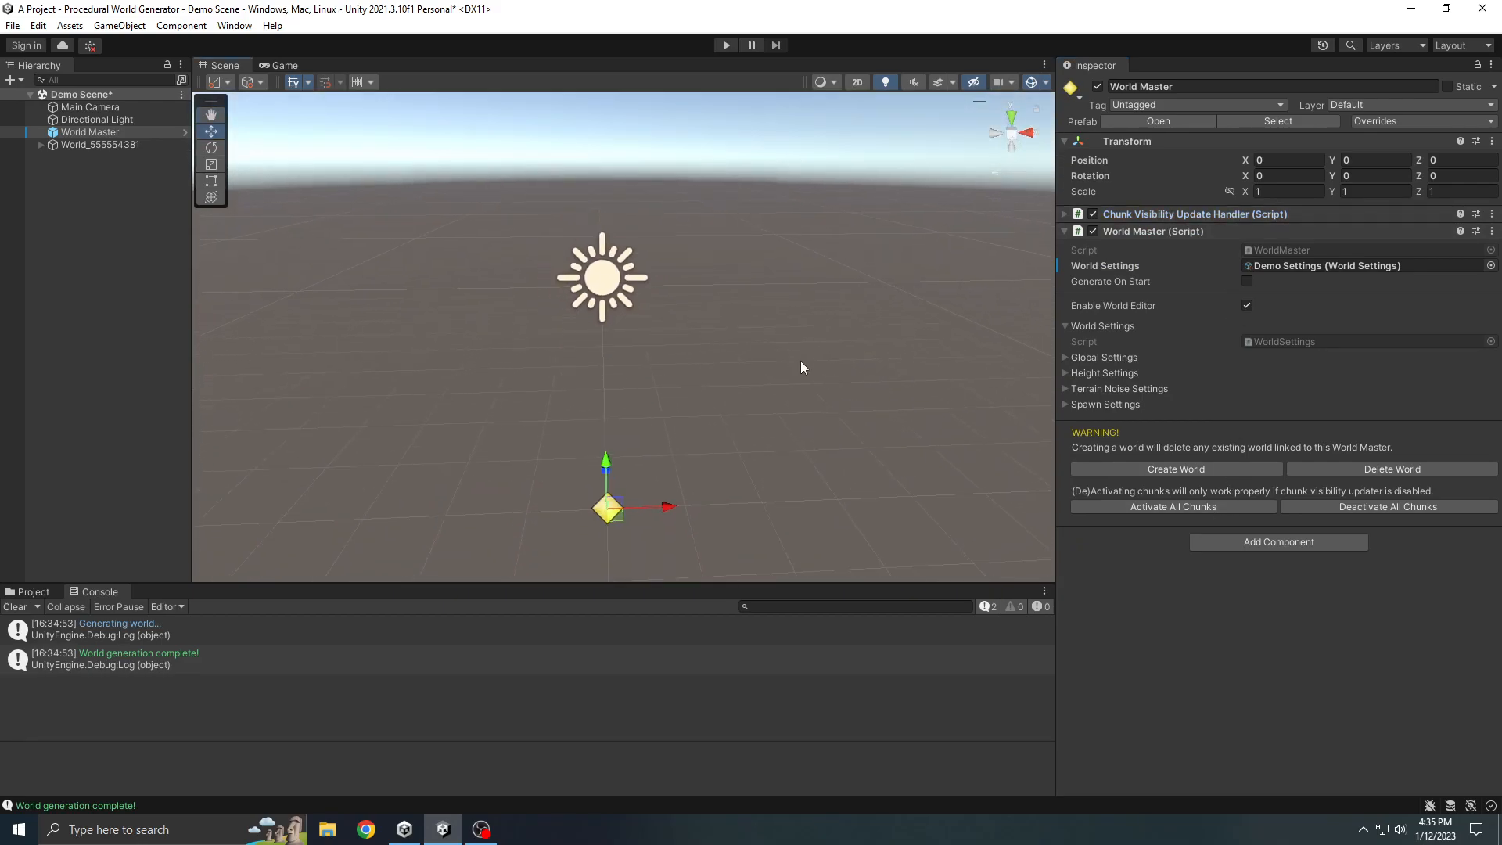
middle_drag(744, 352, 659, 371)
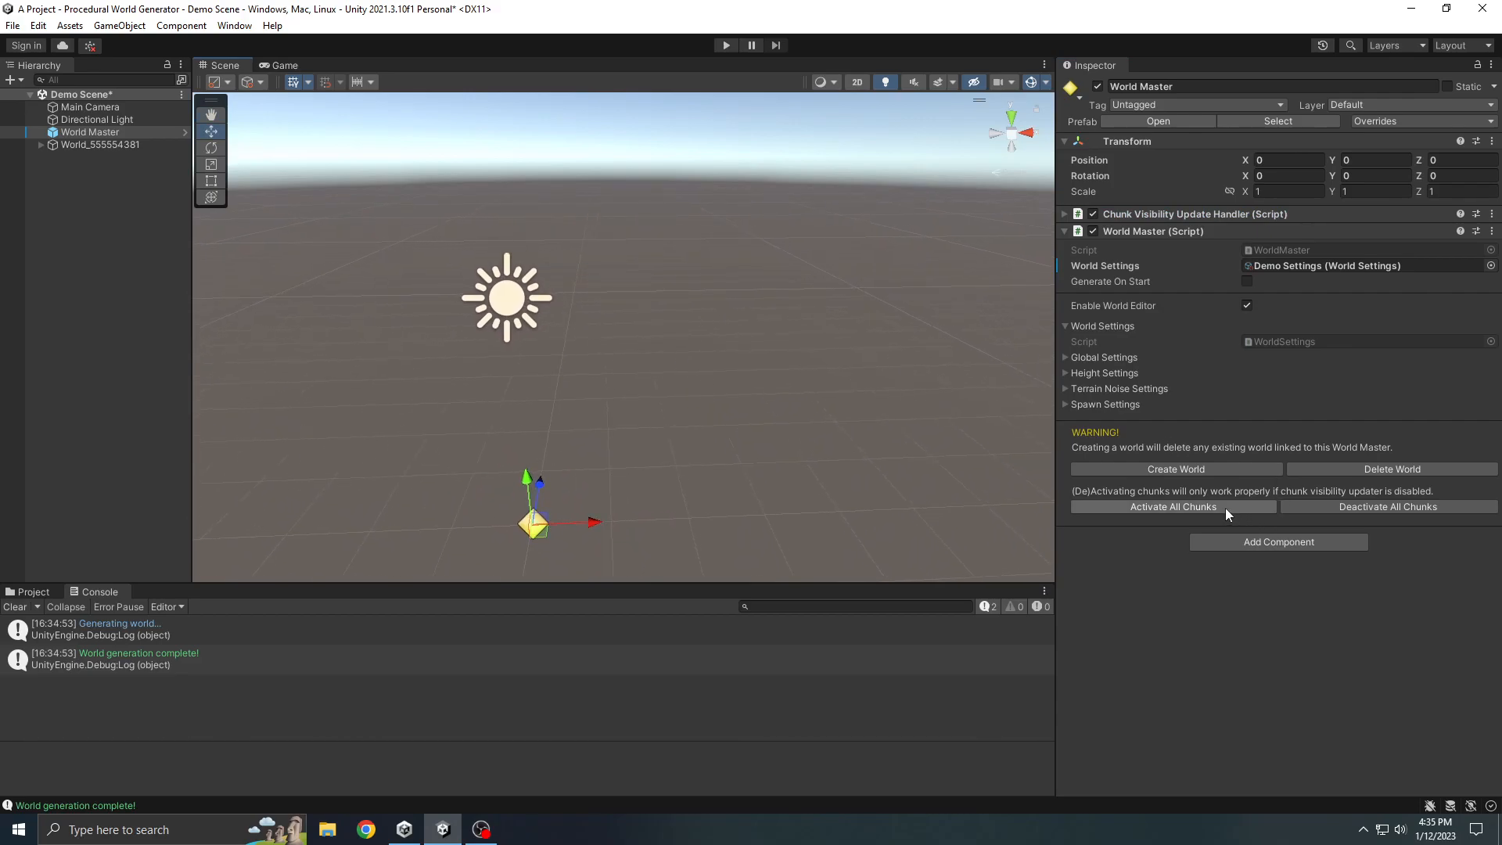
click(1173, 507)
Step: Examine the generated terrain in the Scene view from a higher angle and at several distances
scroll(757, 344, down, 10)
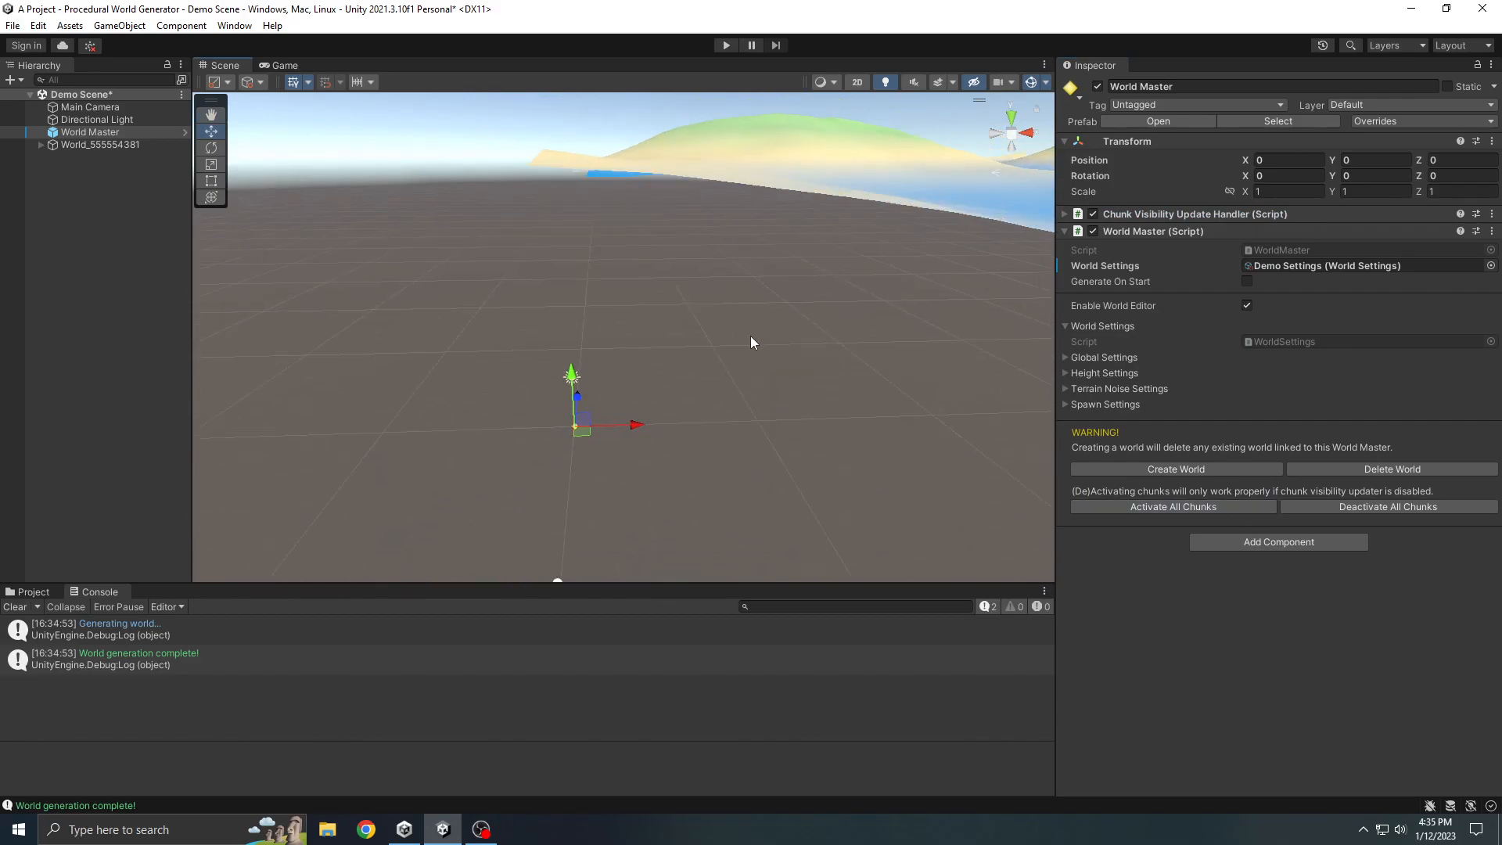
middle_drag(749, 336, 552, 482)
scroll(658, 418, down, 12)
middle_drag(867, 384, 701, 420)
scroll(701, 419, down, 6)
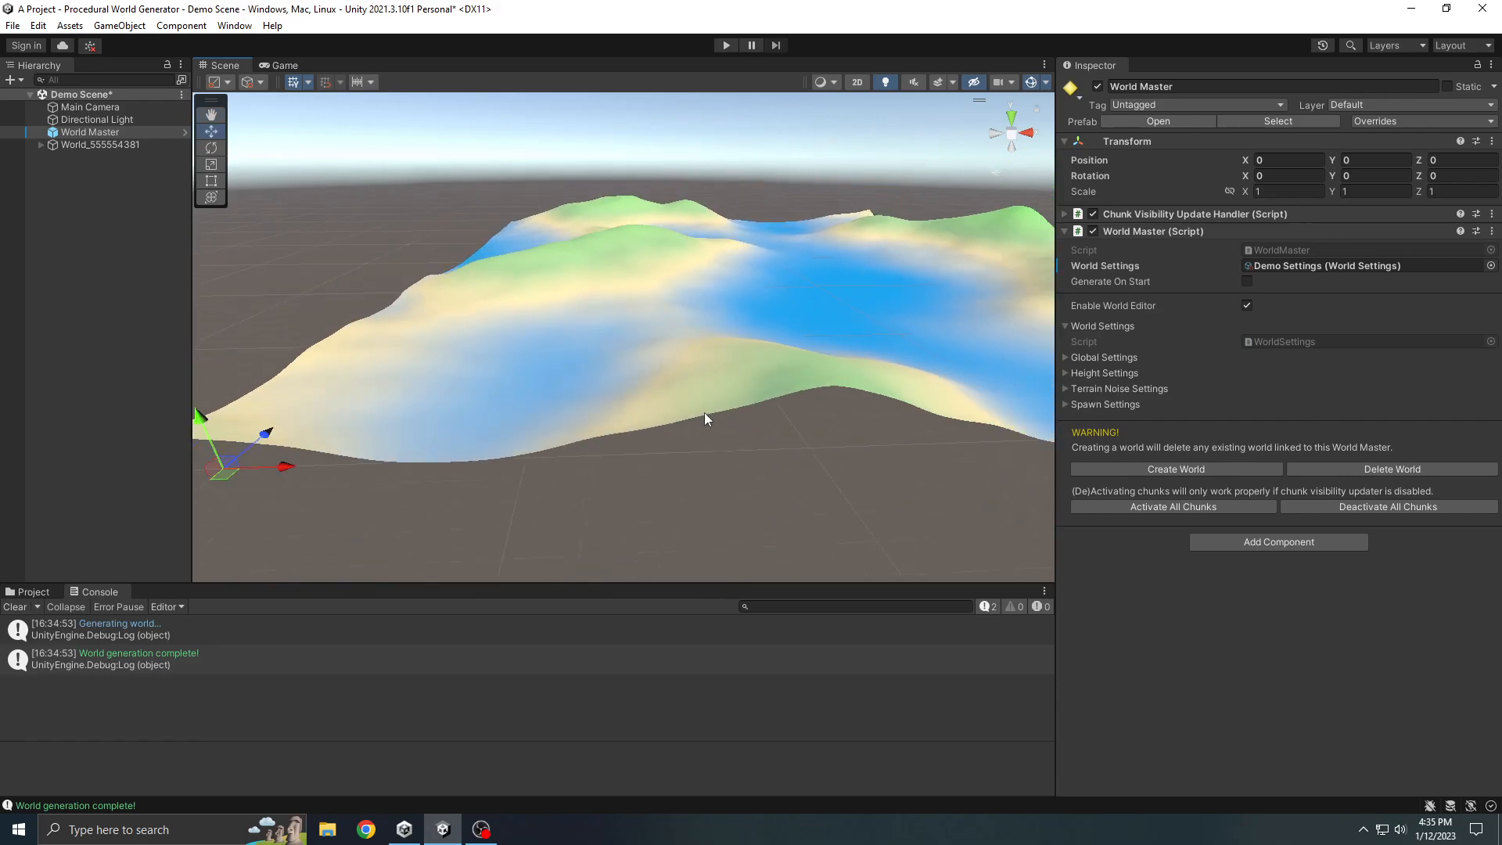
alt+drag(795, 377, 772, 527)
scroll(797, 462, up, 3)
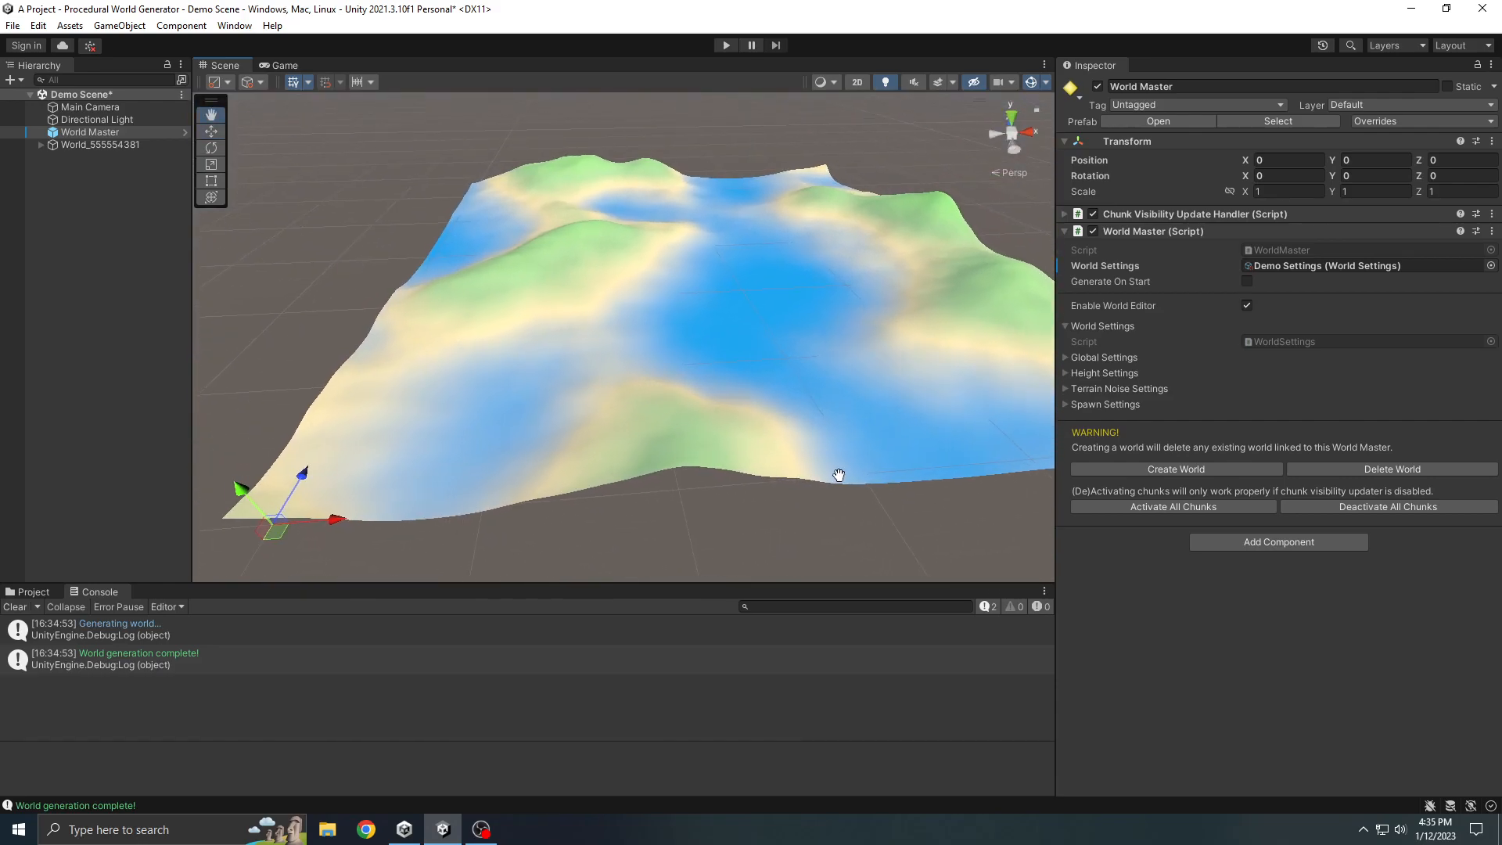
scroll(829, 368, up, 3)
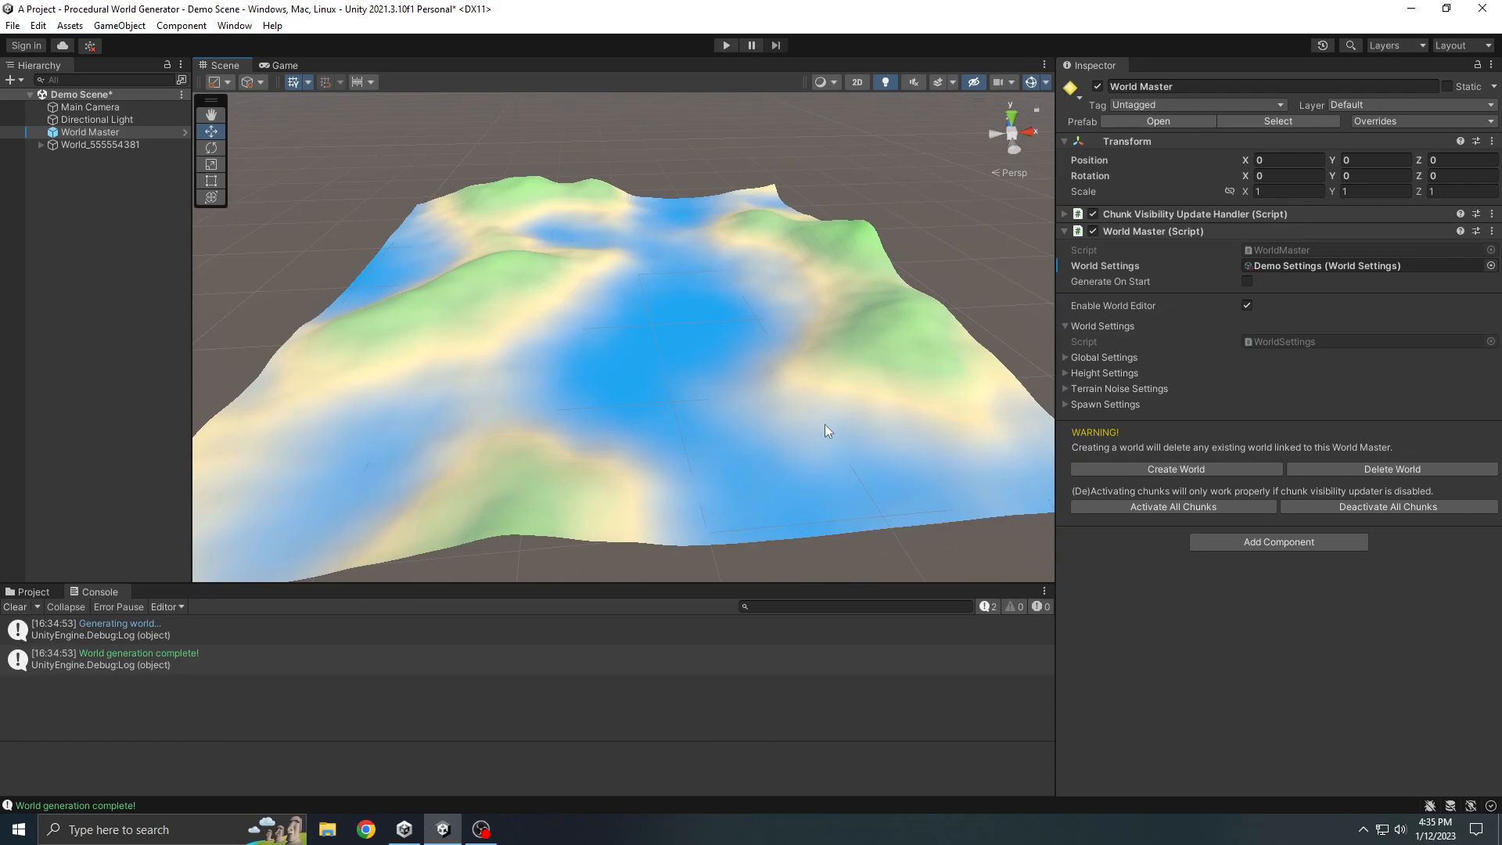
scroll(712, 350, down, 4)
middle_drag(714, 376, 763, 374)
scroll(705, 410, down, 2)
scroll(734, 435, up, 4)
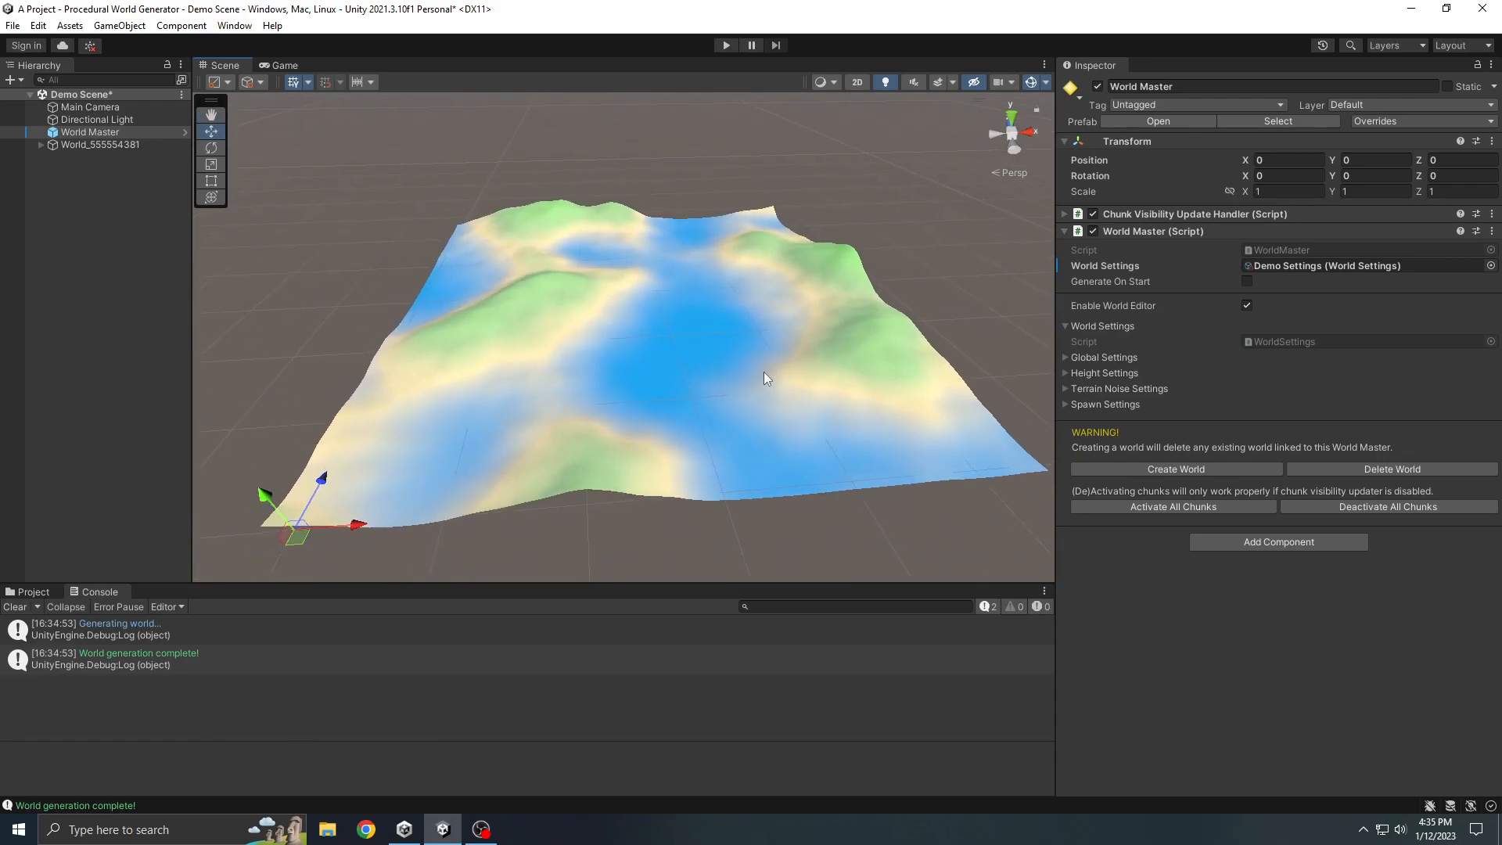
Step: Expand the Chunk Visibility Update Handler on World Master and turn on Is Enabled
scroll(734, 376, up, 3)
scroll(636, 397, down, 5)
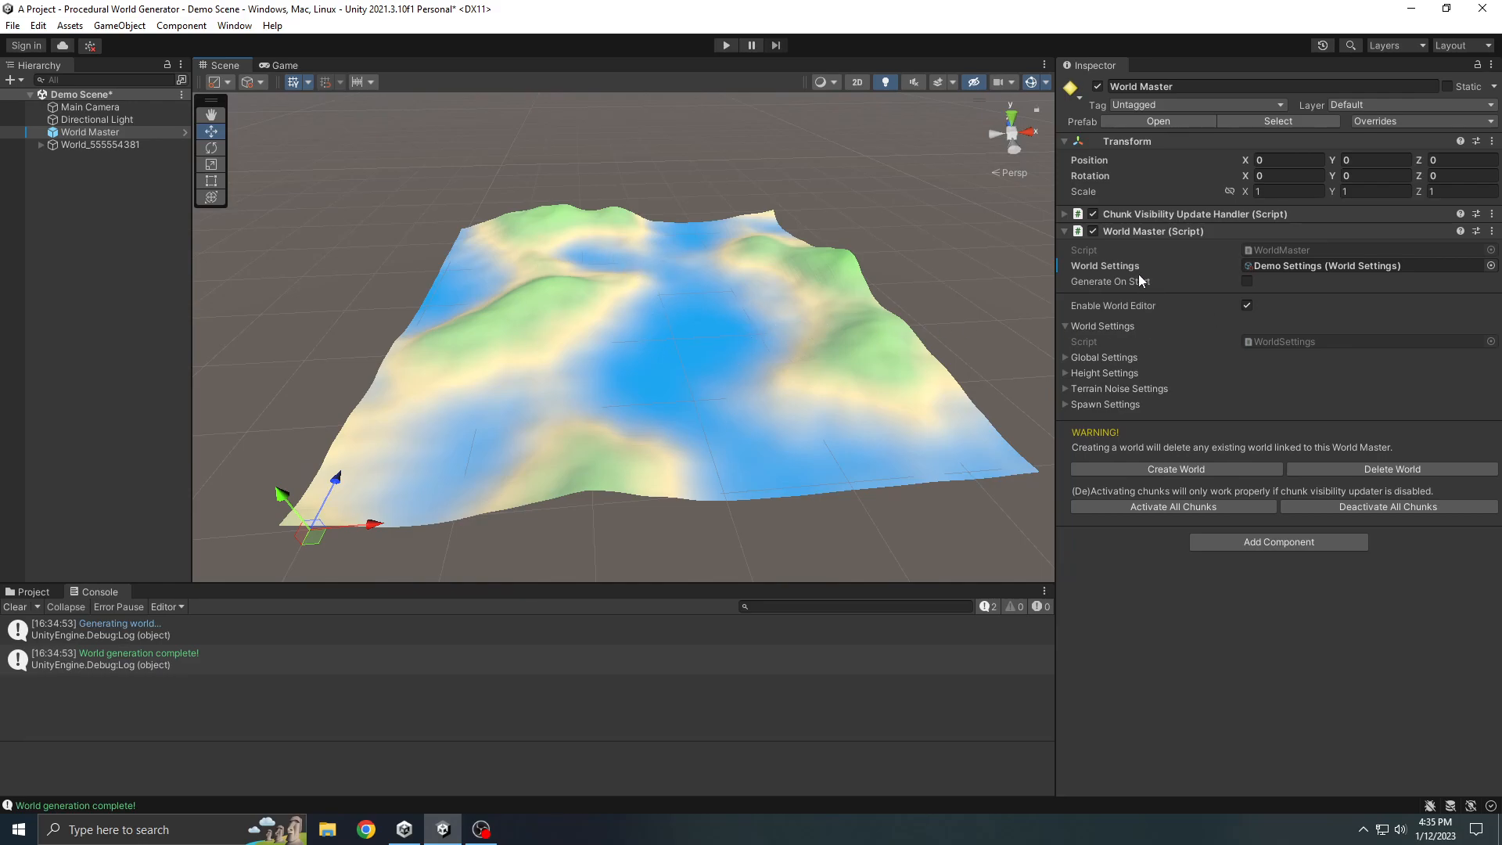
click(1159, 211)
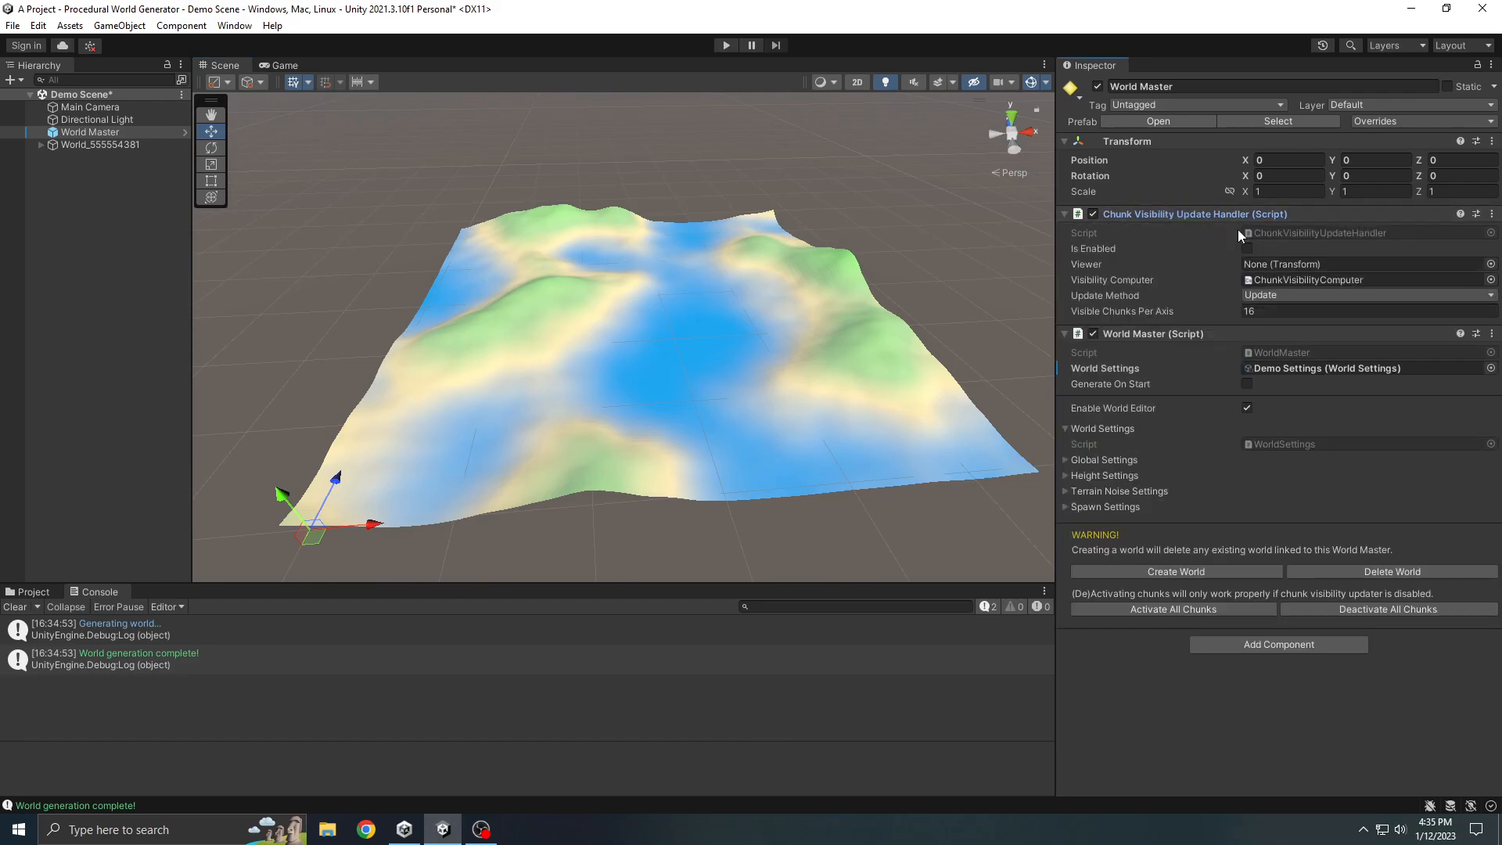
click(1247, 249)
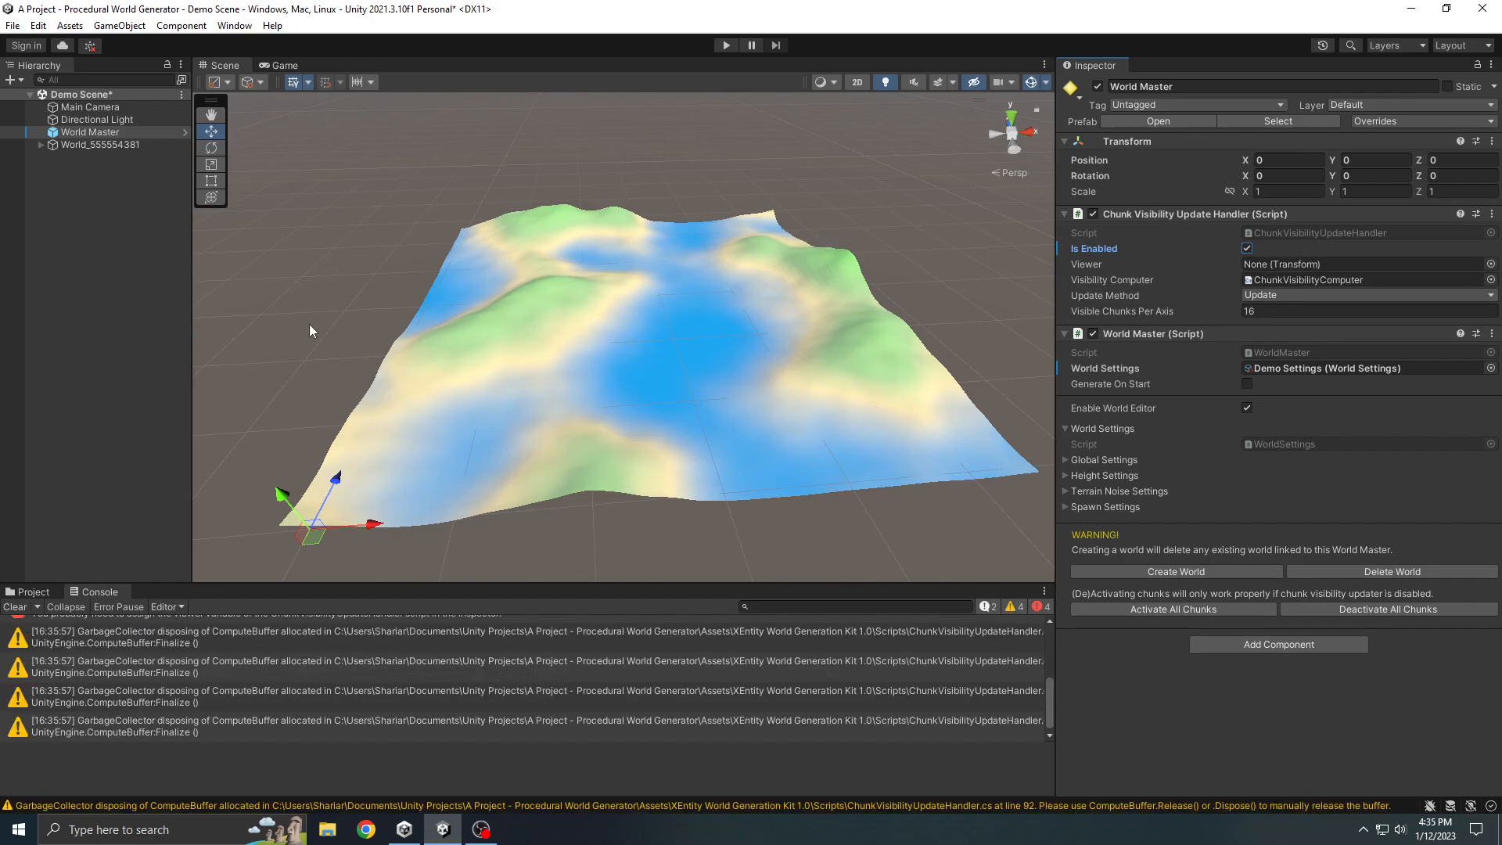
Step: Create a cube in the scene, name it Viewer and reset its Transform
right_click(88, 201)
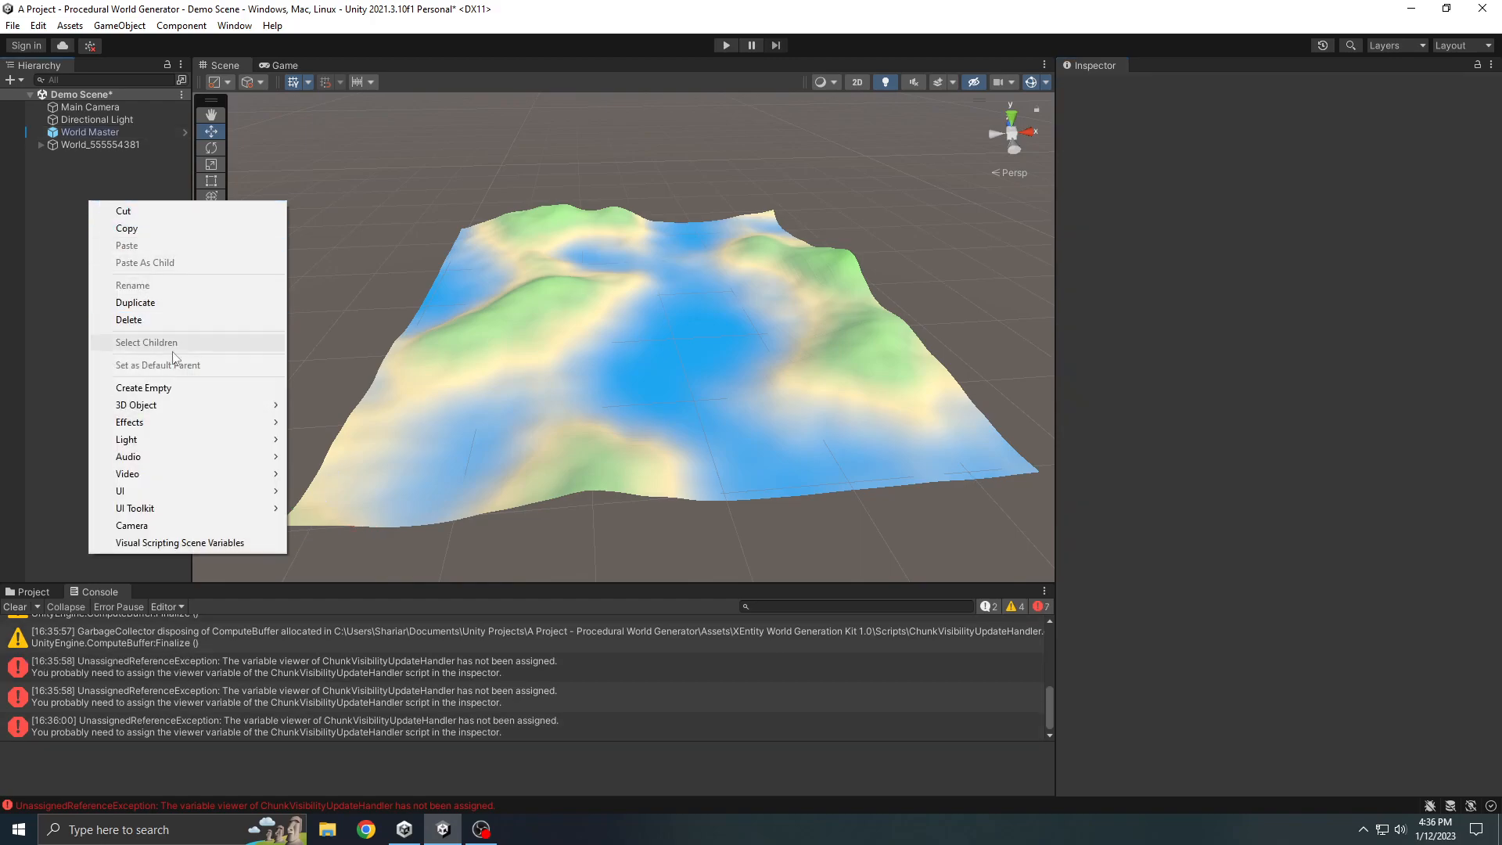
mouse_move(202, 414)
click(336, 406)
text(Vie)
text(wer)
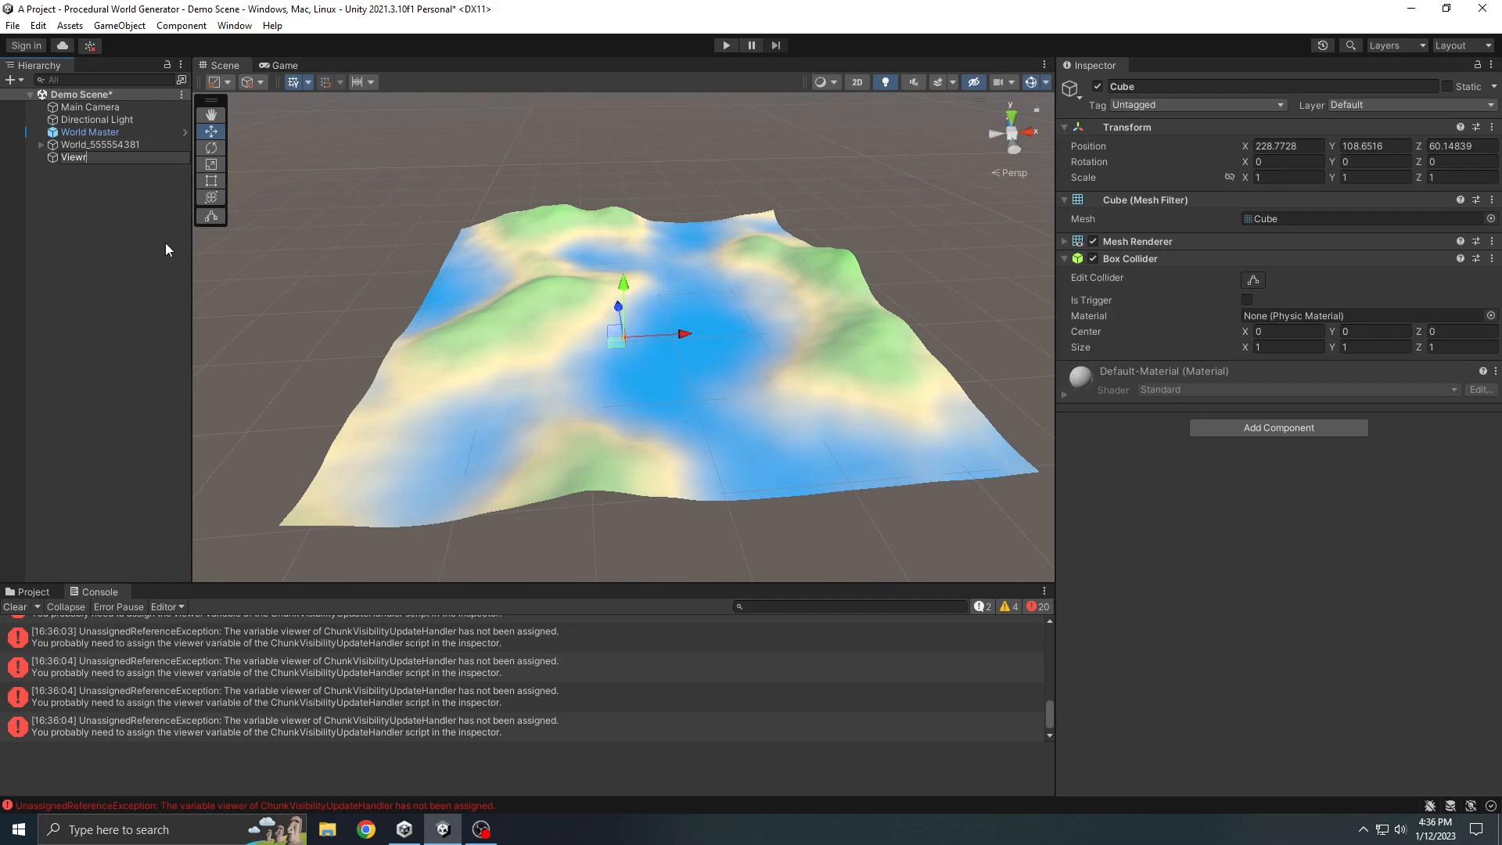
key(Return)
right_click(1163, 128)
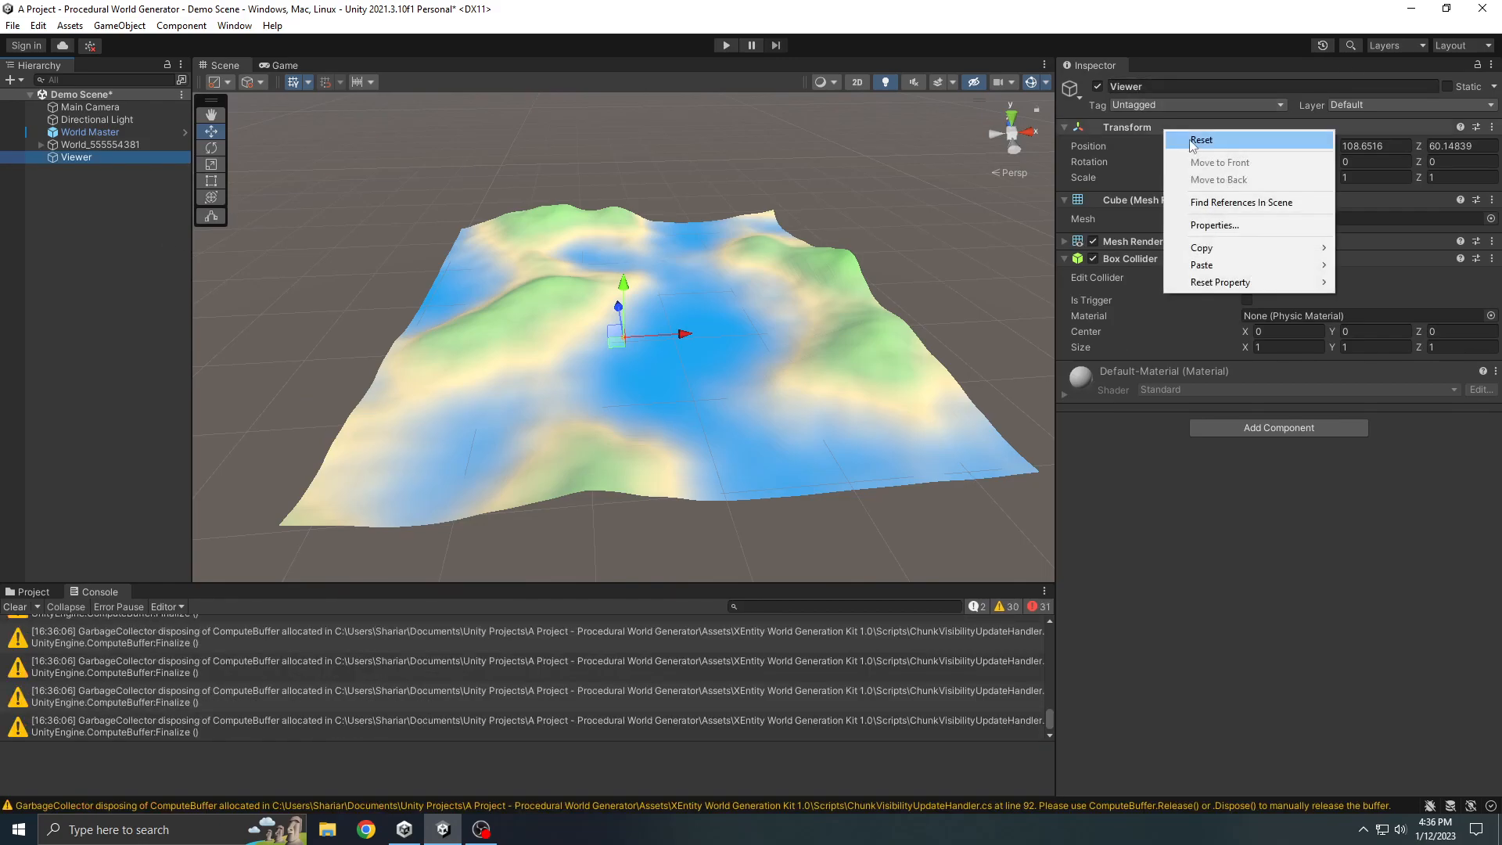
click(1183, 135)
Step: Assign the Viewer cube as the Viewer in World Master's Chunk Visibility Update Handler and deactivate all chunks
click(114, 134)
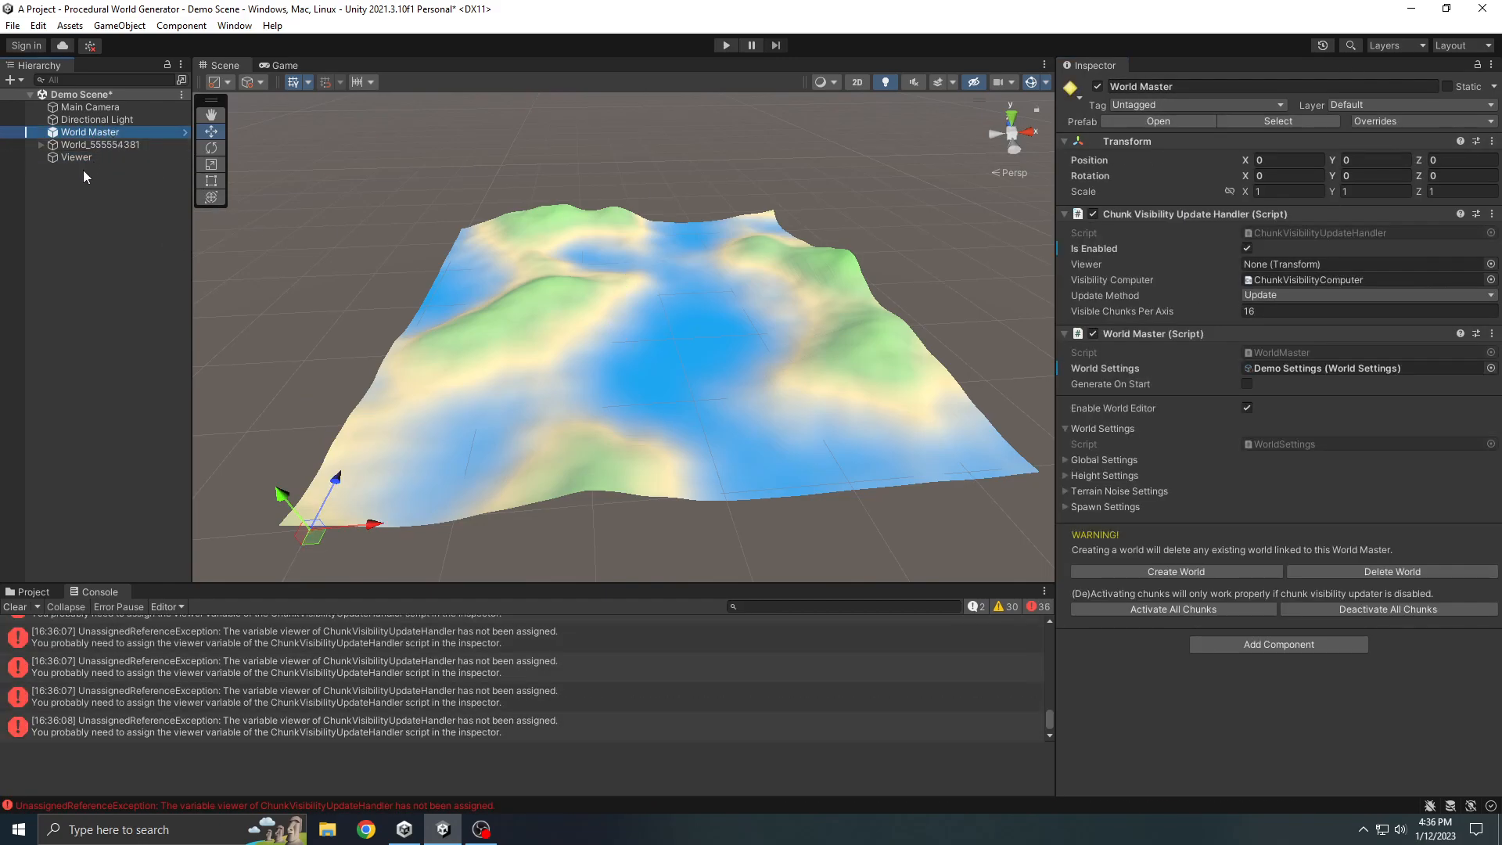
drag(82, 158, 1324, 264)
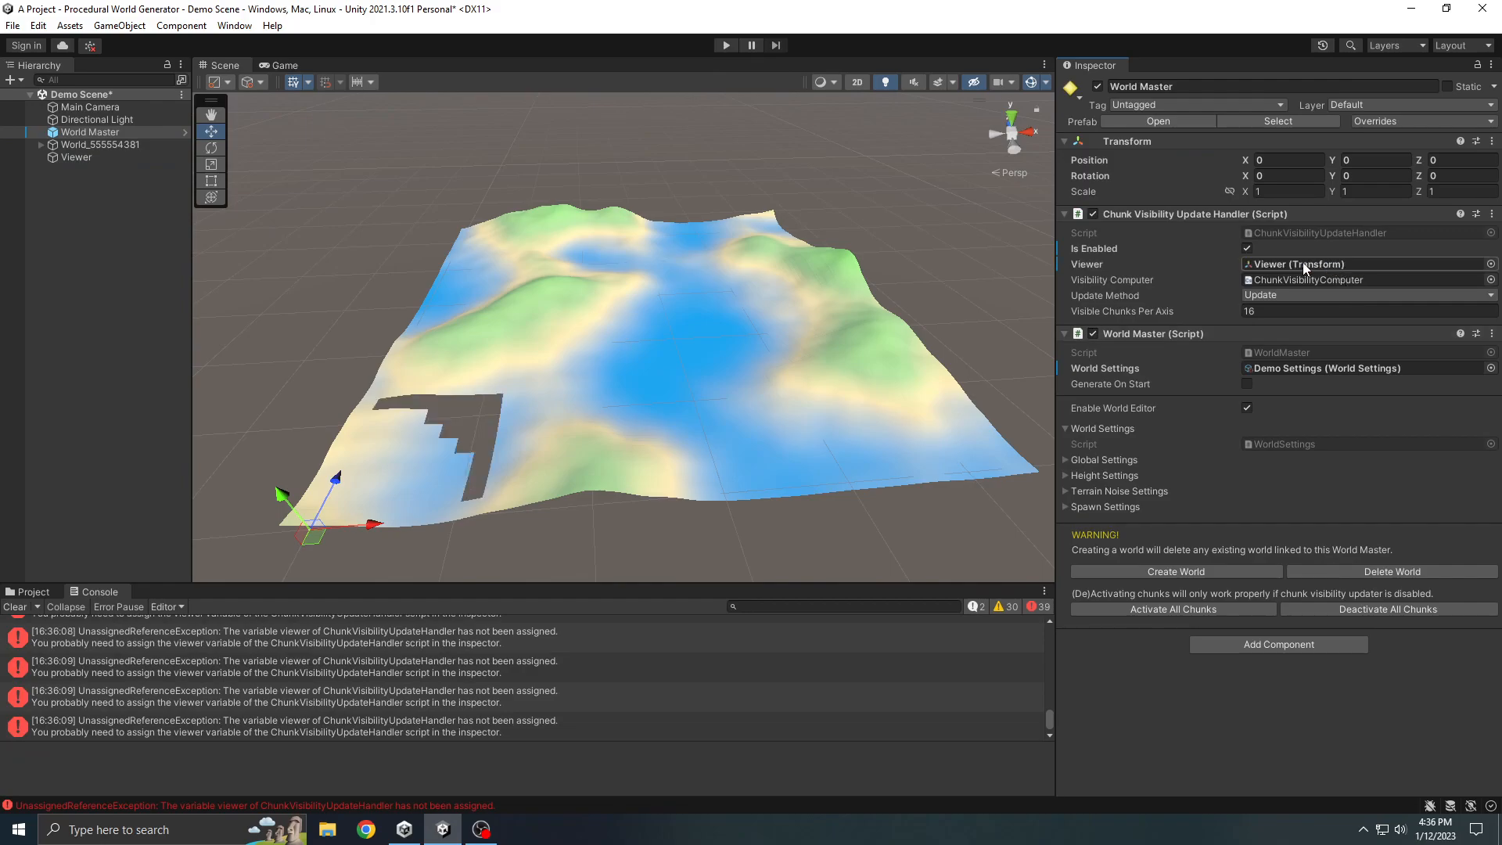
scroll(665, 358, down, 1)
scroll(663, 362, down, 1)
middle_drag(663, 363, 798, 362)
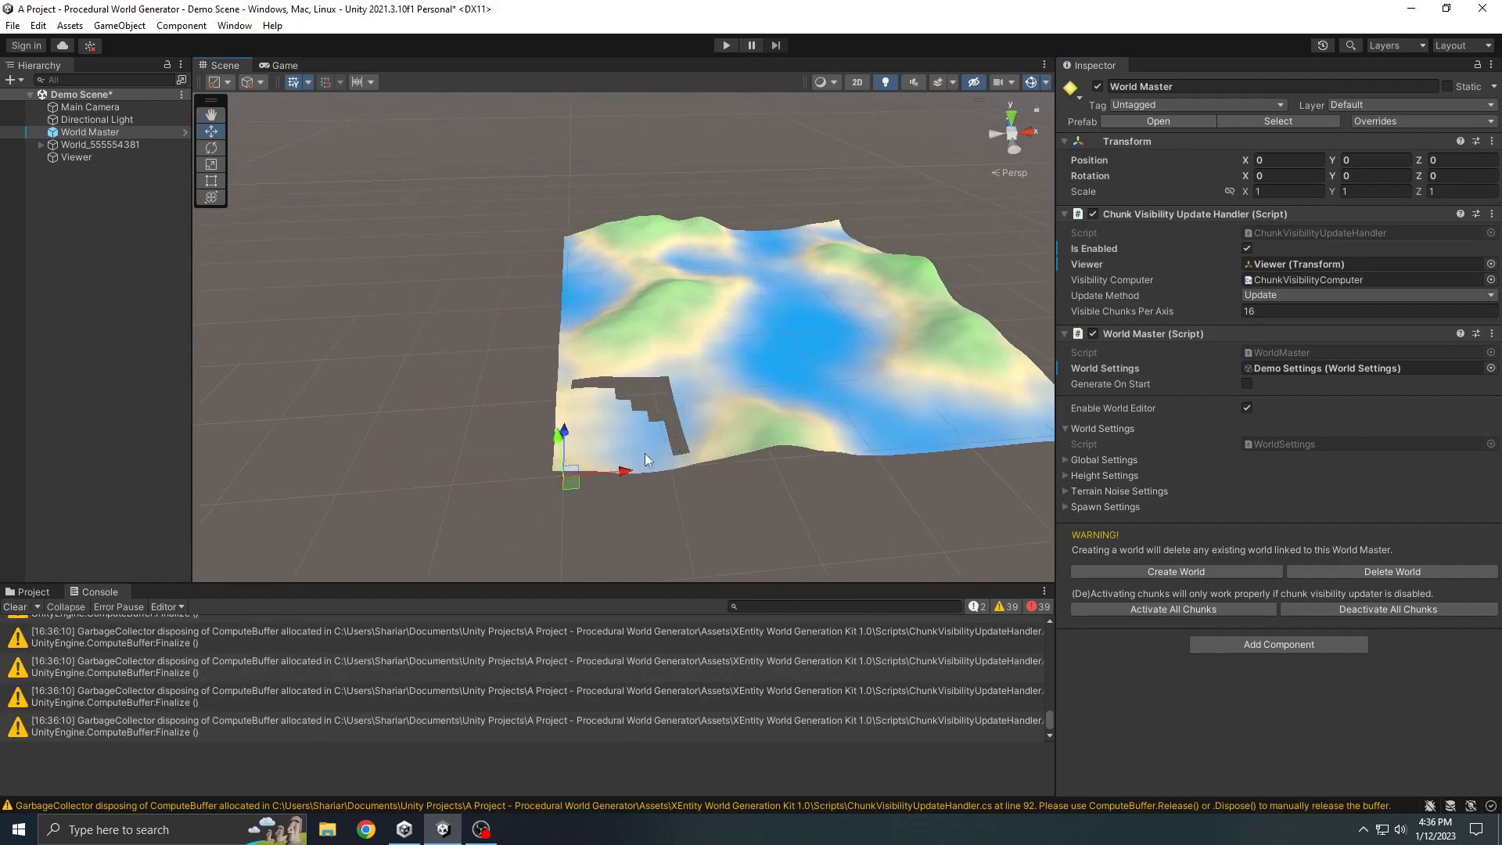
middle_drag(651, 413, 645, 449)
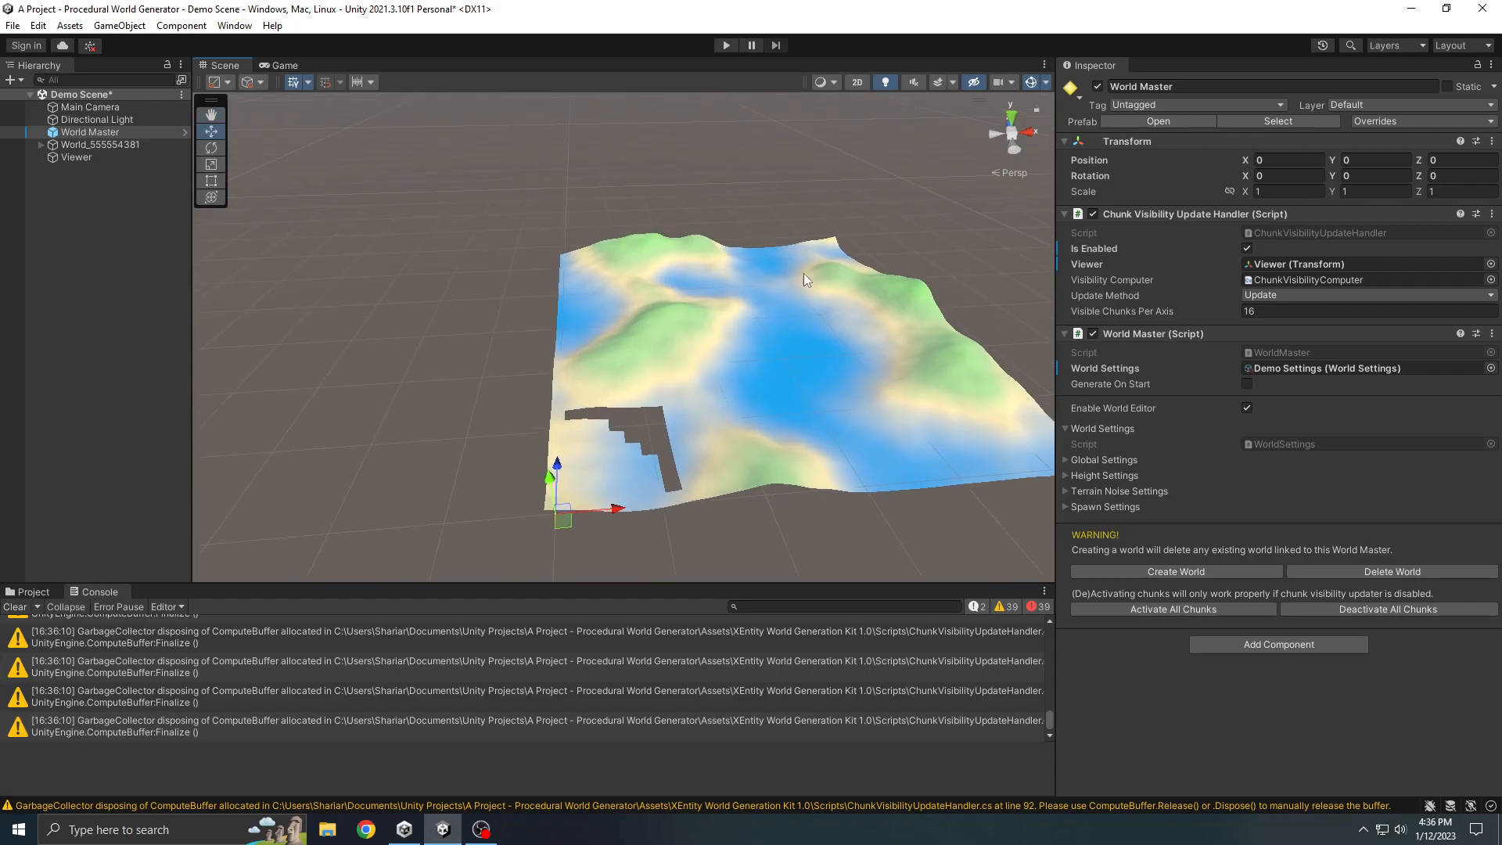
middle_drag(792, 422, 810, 412)
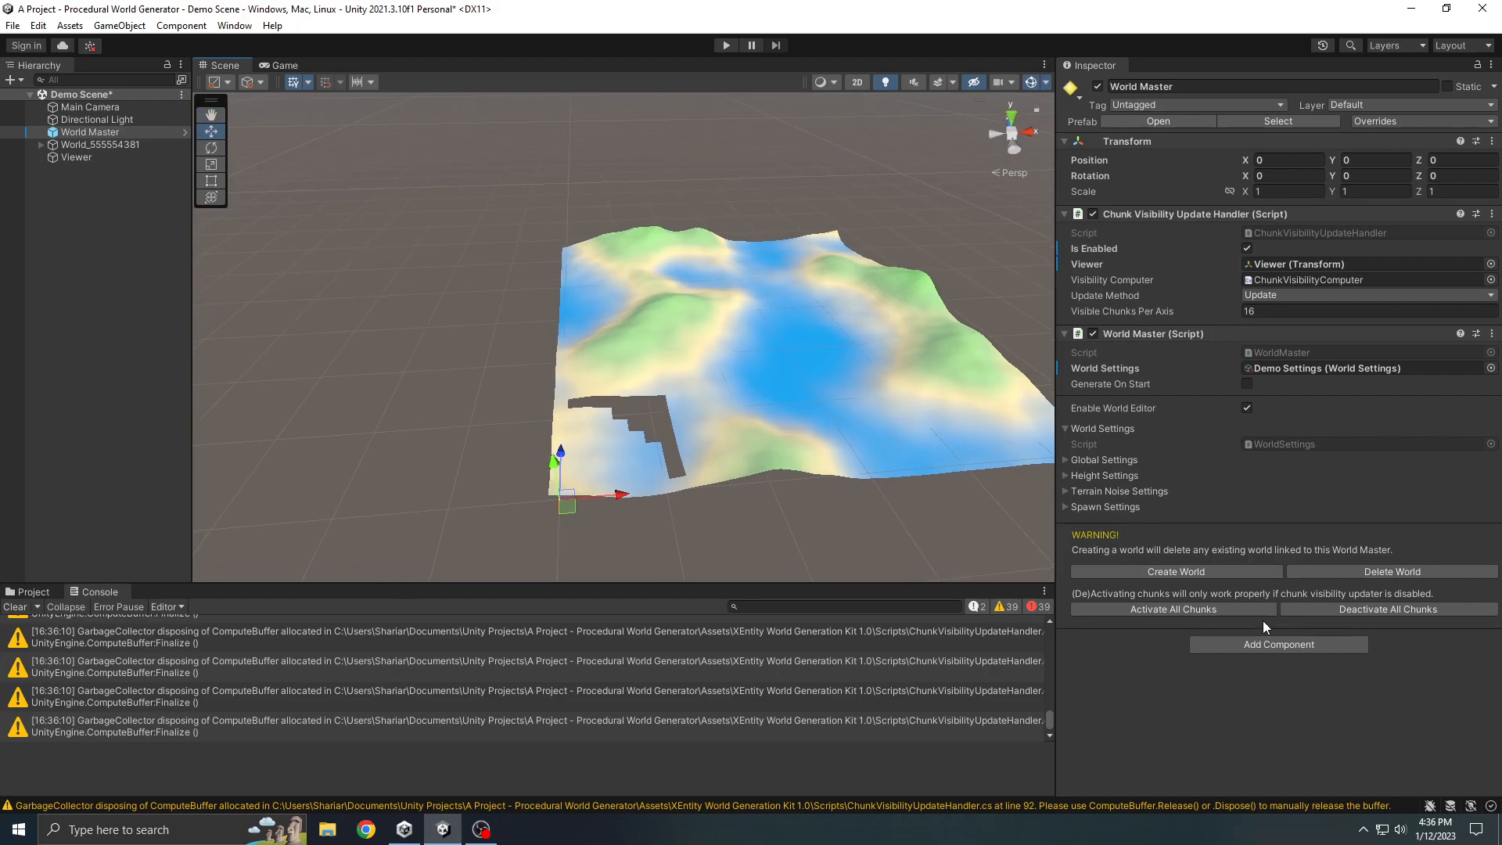
click(1366, 610)
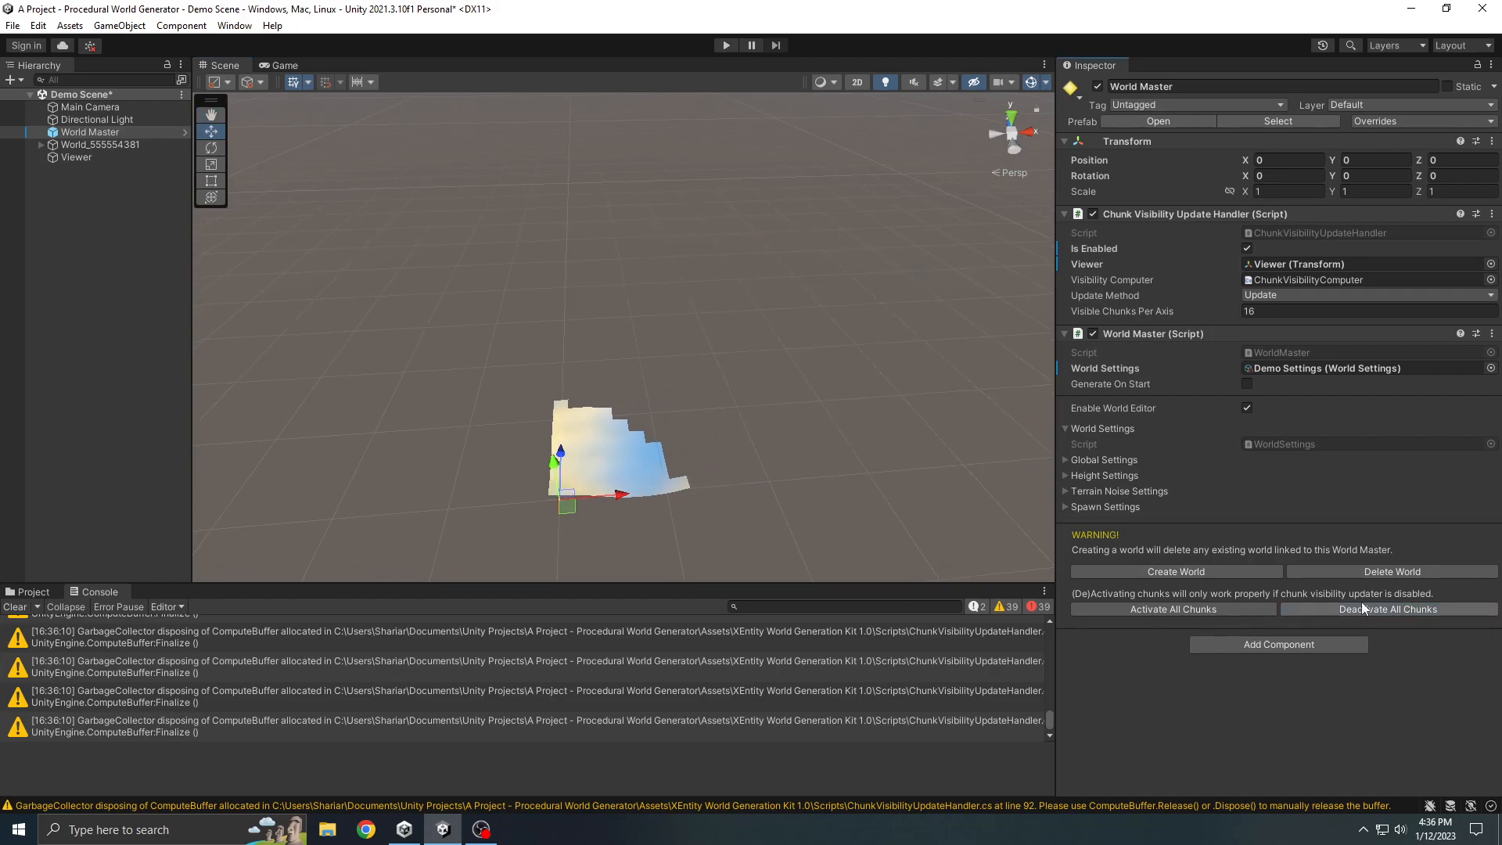
Step: Move the Viewer cube across the XZ plane to about X 196, Z 211
click(84, 160)
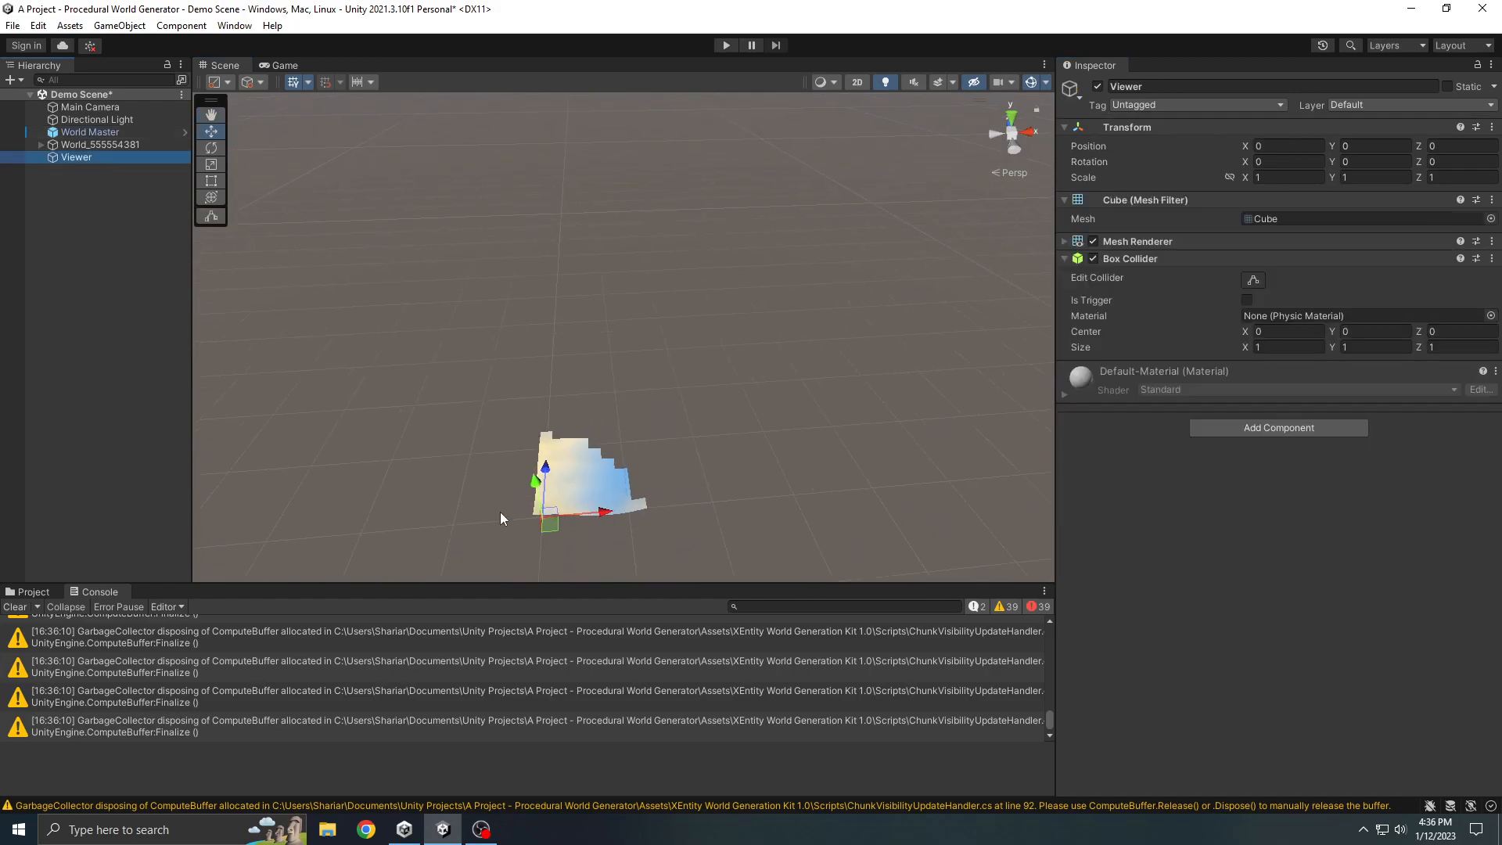
drag(551, 530, 603, 361)
middle_drag(661, 427, 768, 435)
scroll(735, 398, up, 3)
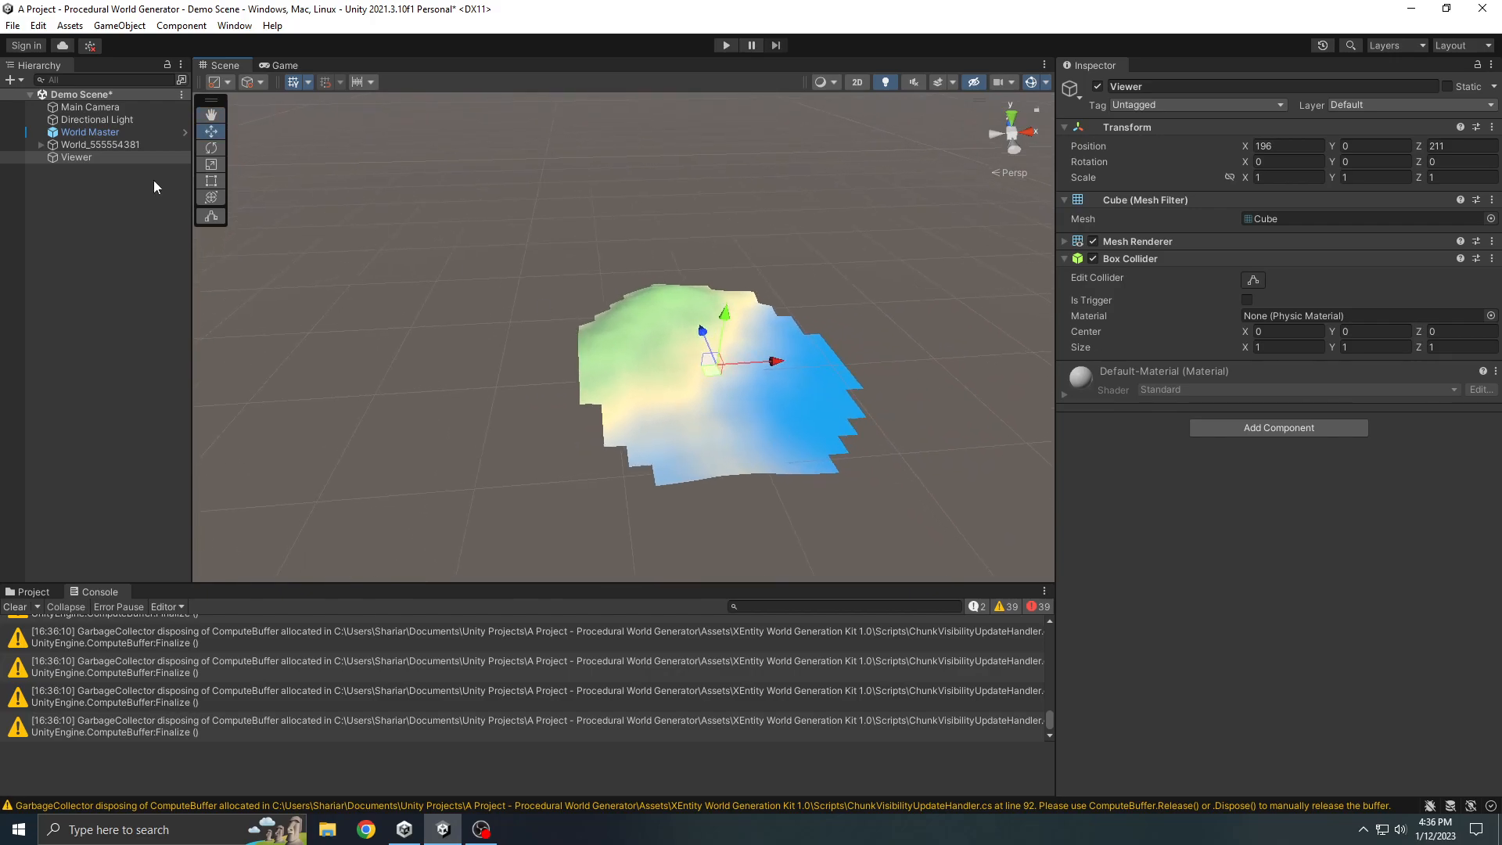
Step: Reselect World Master and clear all Console messages
click(112, 135)
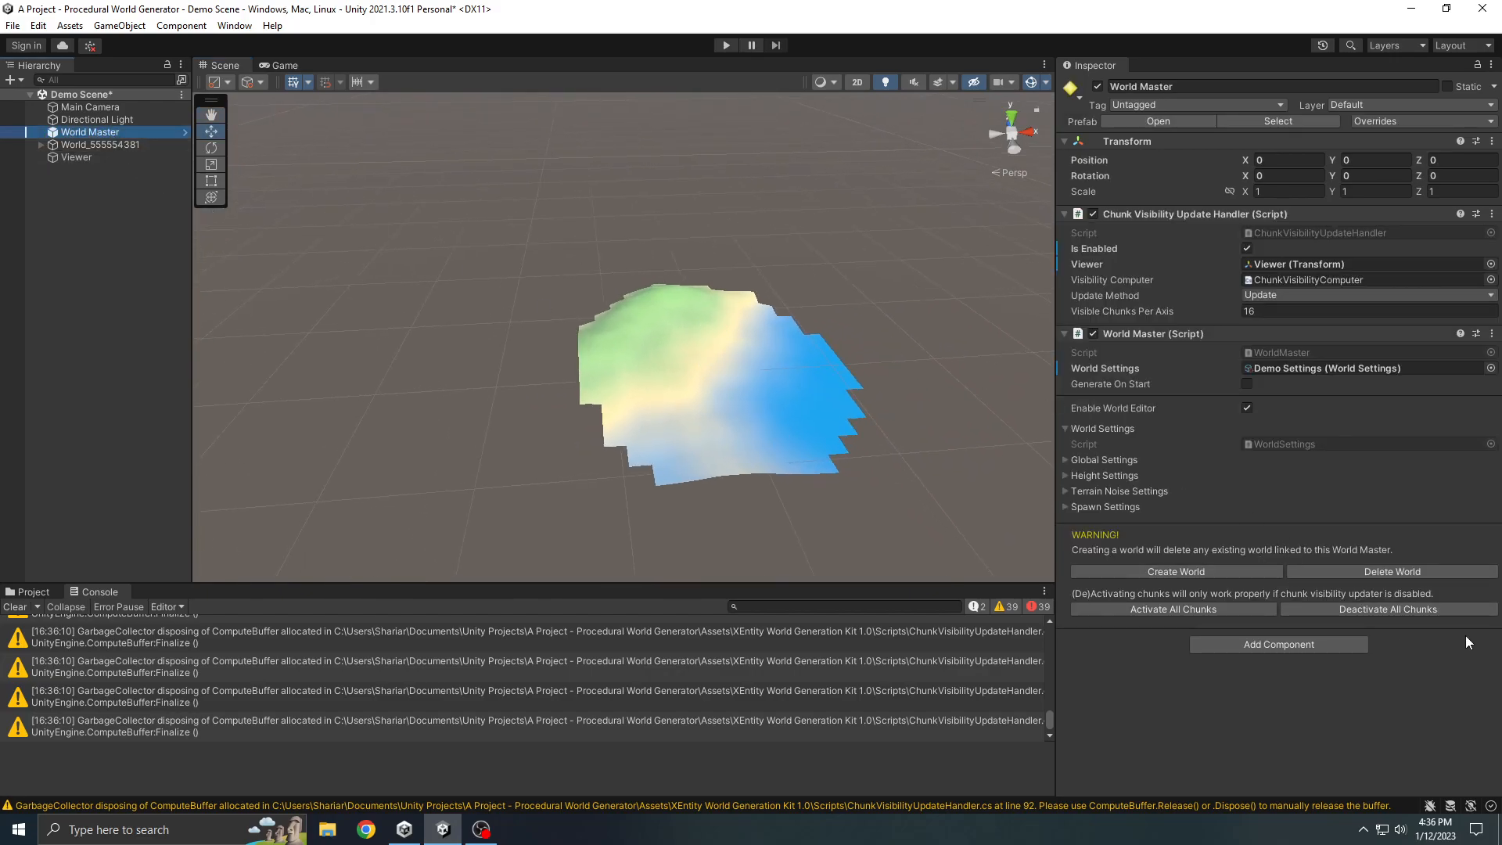
middle_drag(598, 435, 639, 431)
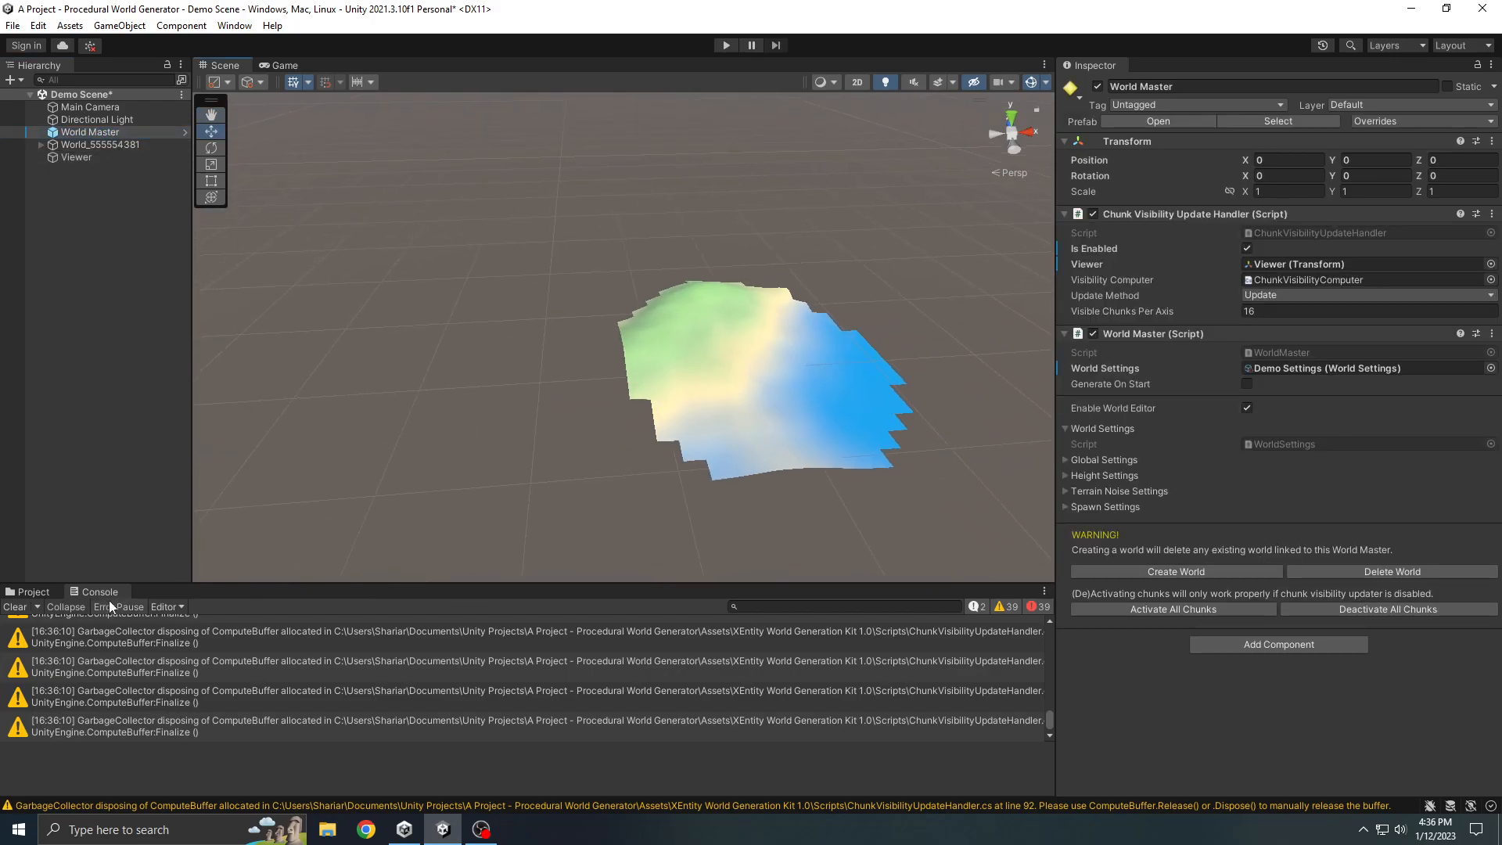
click(14, 607)
middle_drag(923, 364, 694, 381)
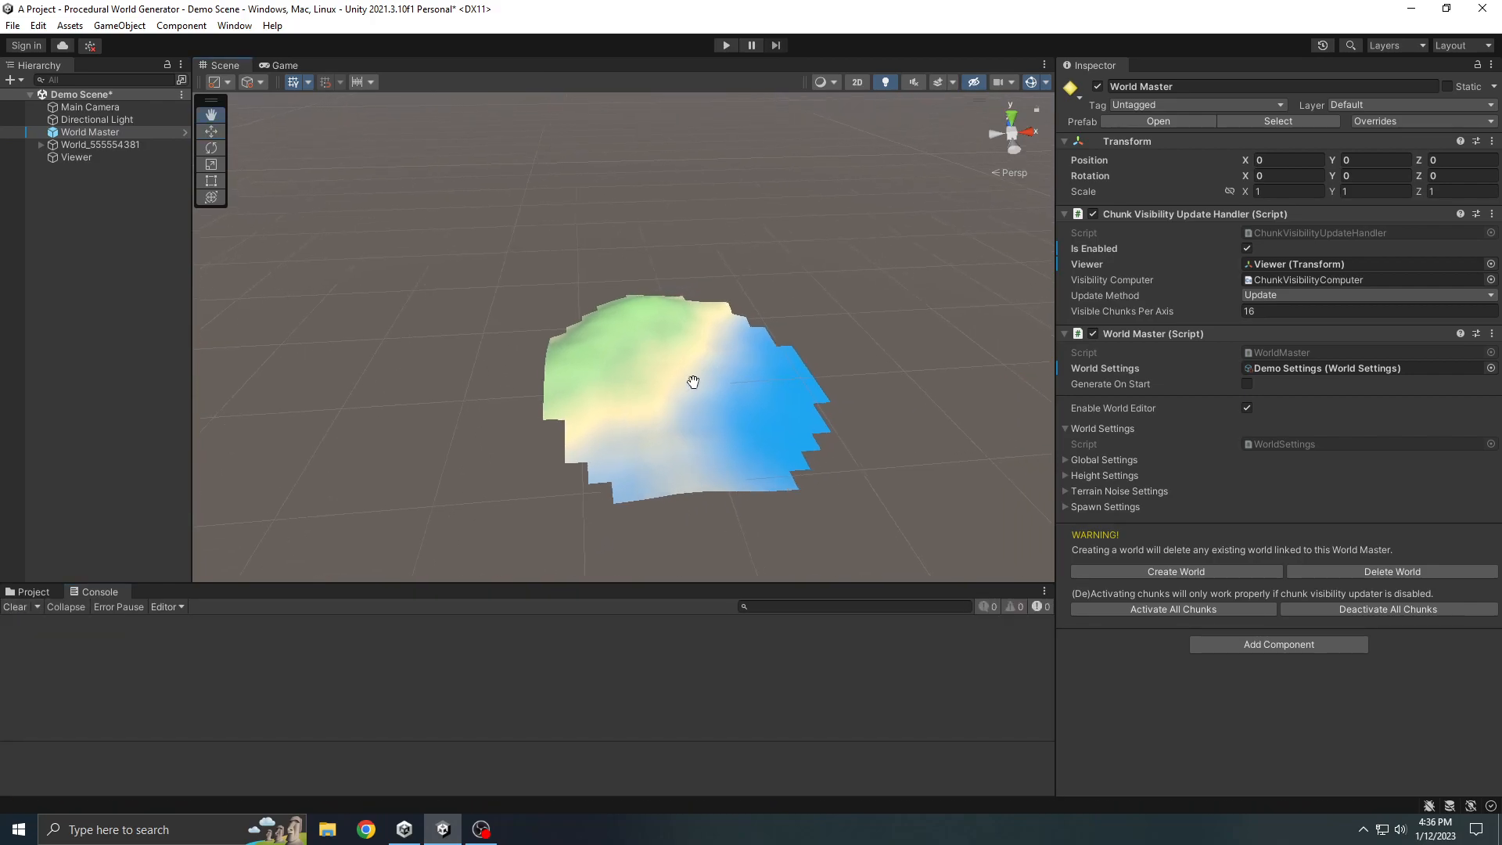
click(1292, 294)
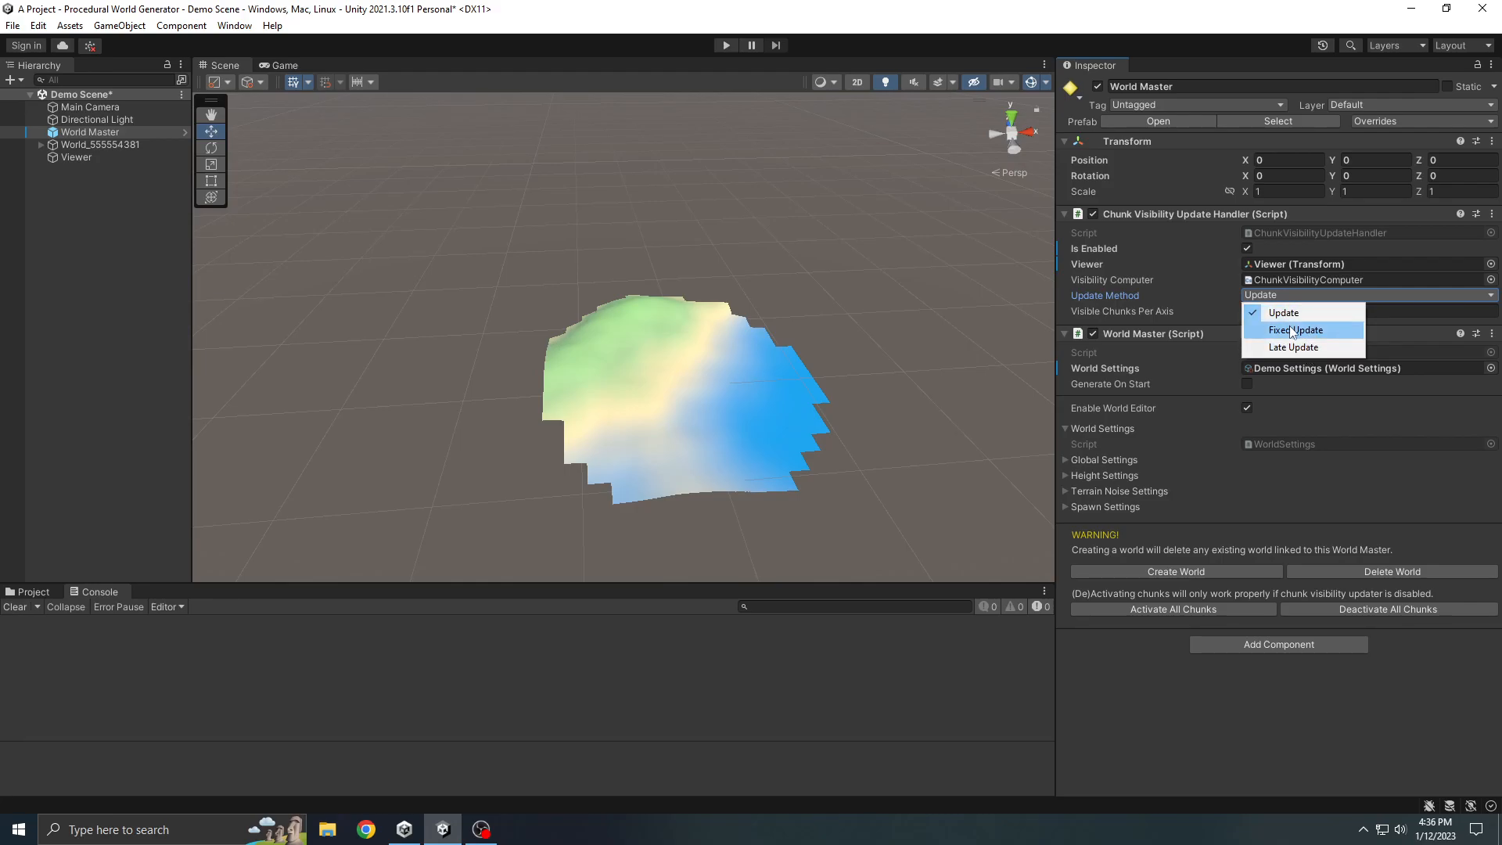
click(1272, 730)
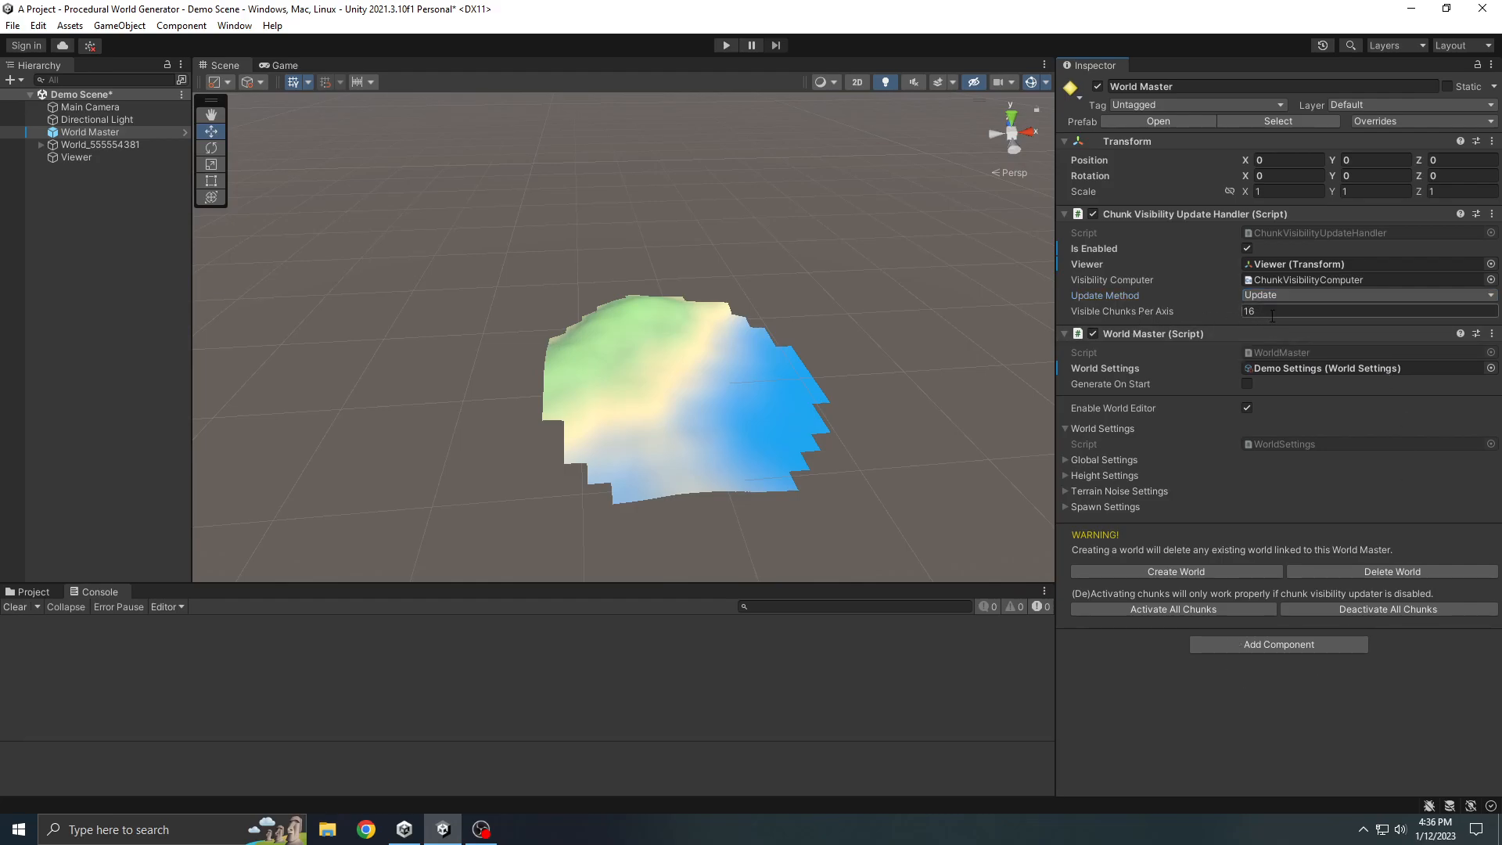
Step: Try 32 as World Master's Visible Chunks Per Axis, then restore the value to 16
mouse_move(1127, 313)
click(1283, 311)
text(32)
key(Return)
key(Return)
click(1440, 504)
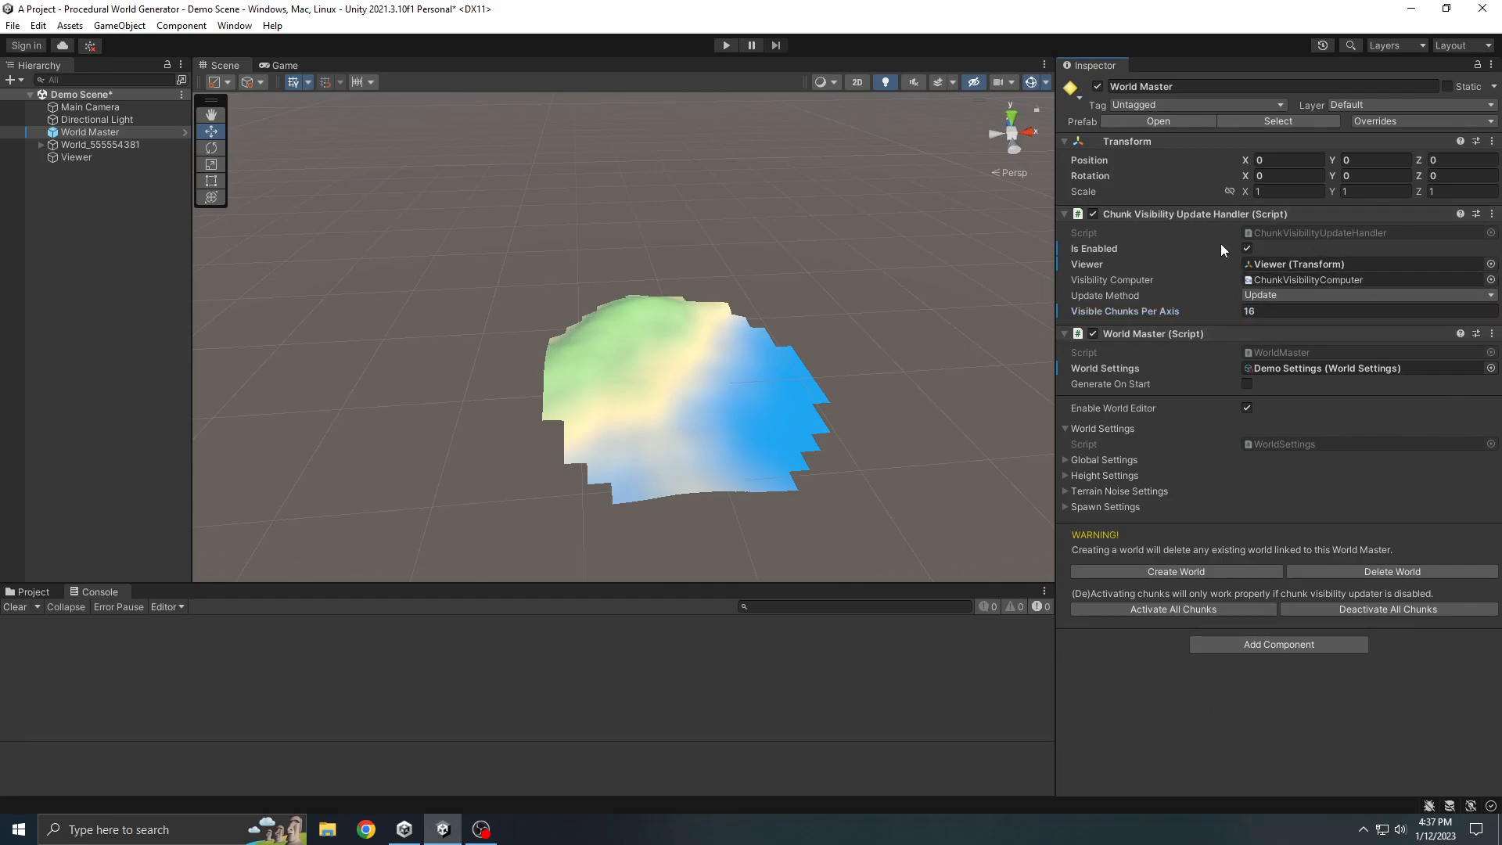
click(1280, 295)
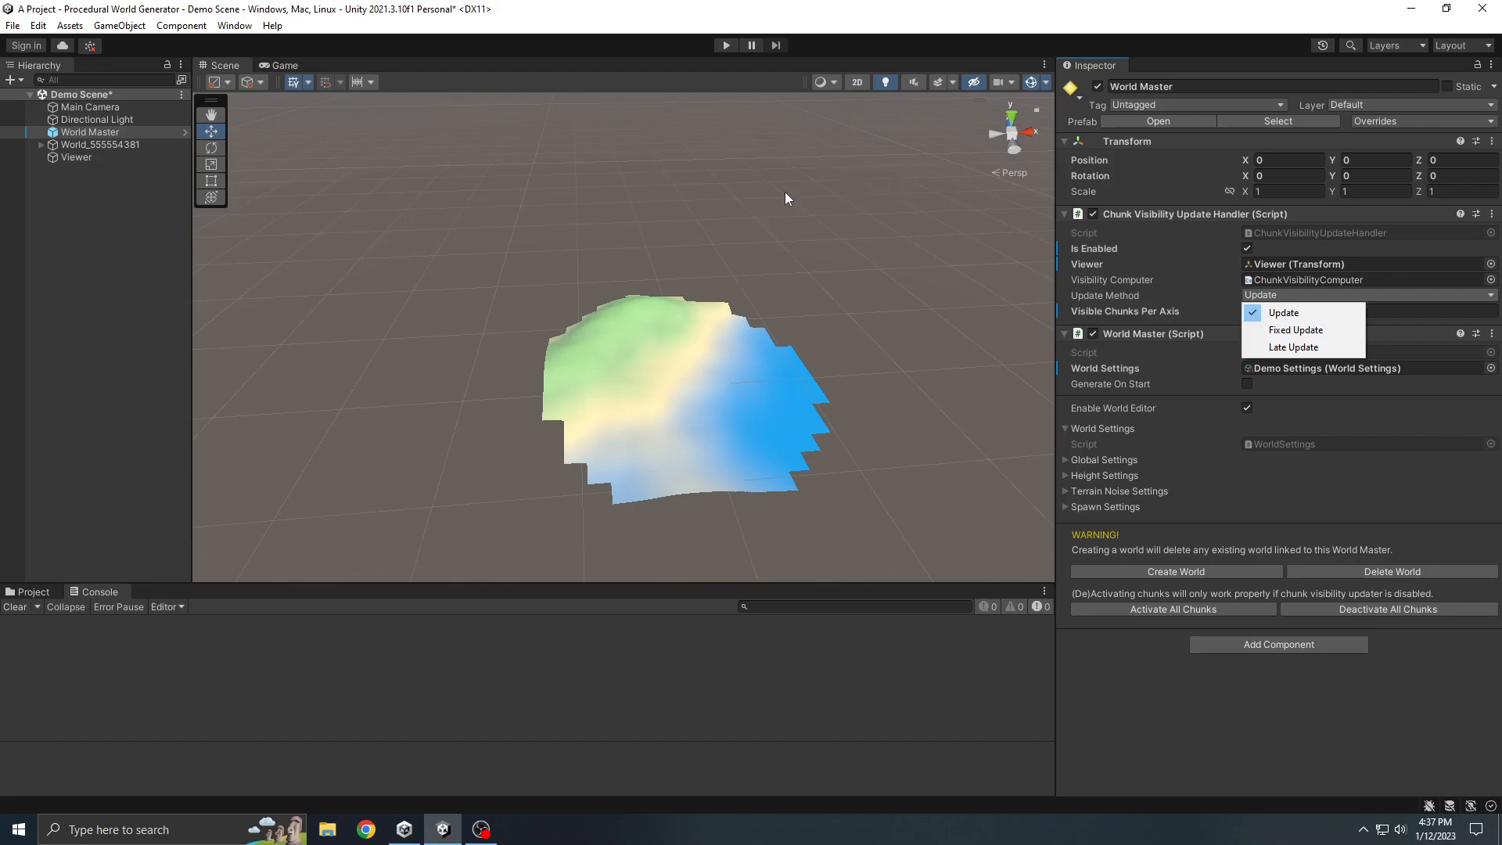
click(1134, 736)
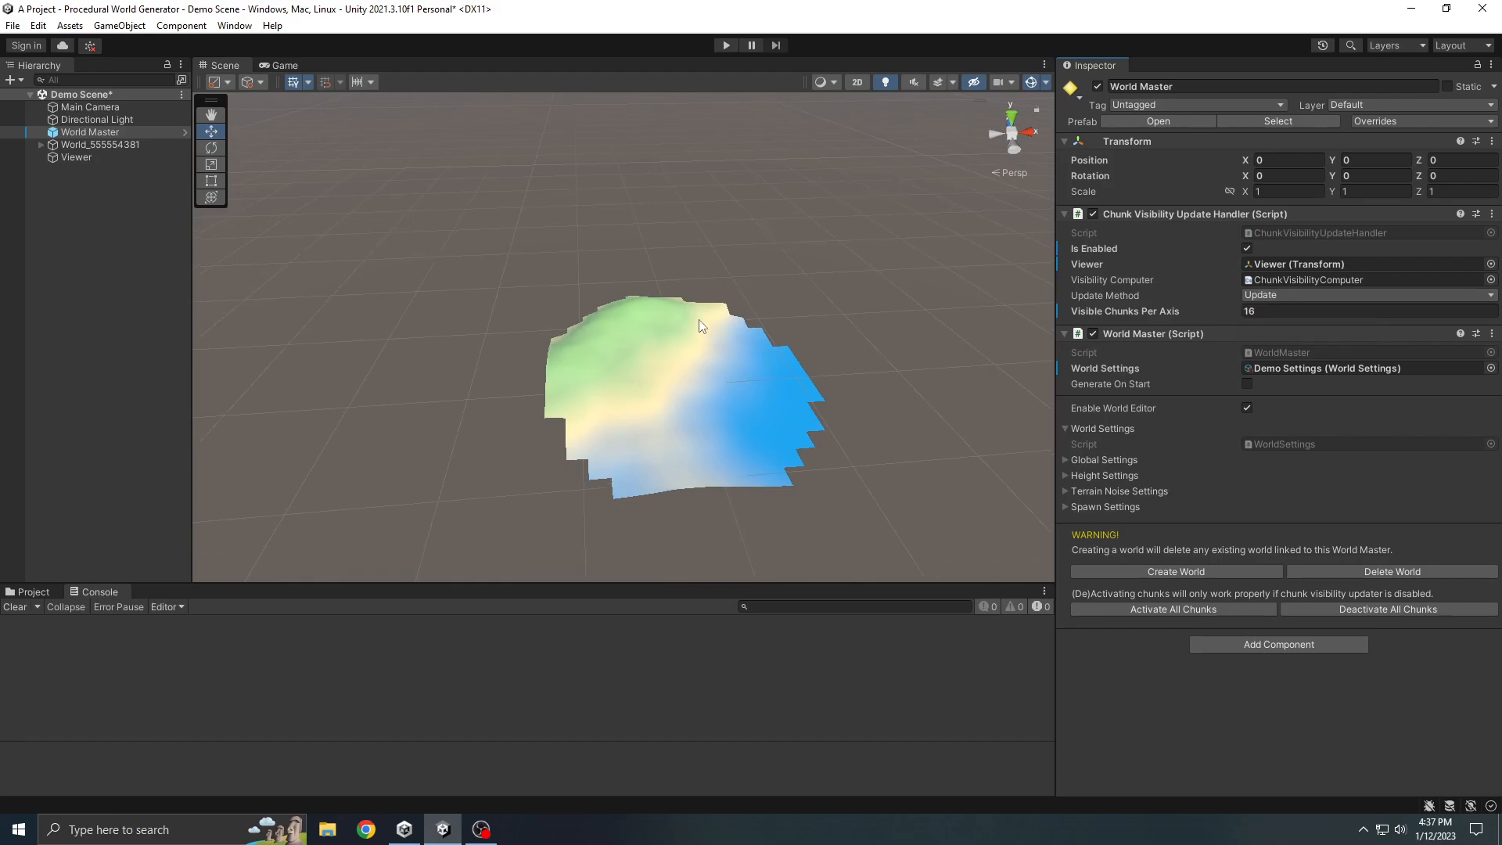
Step: Move the Viewer cube across the XZ plane to about X 173, Z 201 and reselect World Master
click(78, 158)
drag(710, 383, 659, 391)
click(110, 133)
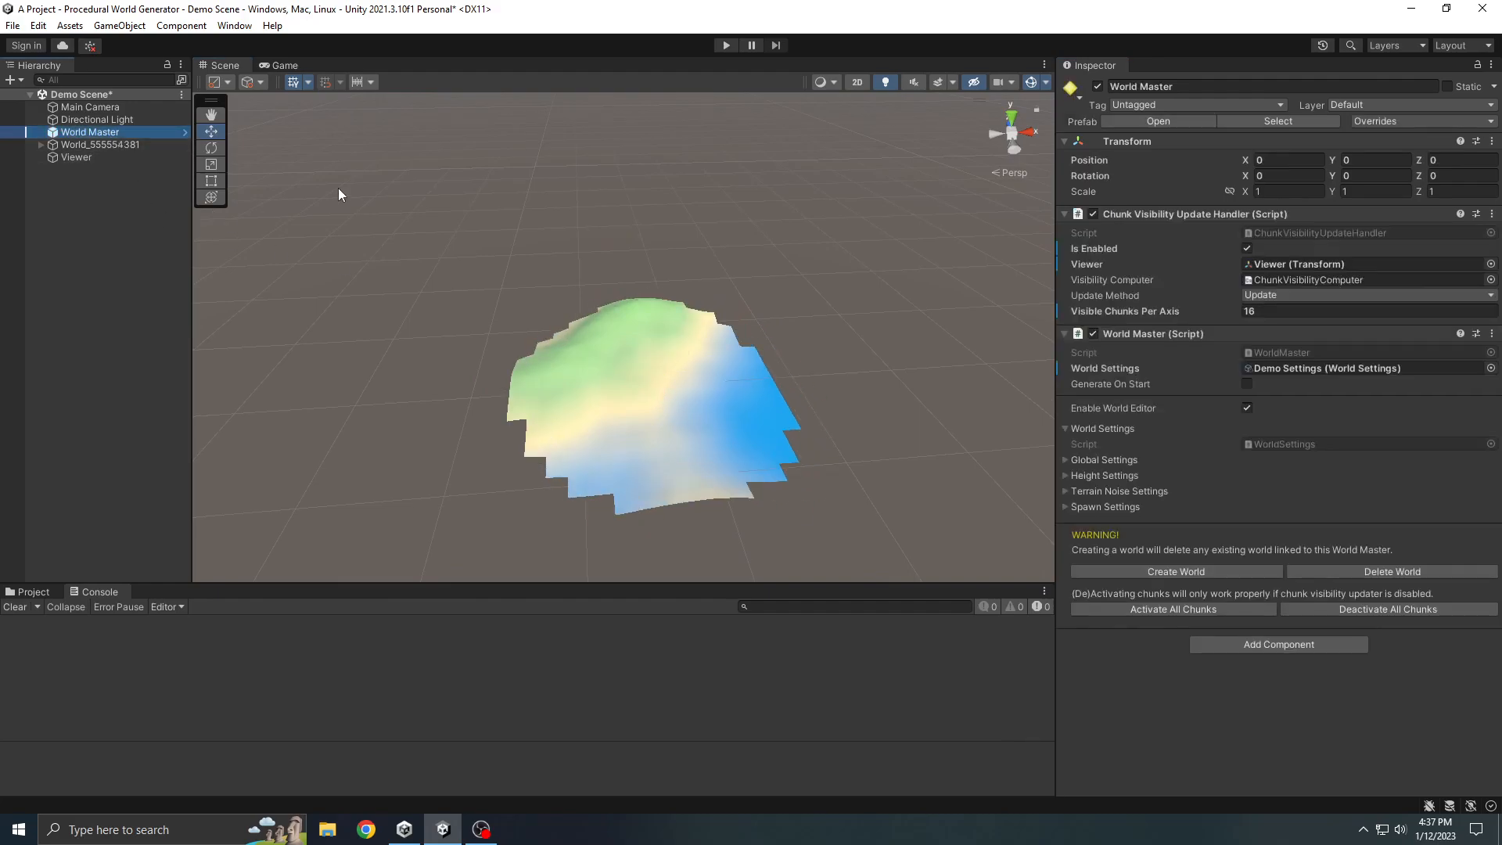
Step: Switch the chunk visibility Update Method to Fixed Update and set it back to Update
click(1288, 295)
click(1296, 329)
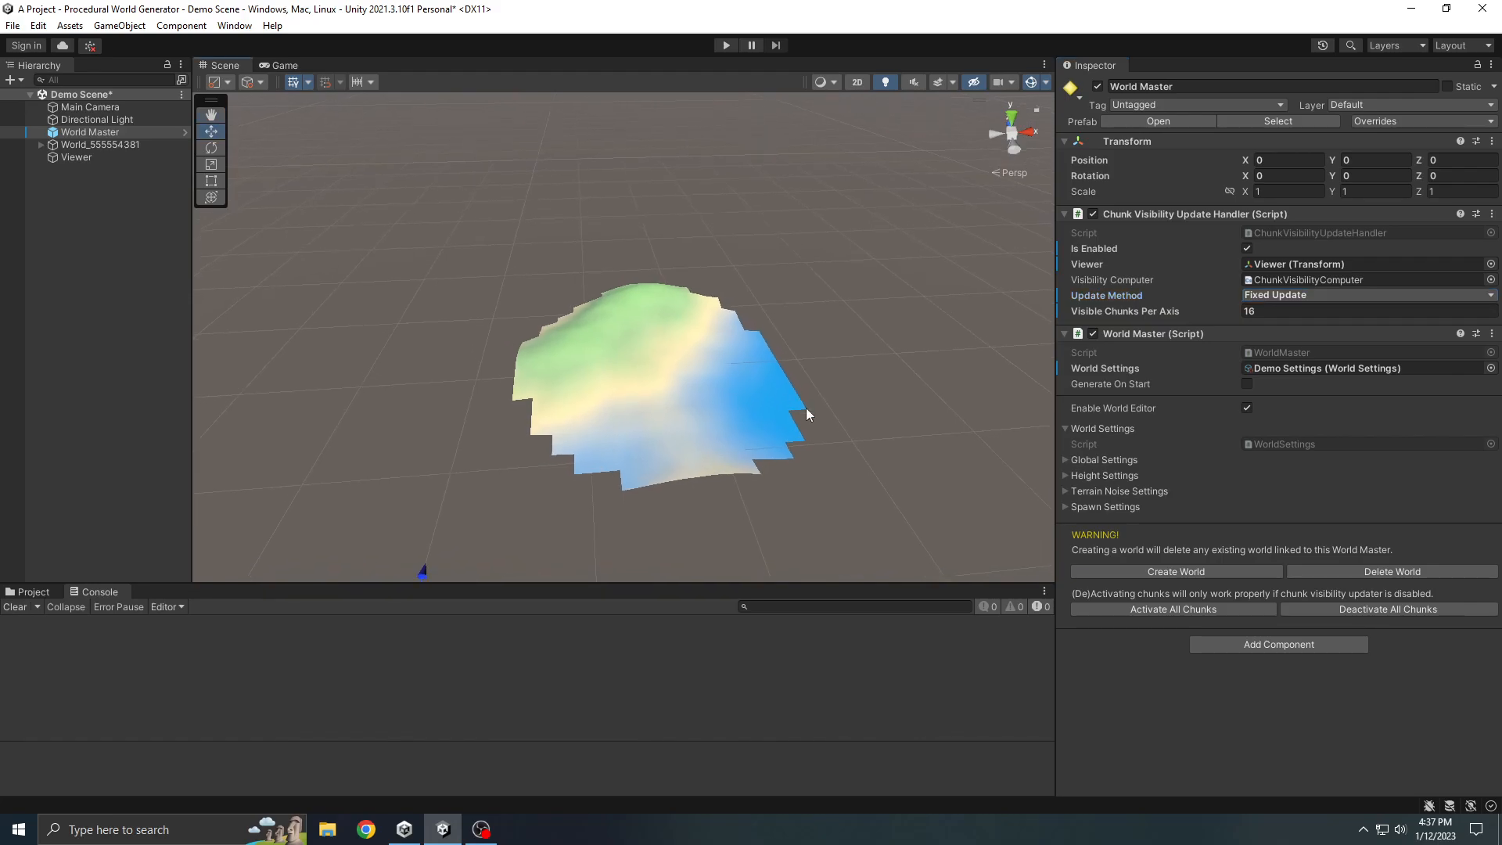
click(1321, 295)
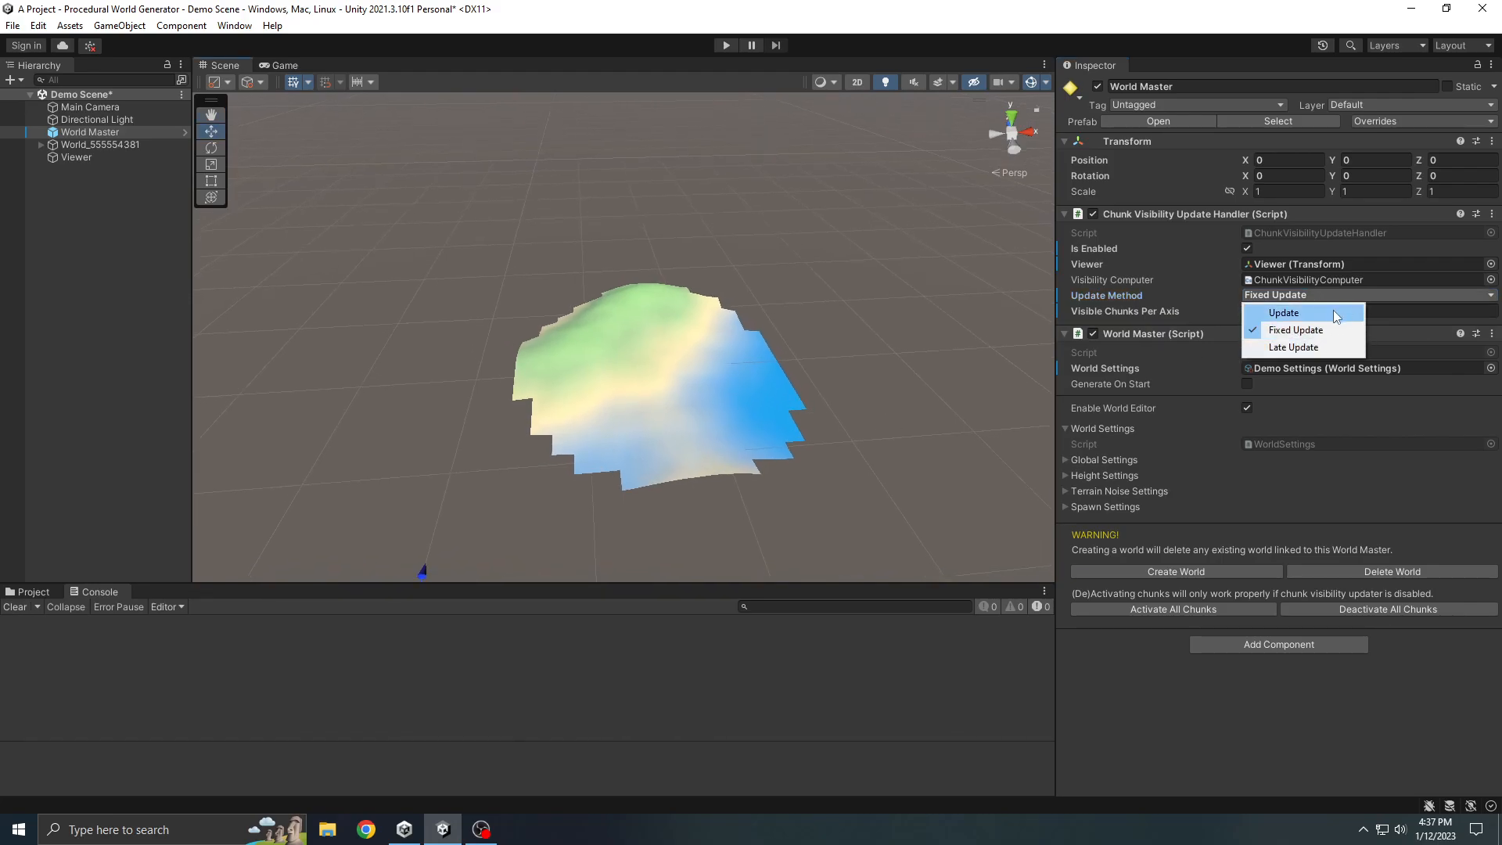
click(1291, 312)
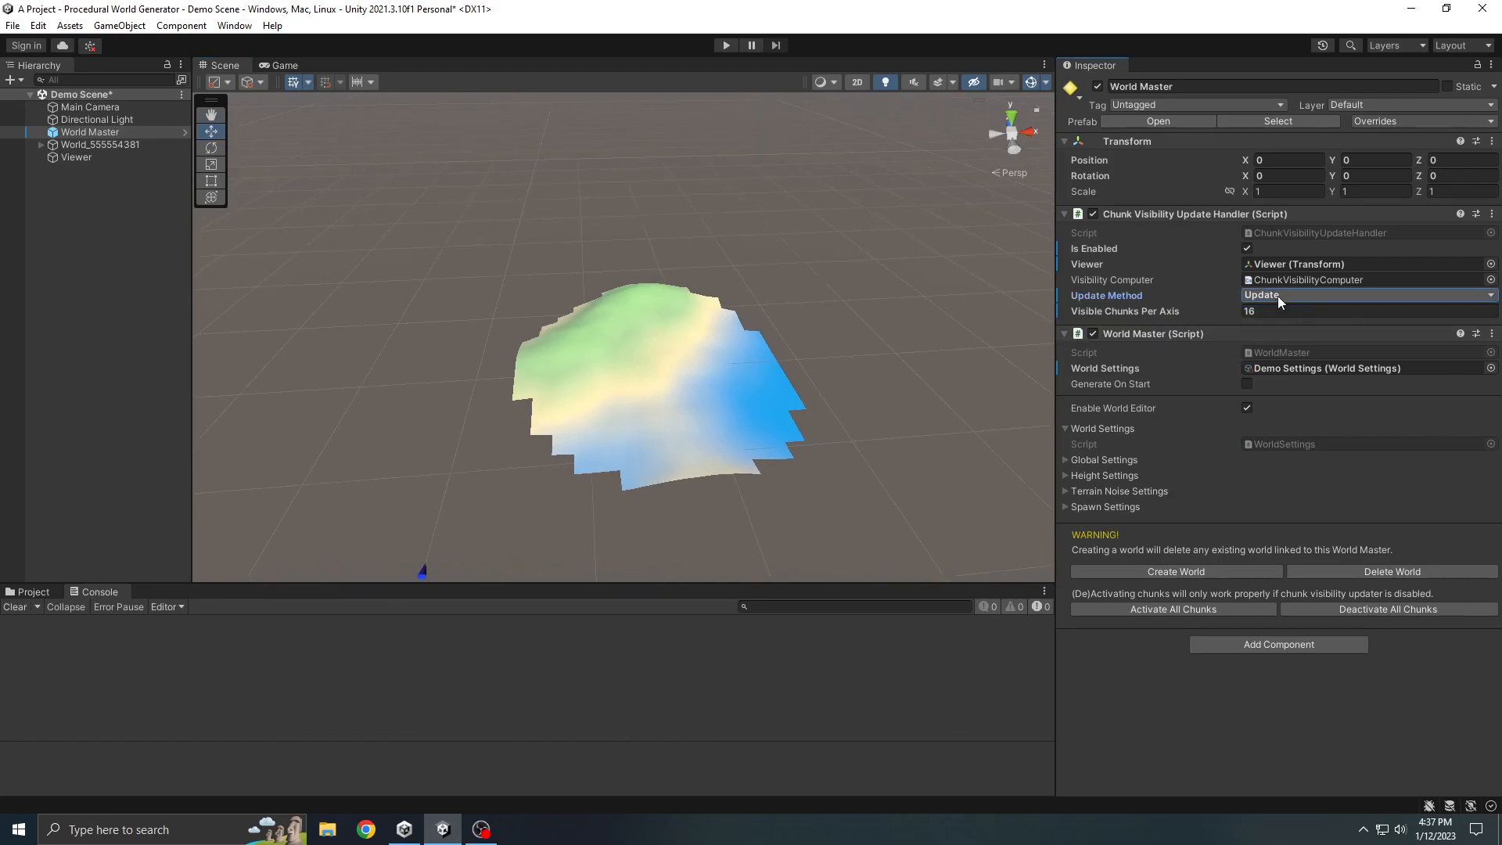
click(1278, 297)
click(1172, 749)
Step: Delete the generated world linked to World Master
middle_drag(810, 382, 825, 344)
middle_drag(749, 284, 748, 269)
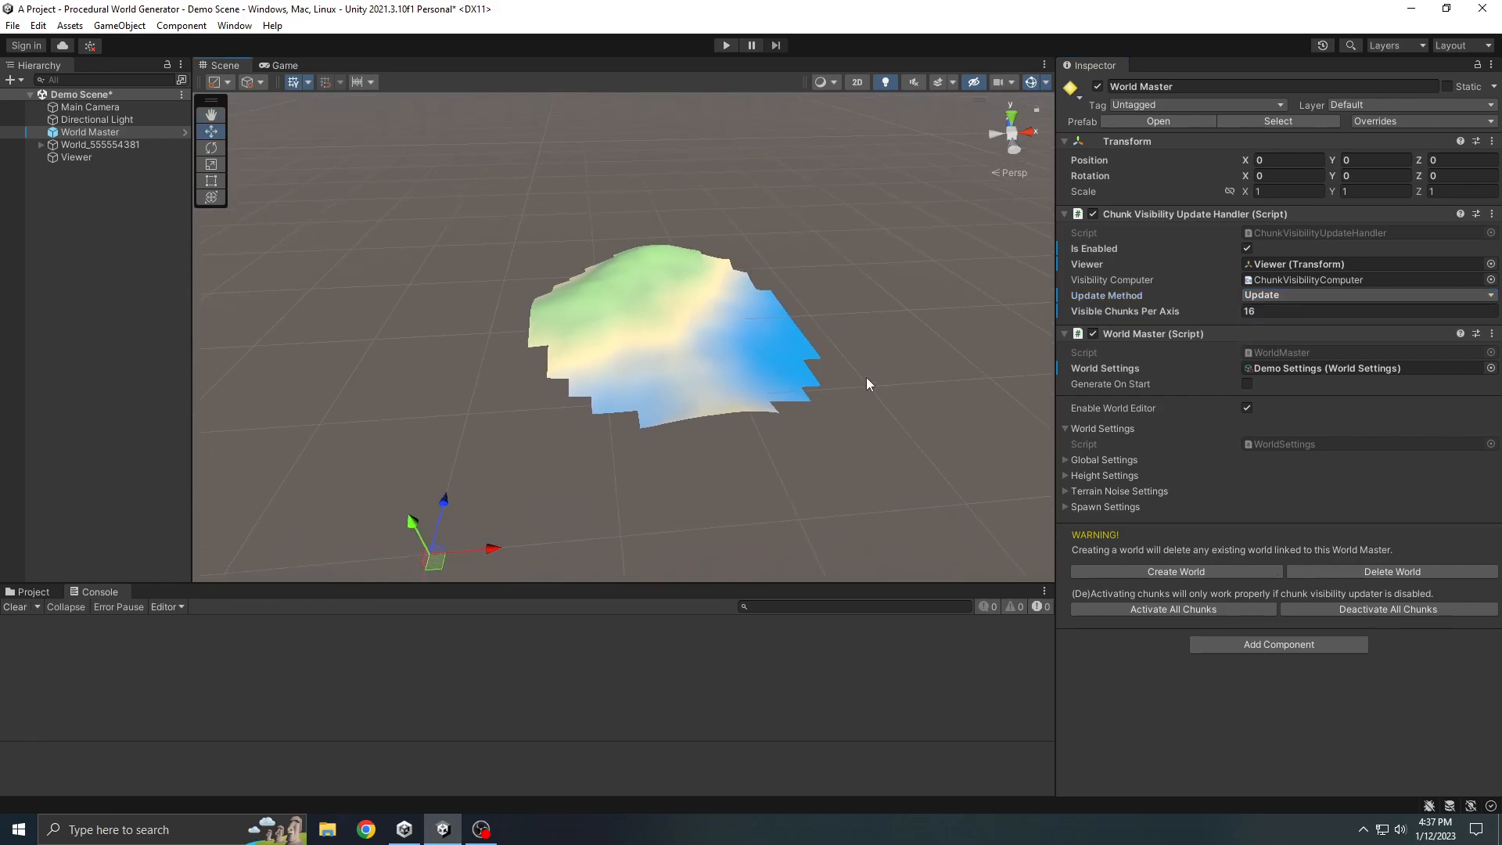
scroll(876, 380, up, 1)
click(1422, 576)
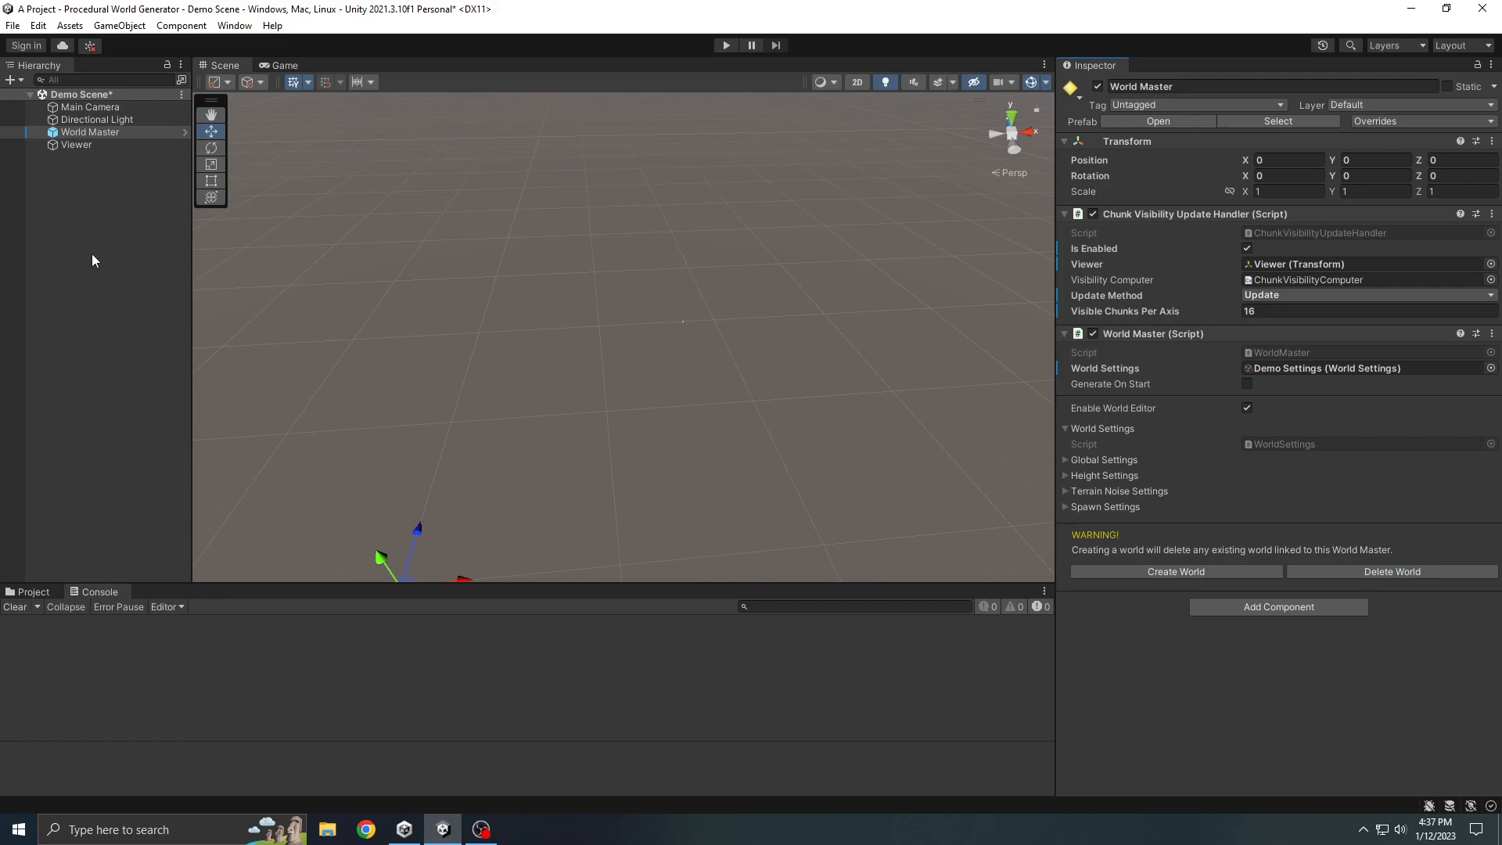
middle_drag(596, 288, 593, 264)
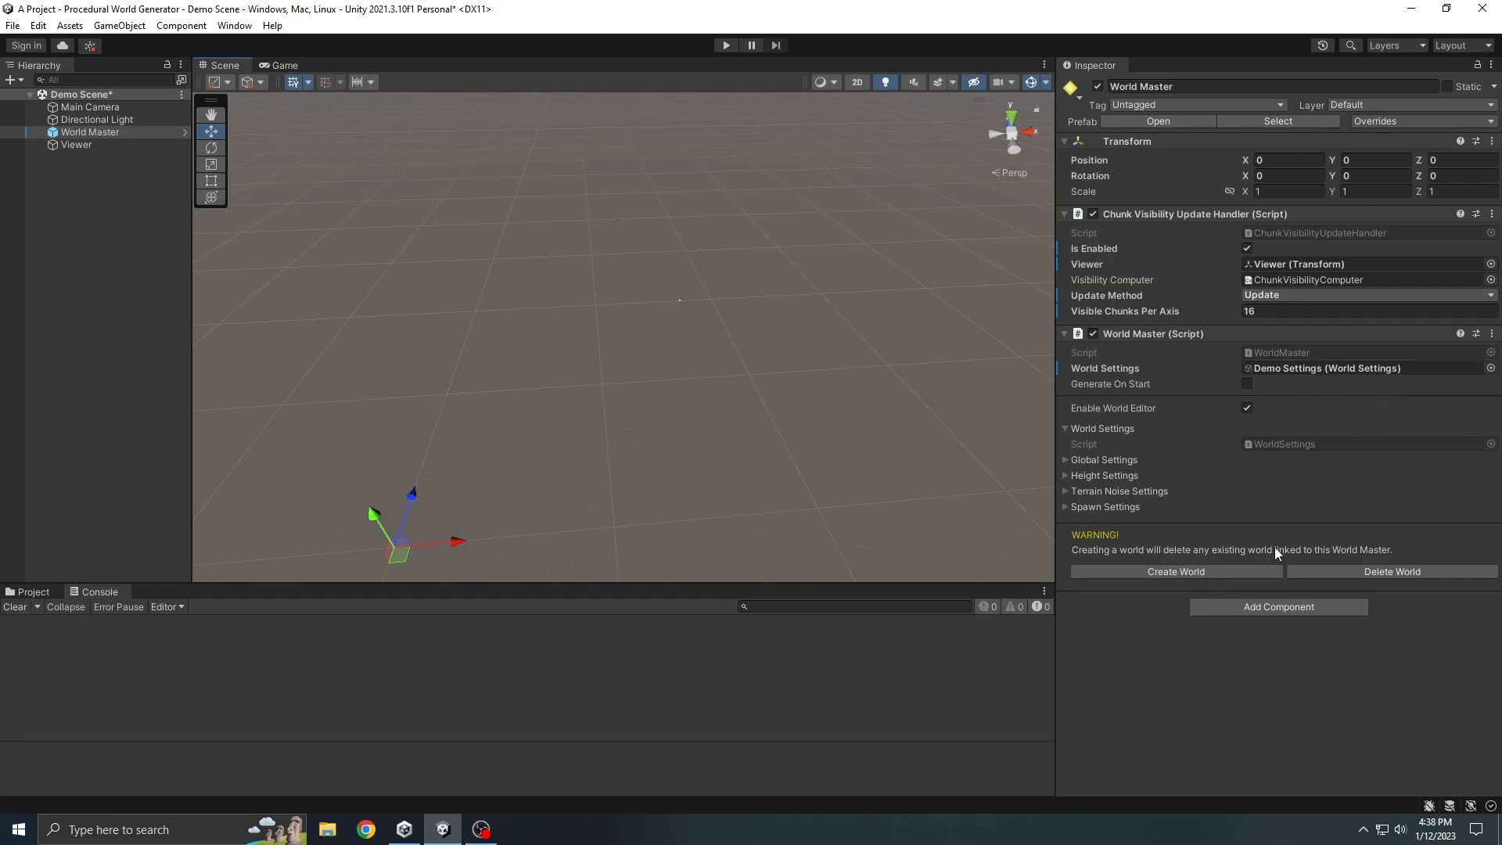
Step: Add an element to Objects To Spawn in World Master's Spawn Settings and assign the Spawn Object prefab to it
click(1091, 507)
middle_drag(822, 473, 850, 373)
click(1131, 571)
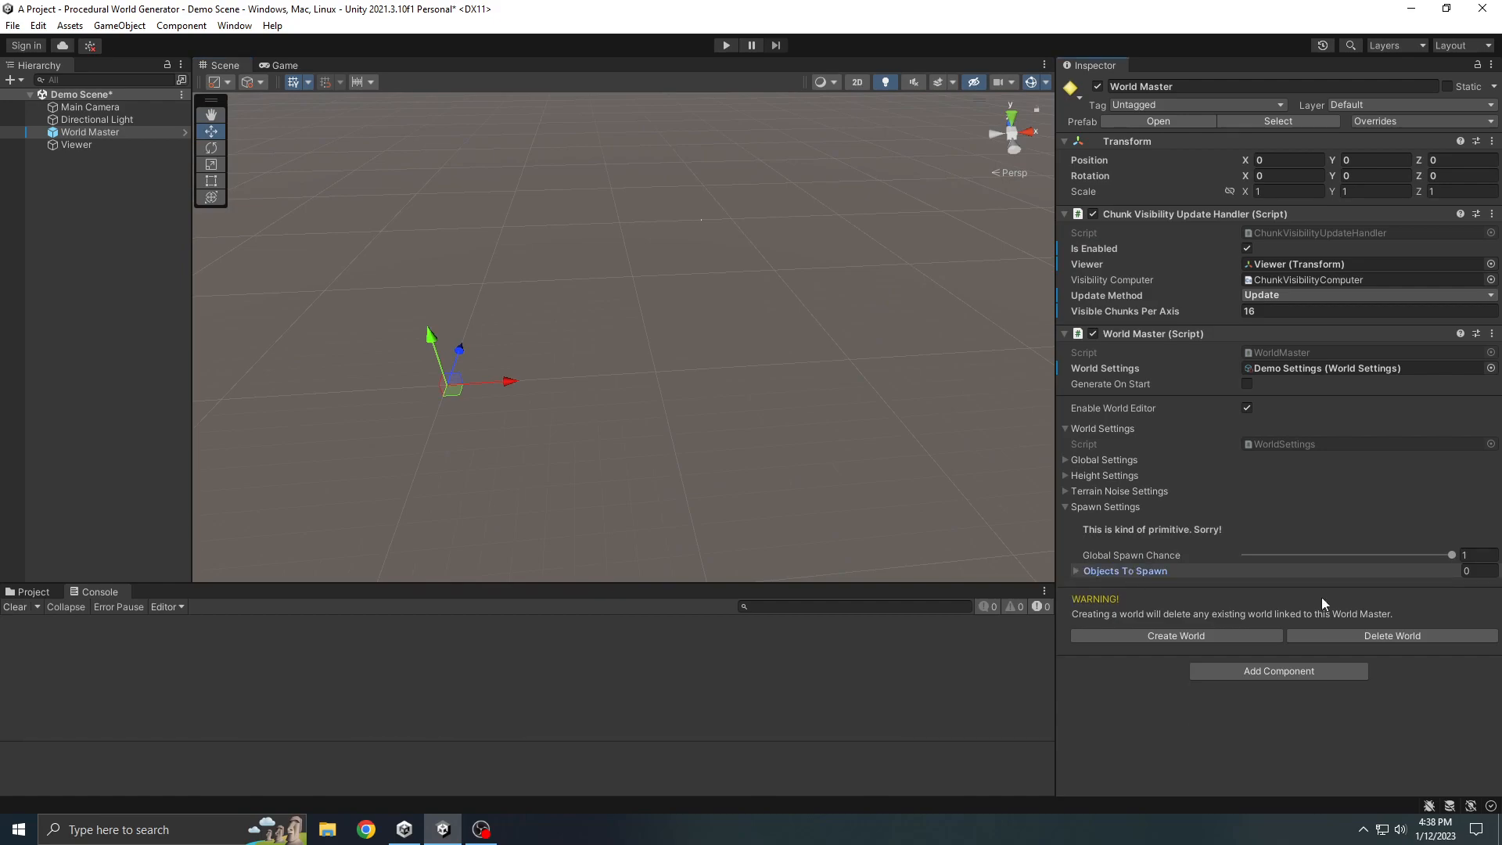
click(1321, 576)
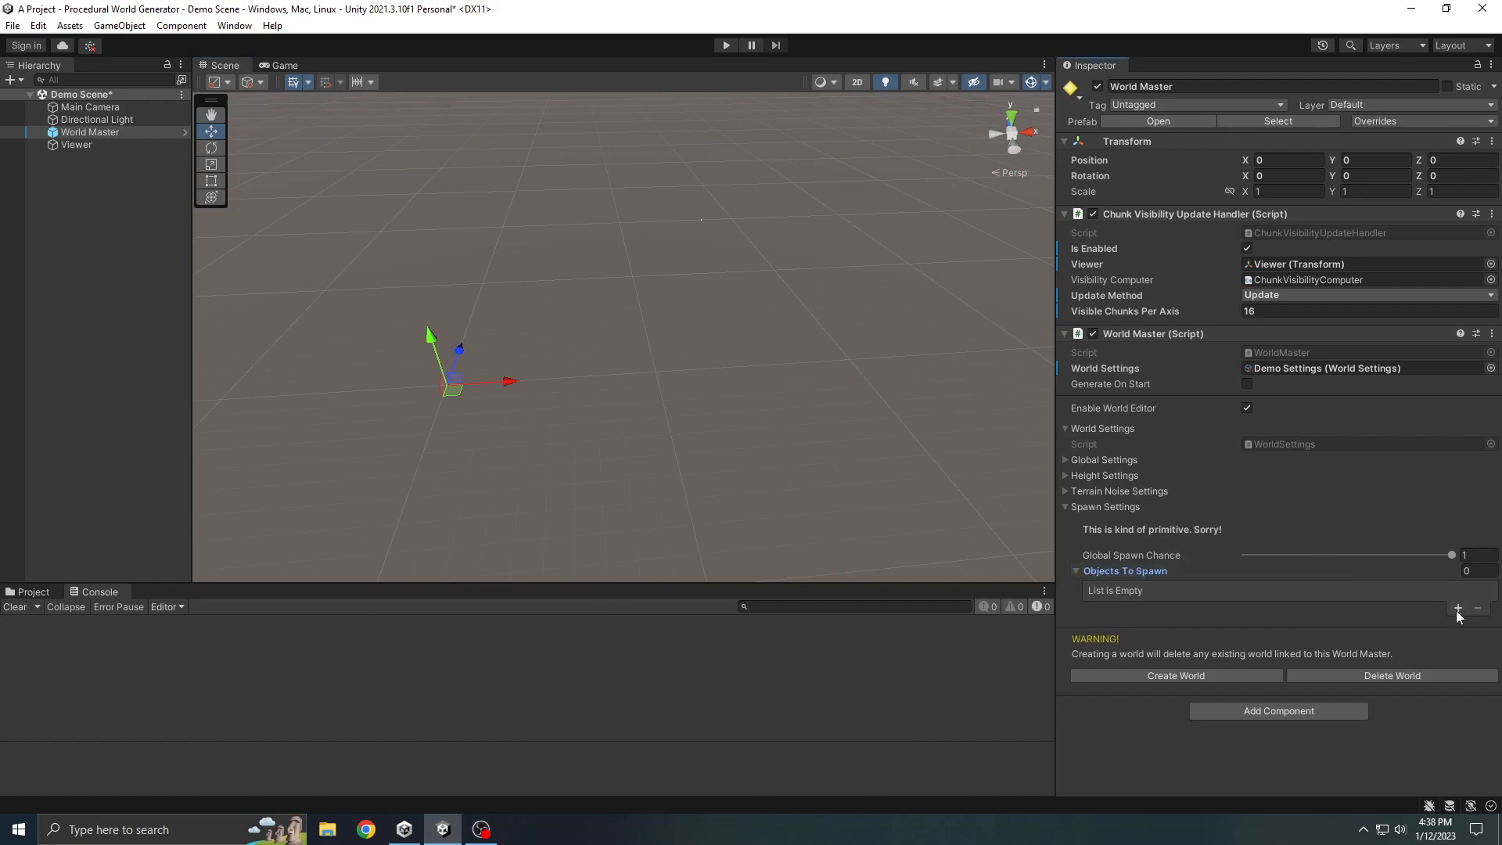
click(1457, 608)
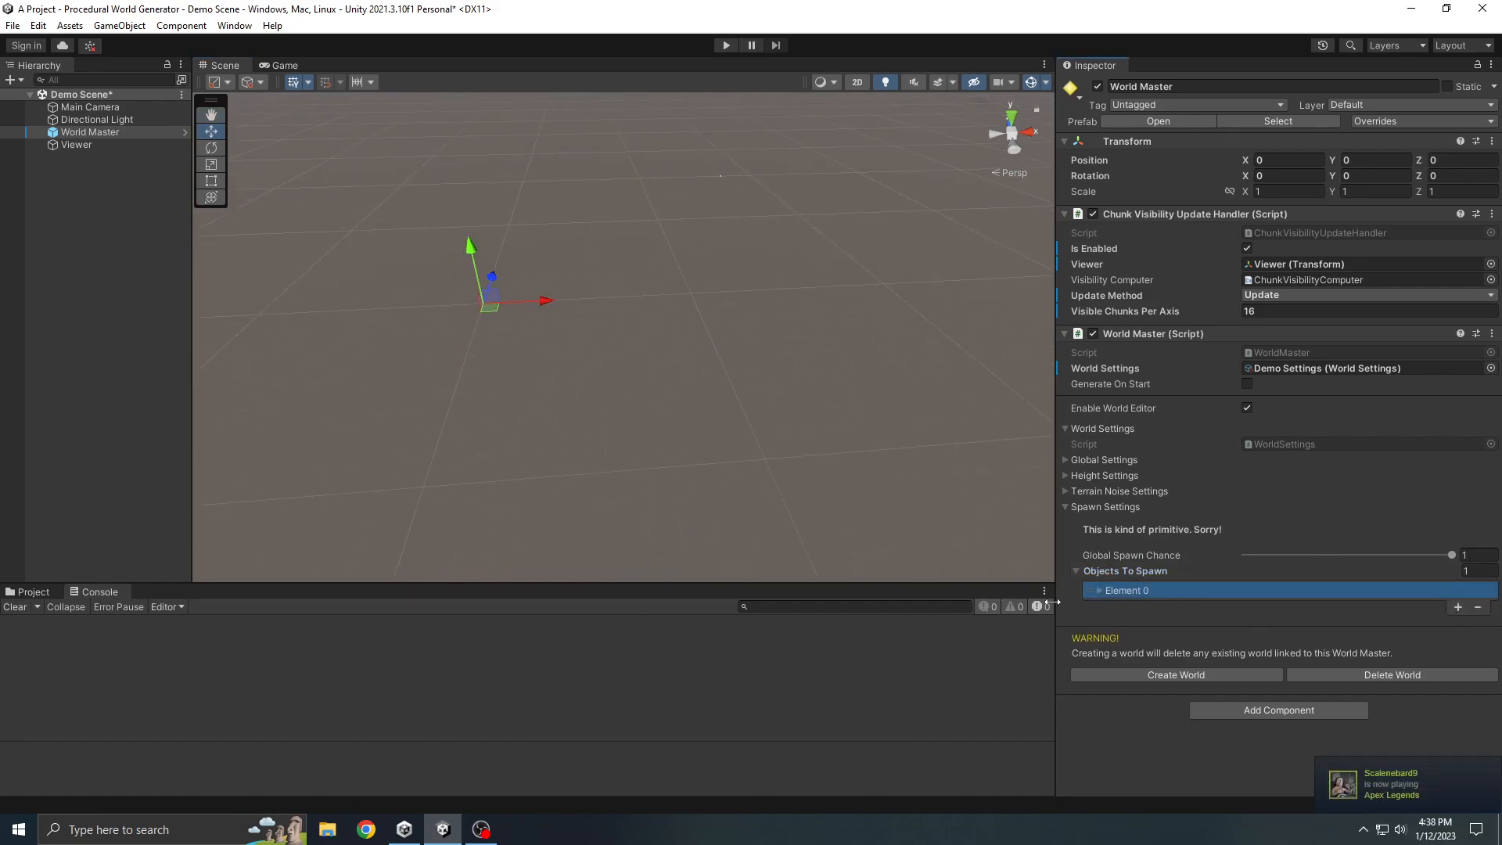
click(1100, 589)
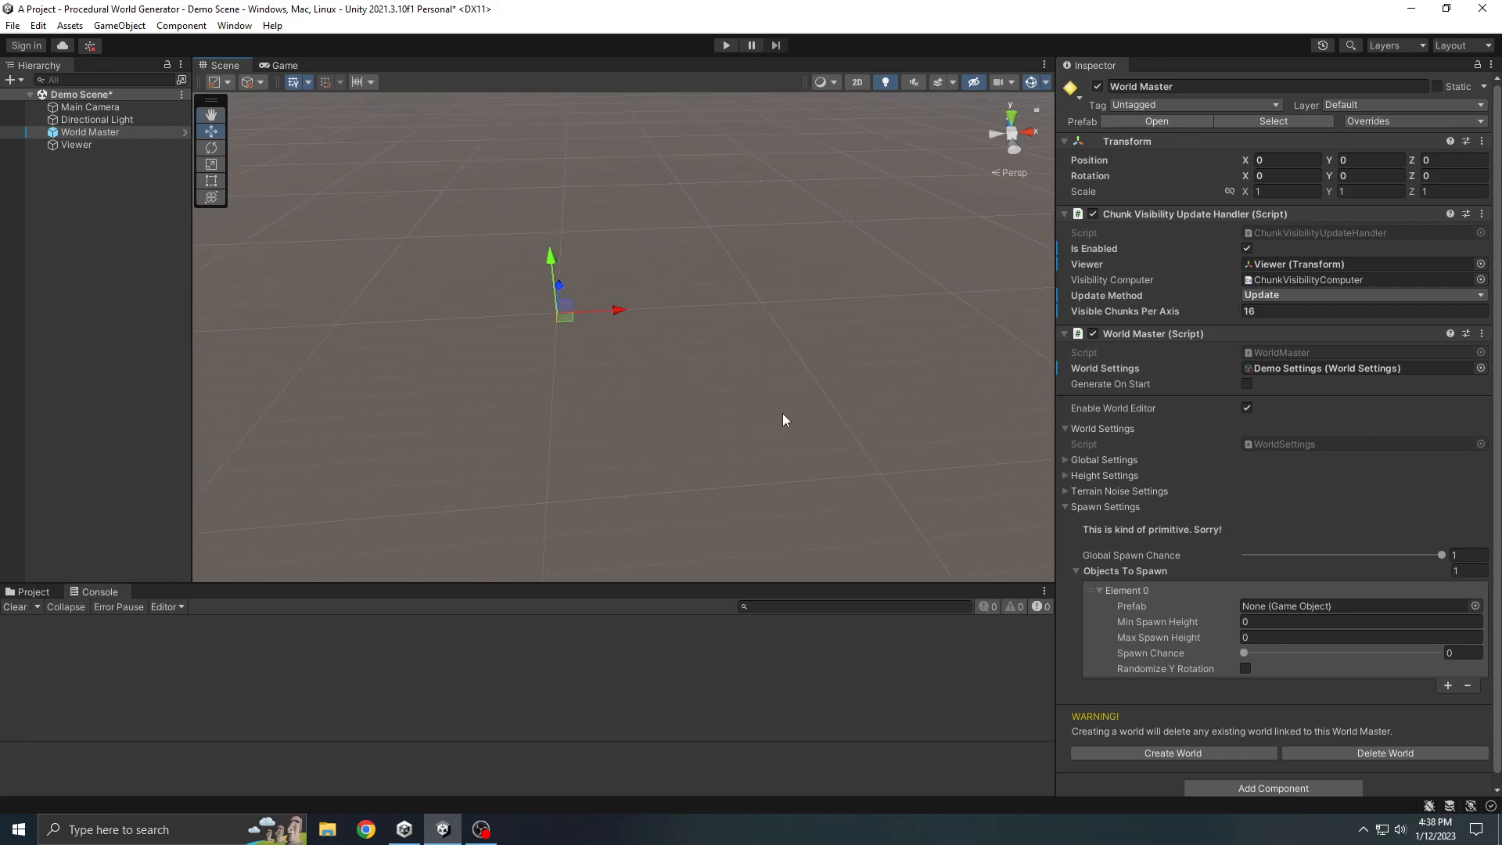
click(1475, 606)
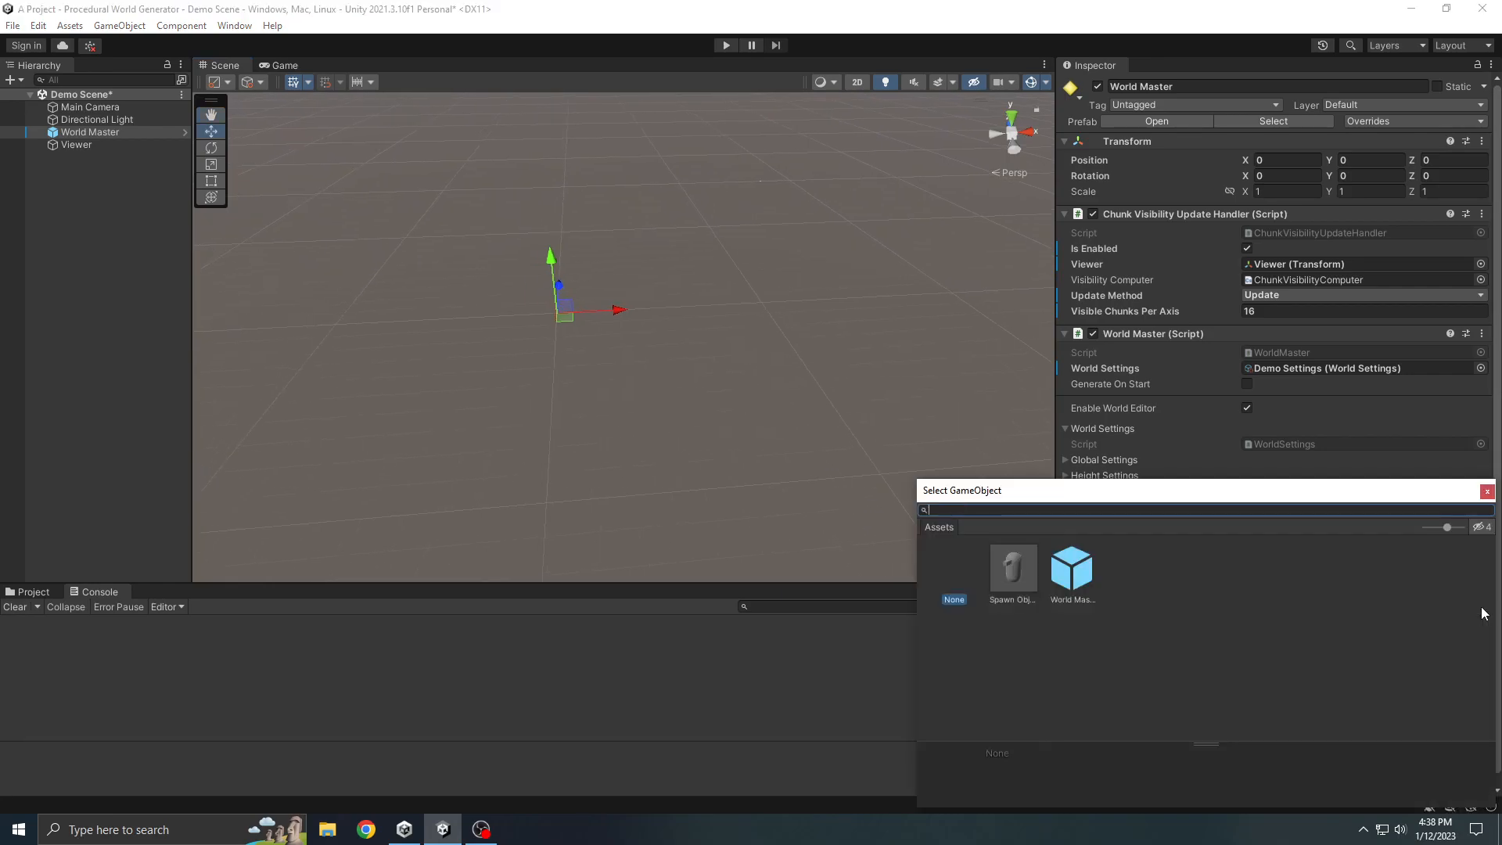
double_click(1012, 578)
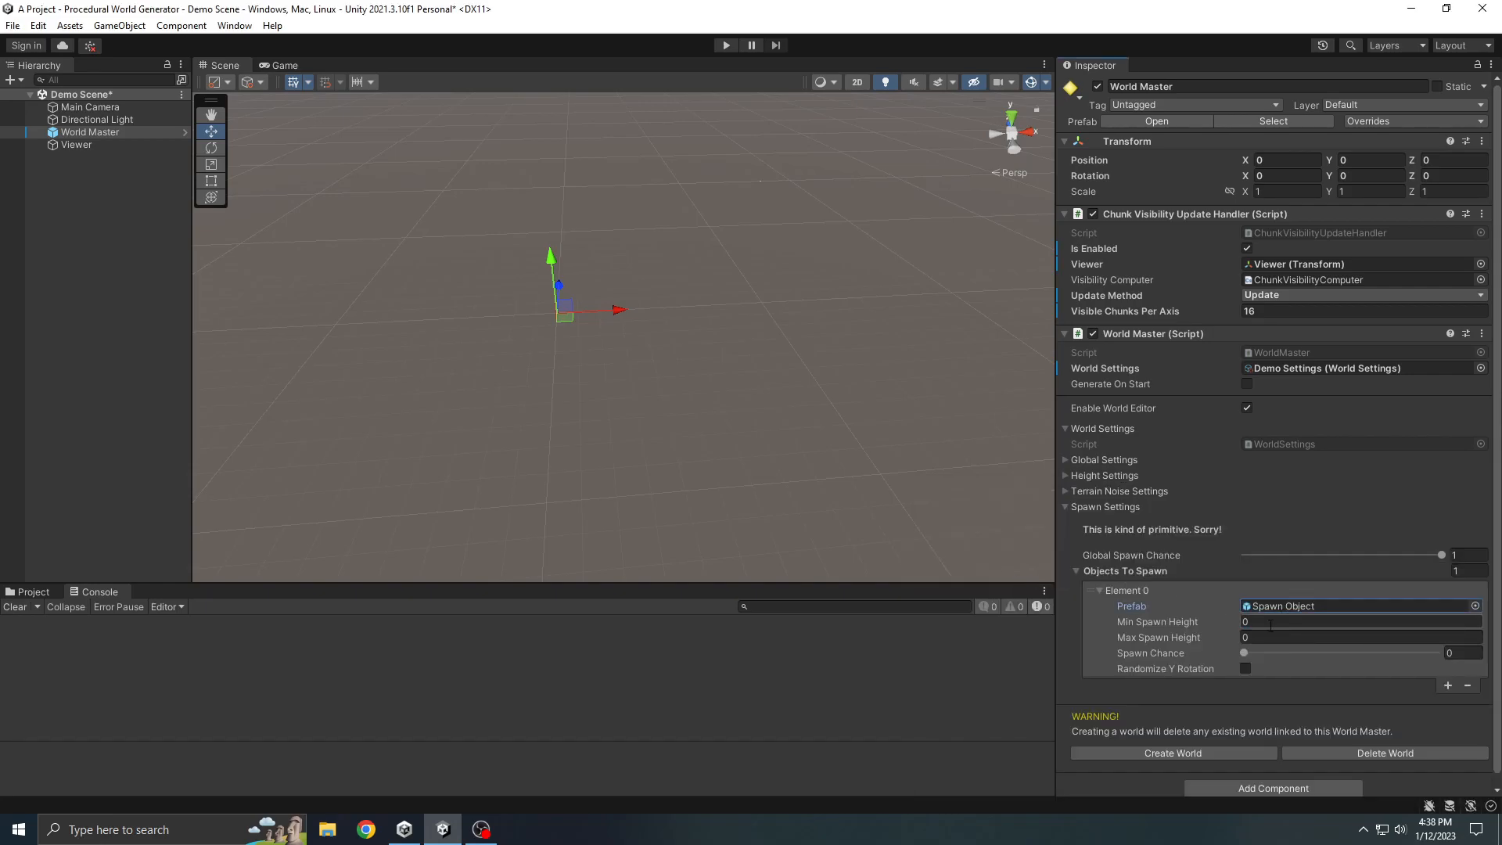
Step: Set Element 0's Min Spawn Height to 20 and Max Spawn Height to 35
click(1303, 626)
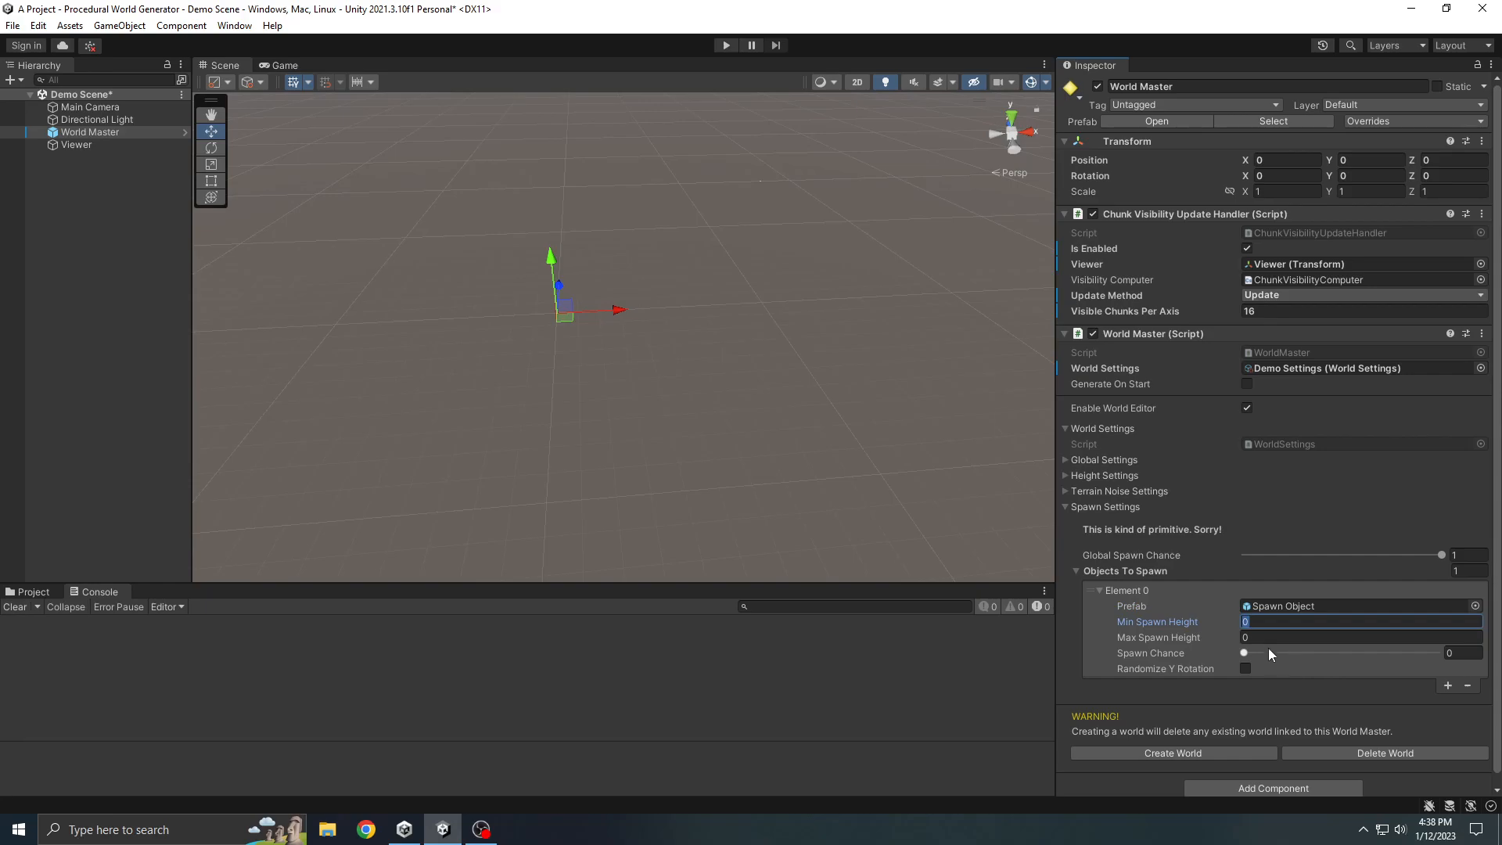
click(1102, 477)
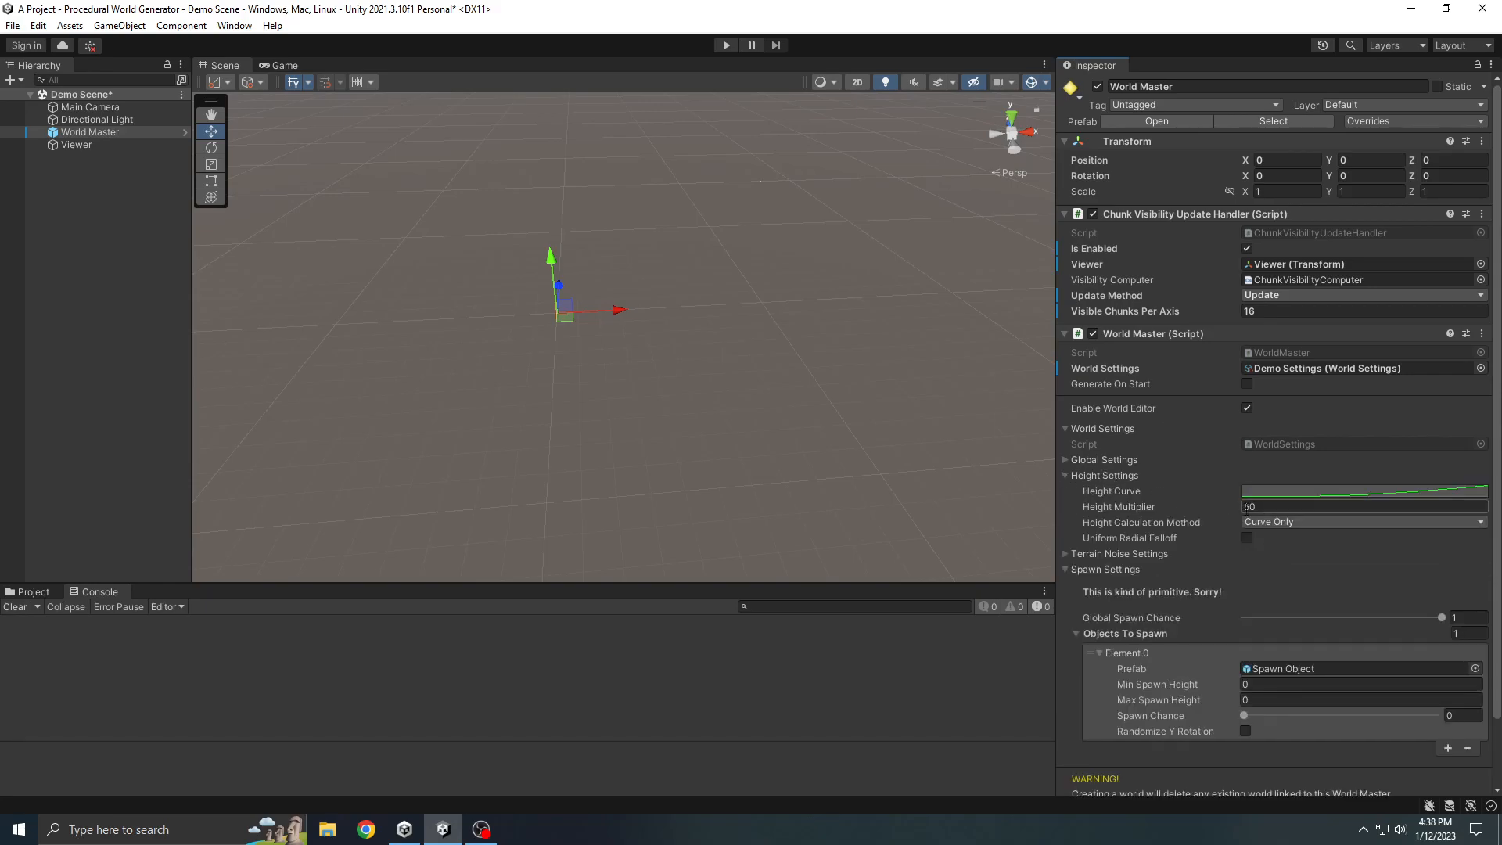
click(1111, 476)
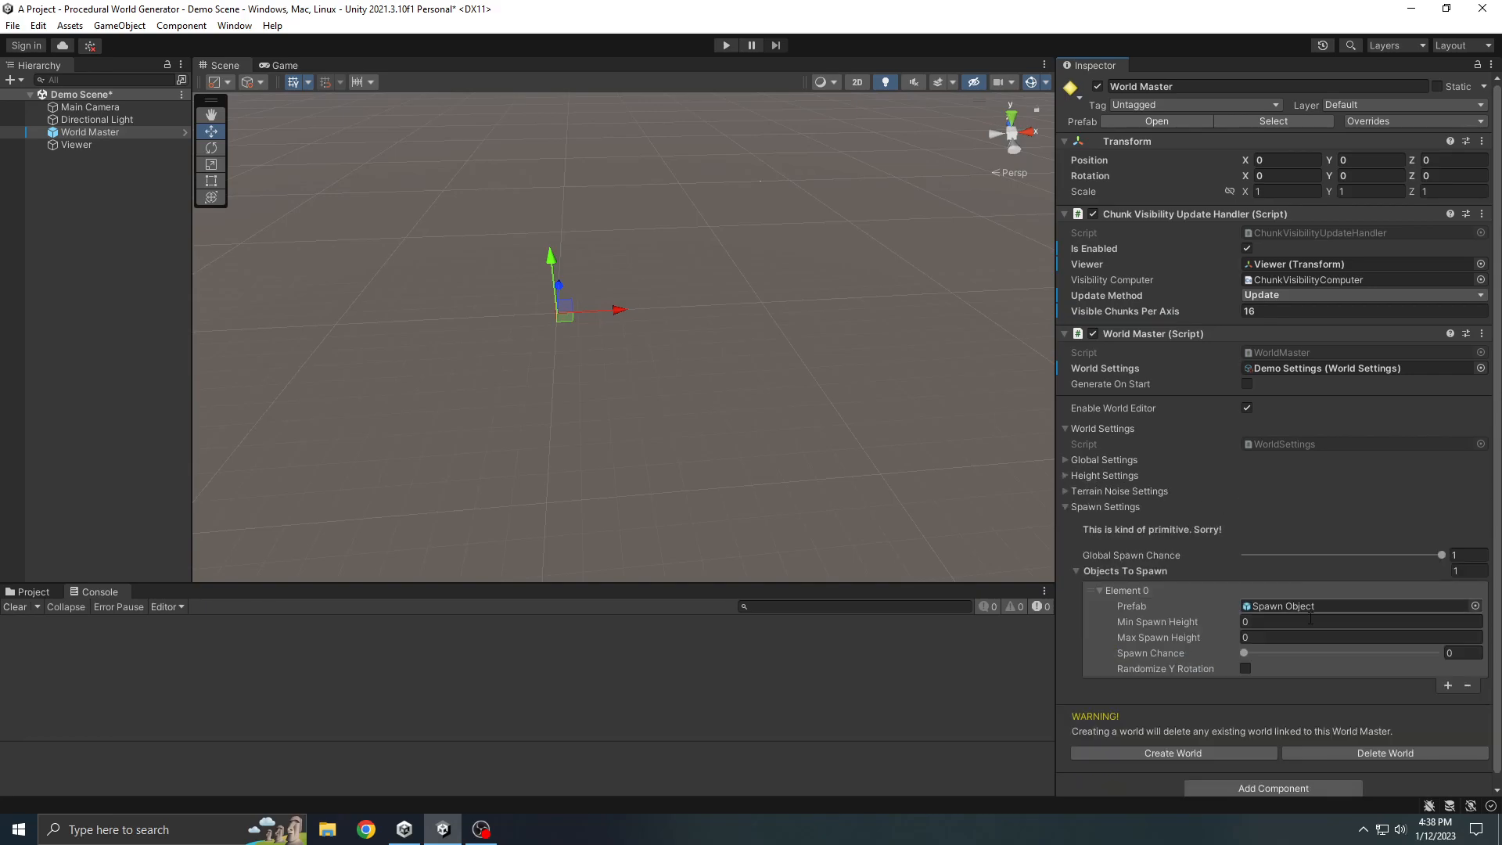
click(1269, 640)
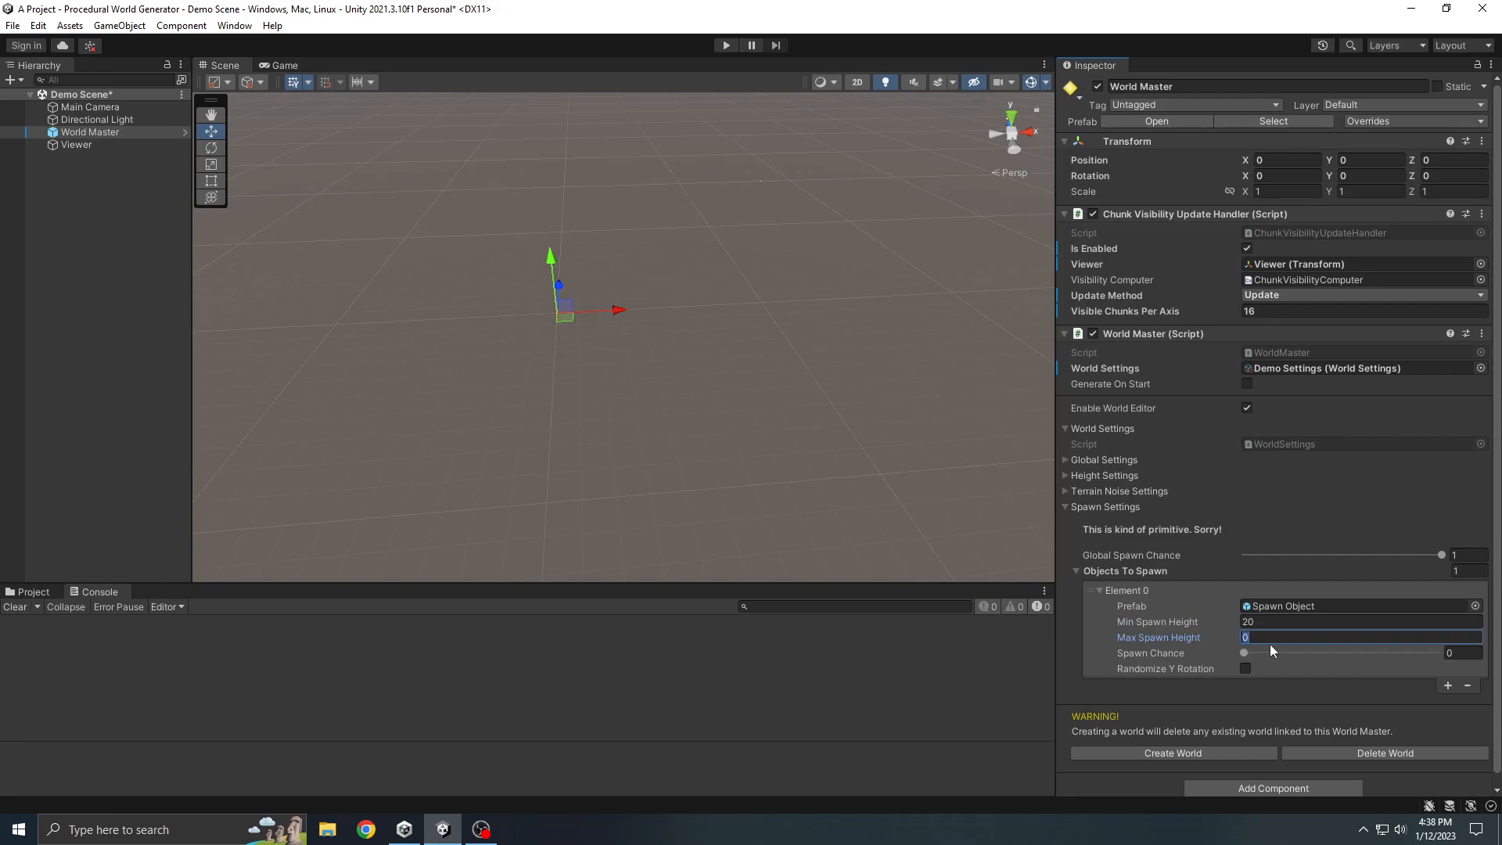
text(35)
Step: Set Element 0's Spawn Chance to 0.5, enable Randomize Y Rotation and collapse the element
drag(1246, 651, 1359, 653)
click(1477, 653)
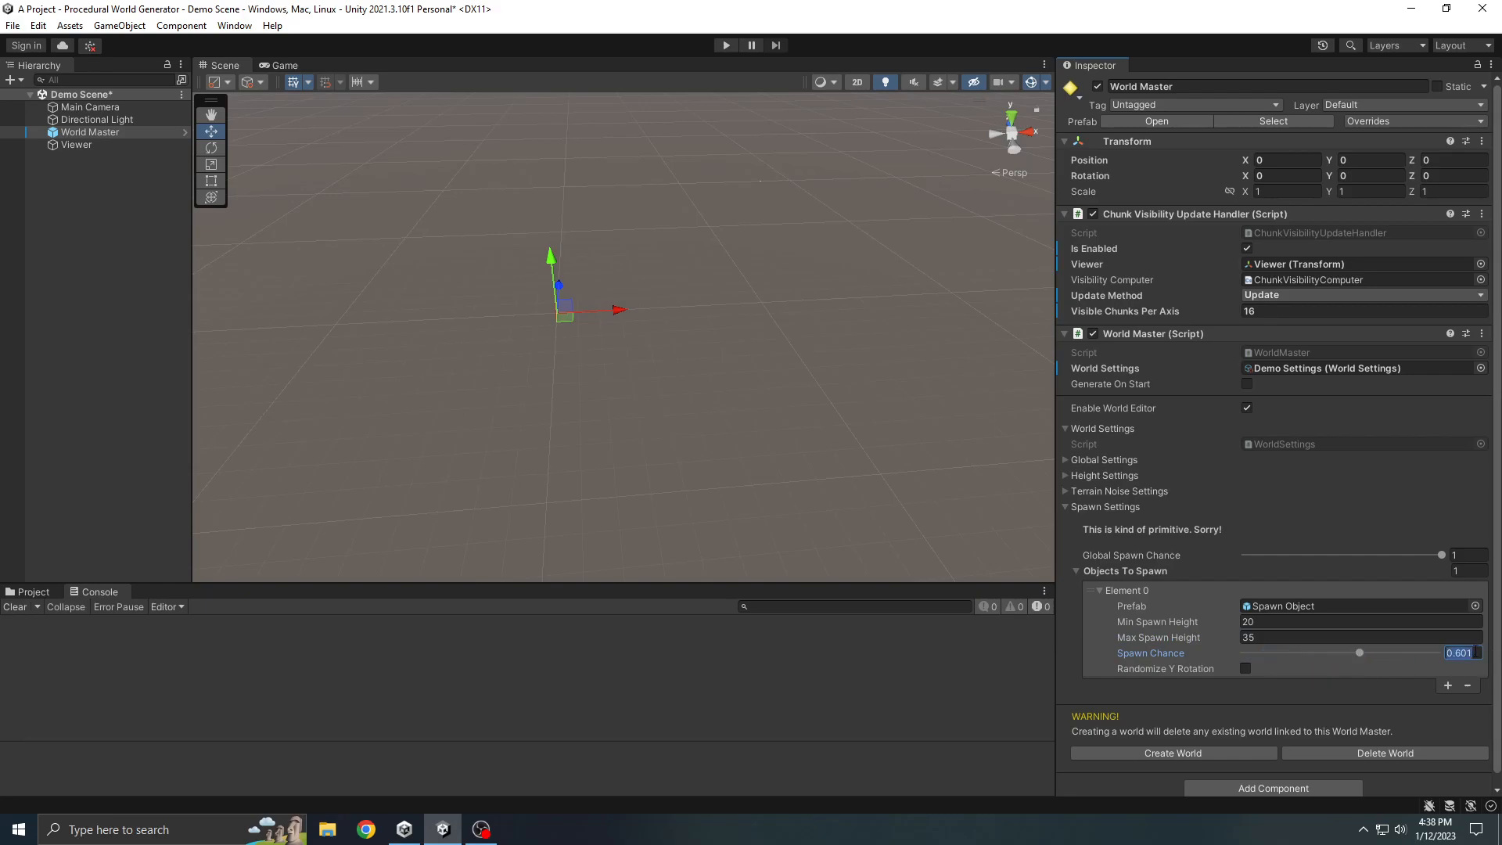
text(0.5)
click(1249, 670)
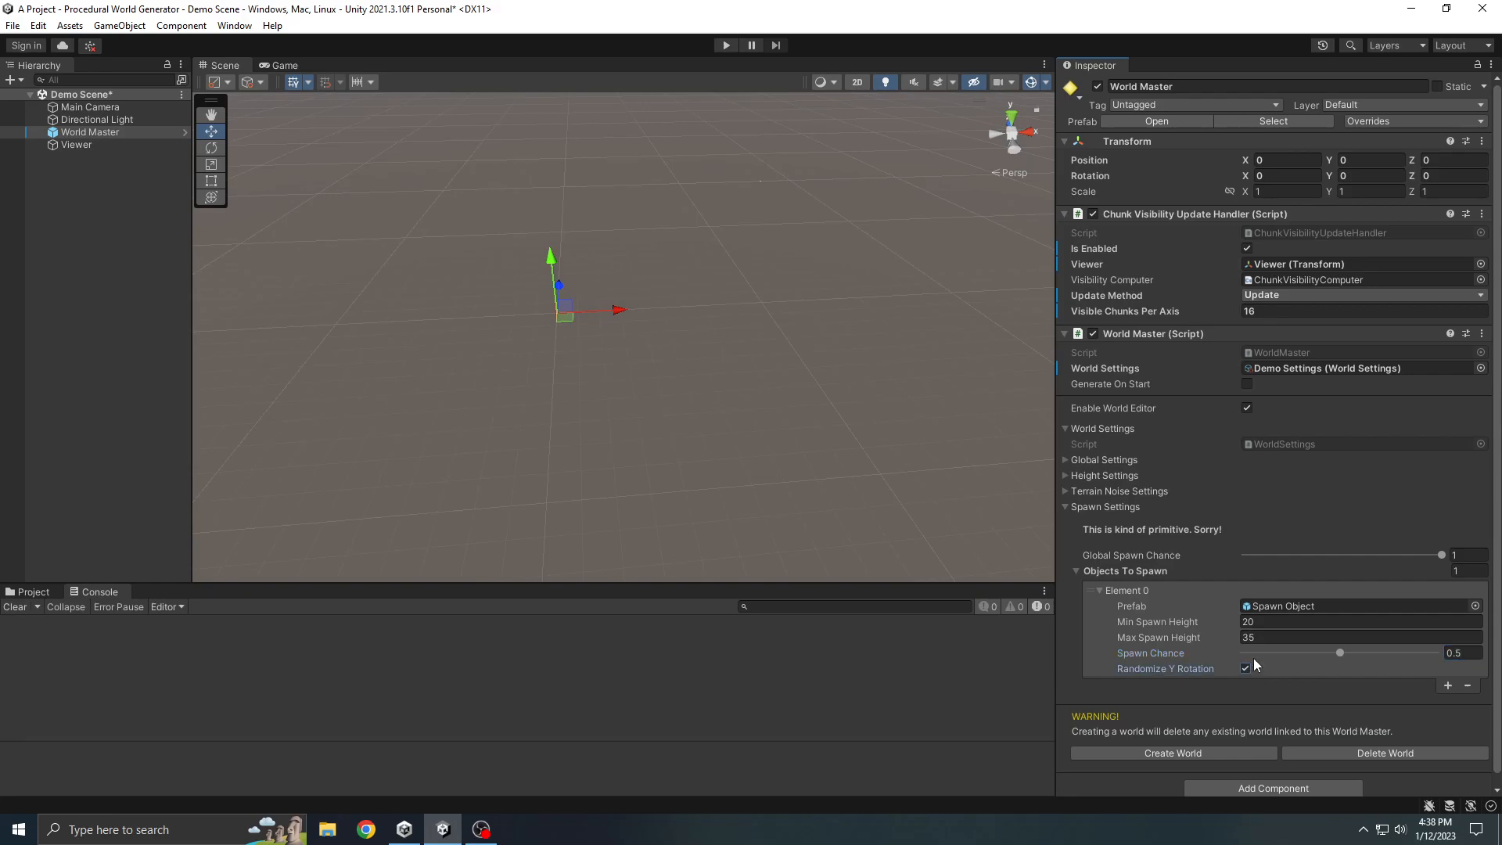
click(1139, 590)
Step: Lower the Global Spawn Chance to its minimum and return it to 1
click(1449, 557)
drag(1449, 558, 1440, 560)
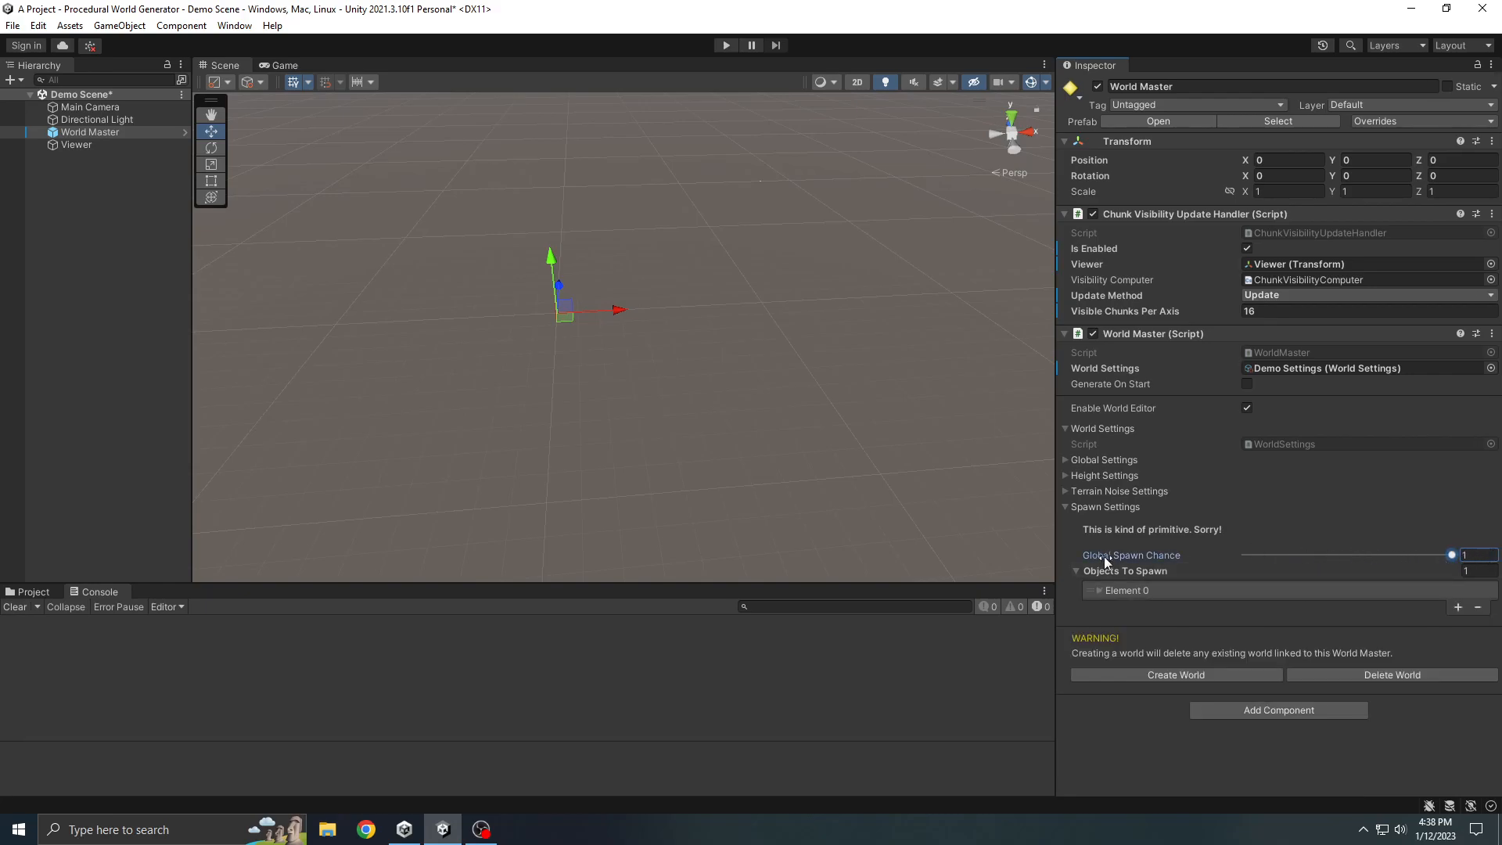
click(1135, 572)
click(1196, 572)
drag(1344, 555, 1218, 557)
drag(1245, 555, 1463, 555)
Step: Collapse the Spawn Settings and create the world with the new spawn objects
click(1115, 590)
click(1120, 589)
click(1097, 505)
click(1167, 572)
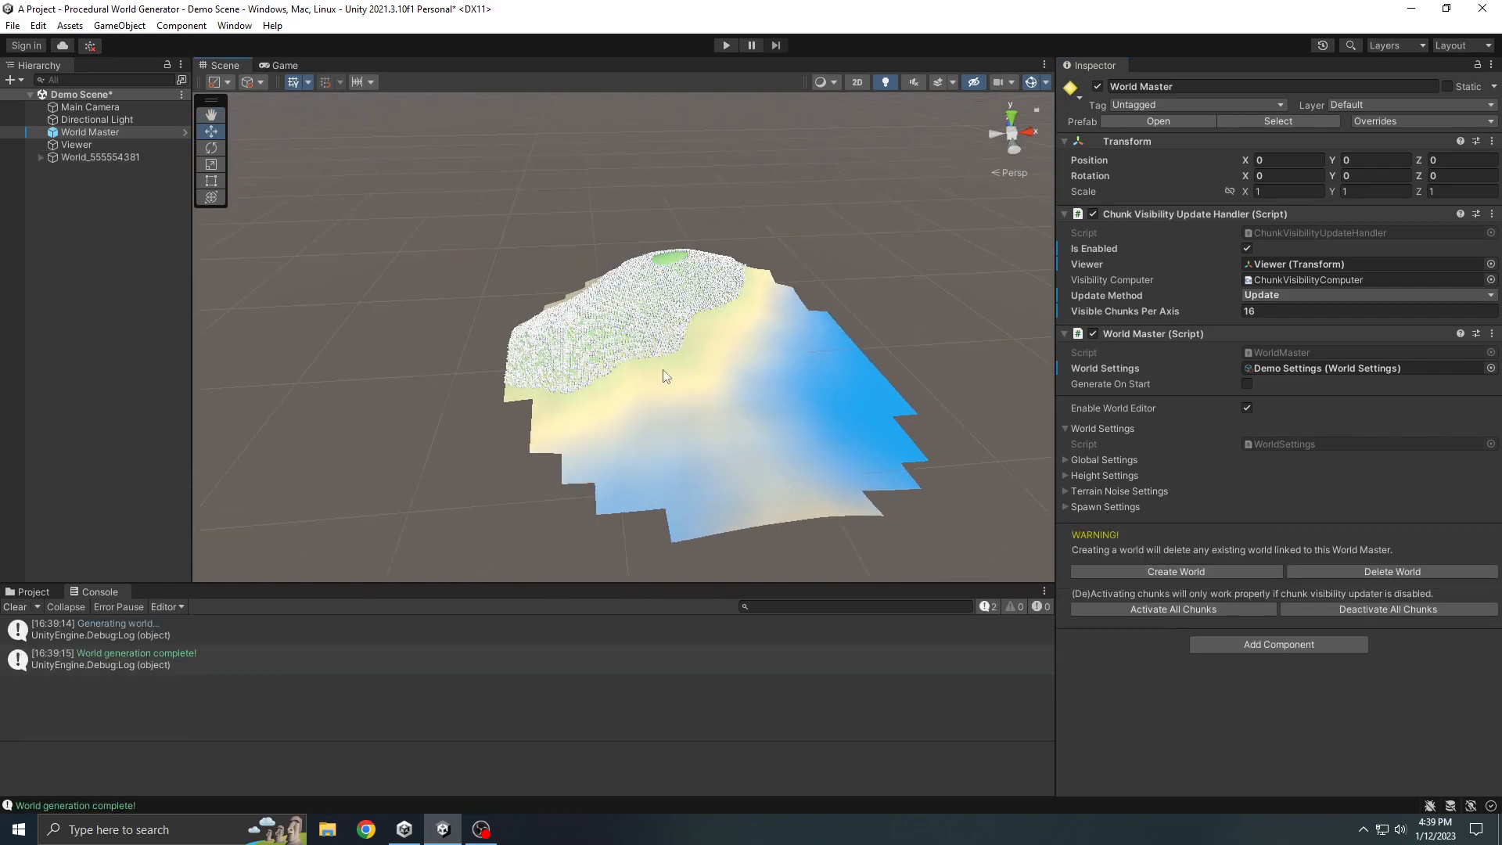
Step: Examine the objects spawned on the world's green hills from afar and up close
alt+drag(664, 372, 791, 369)
middle_drag(791, 368, 895, 323)
scroll(673, 321, up, 2)
alt+drag(594, 348, 681, 333)
mouse_move(681, 333)
middle_down()
mouse_move(800, 269)
mouse_move(689, 337)
middle_up()
scroll(626, 337, up, 3)
alt+drag(453, 336, 501, 313)
middle_drag(501, 313, 557, 229)
scroll(579, 282, up, 10)
scroll(591, 306, down, 4)
middle_drag(591, 307, 656, 352)
scroll(647, 367, up, 3)
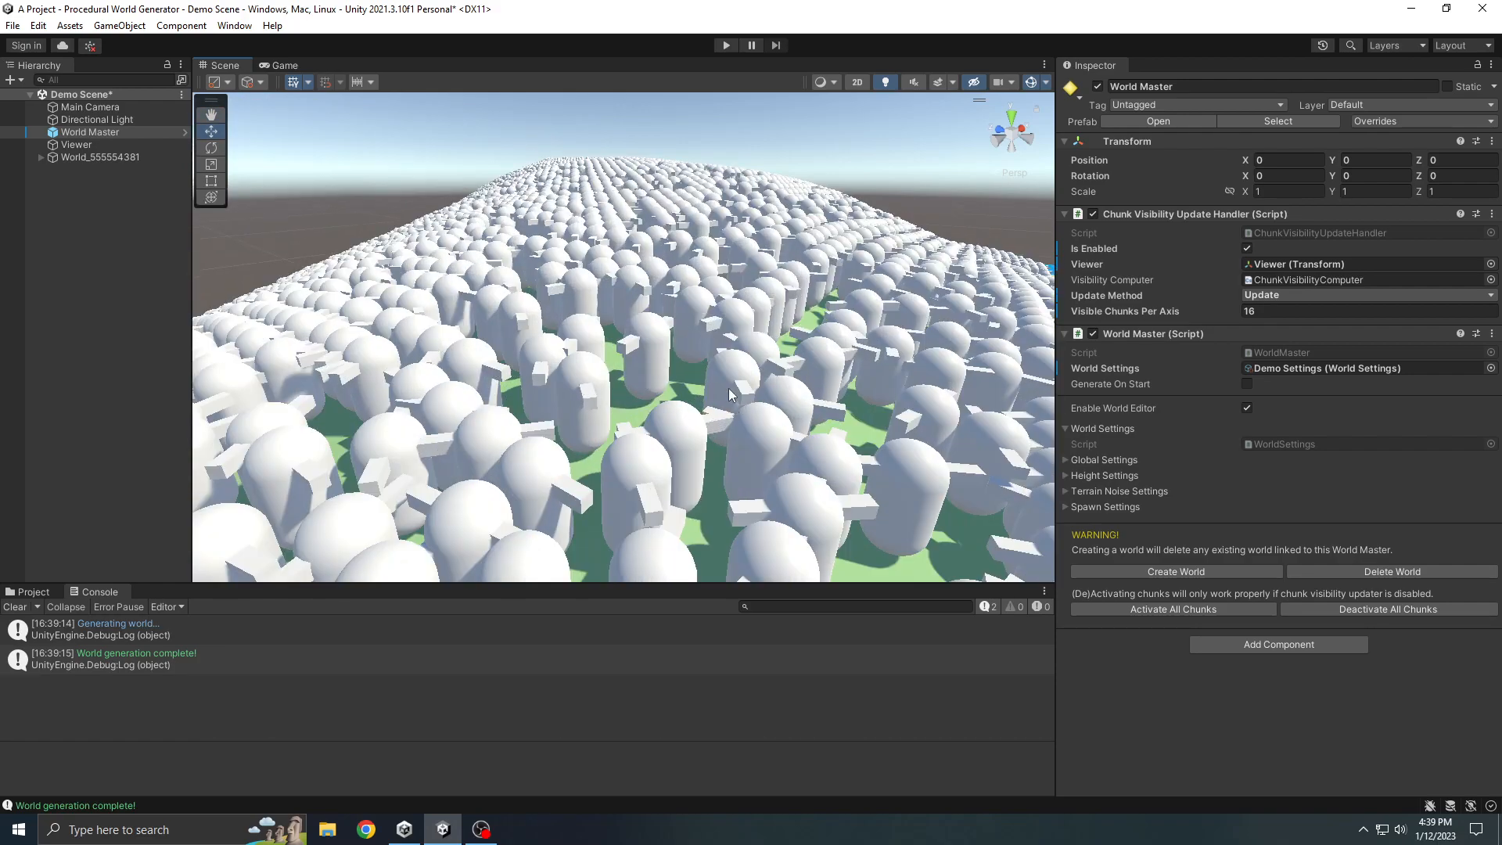
scroll(739, 406, down, 6)
Step: Select the Viewer cube and move it across the XZ plane to about X 177, Z 270
double_click(97, 144)
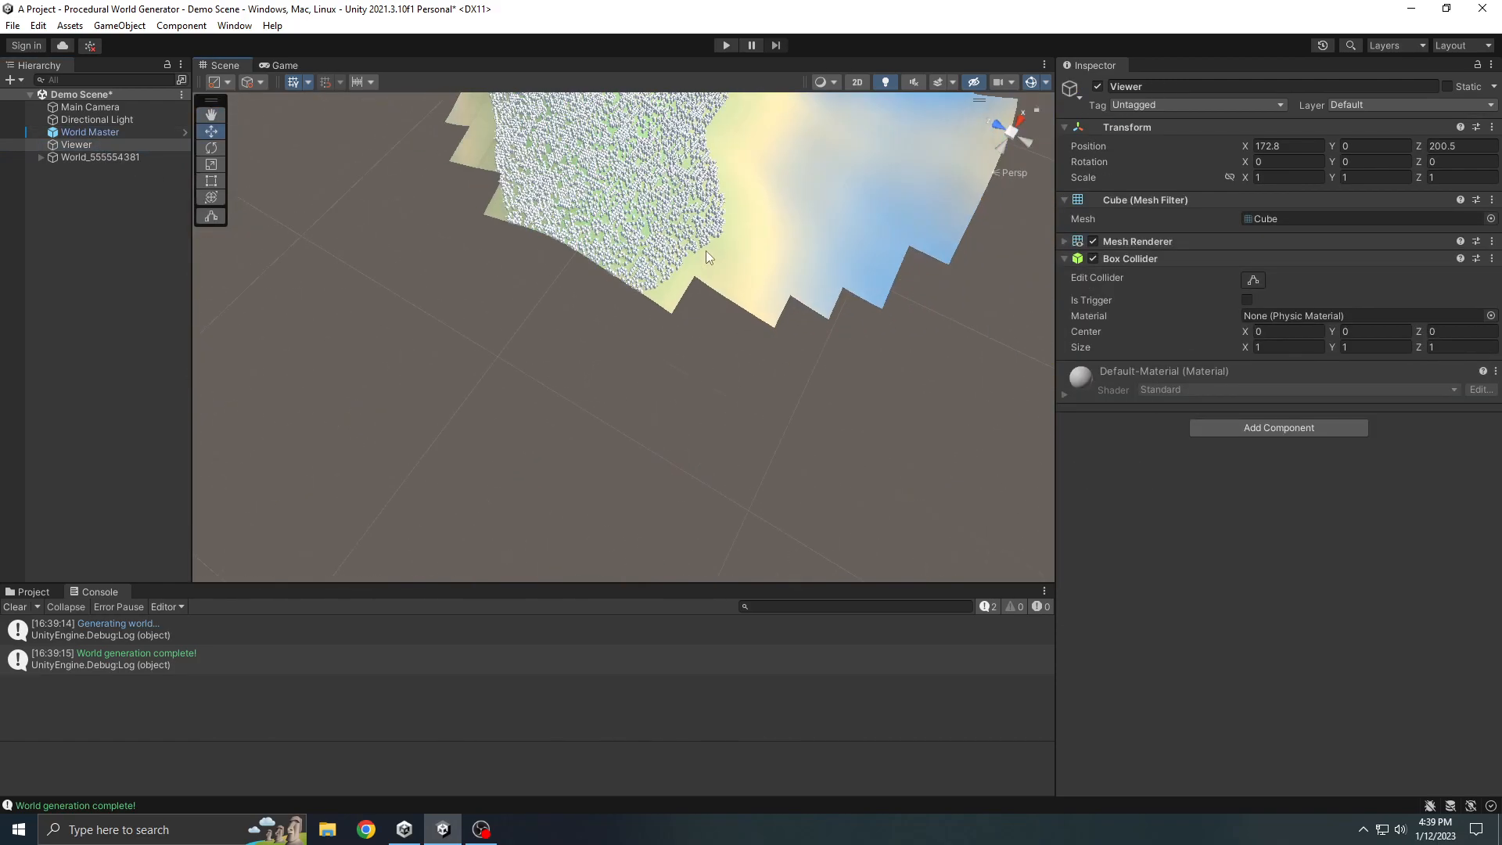
middle_drag(711, 140, 749, 326)
scroll(749, 325, down, 4)
drag(734, 345, 643, 292)
Step: Examine the spawn height limits around the hilltop and across the chunks surrounding the Viewer cube
scroll(643, 292, up, 3)
right_drag(642, 258, 634, 72)
middle_drag(642, 356, 647, 215)
right_drag(648, 215, 553, 117)
scroll(576, 196, up, 6)
scroll(575, 200, down, 4)
right_drag(573, 356, 569, 299)
scroll(569, 299, up, 1)
scroll(576, 355, up, 8)
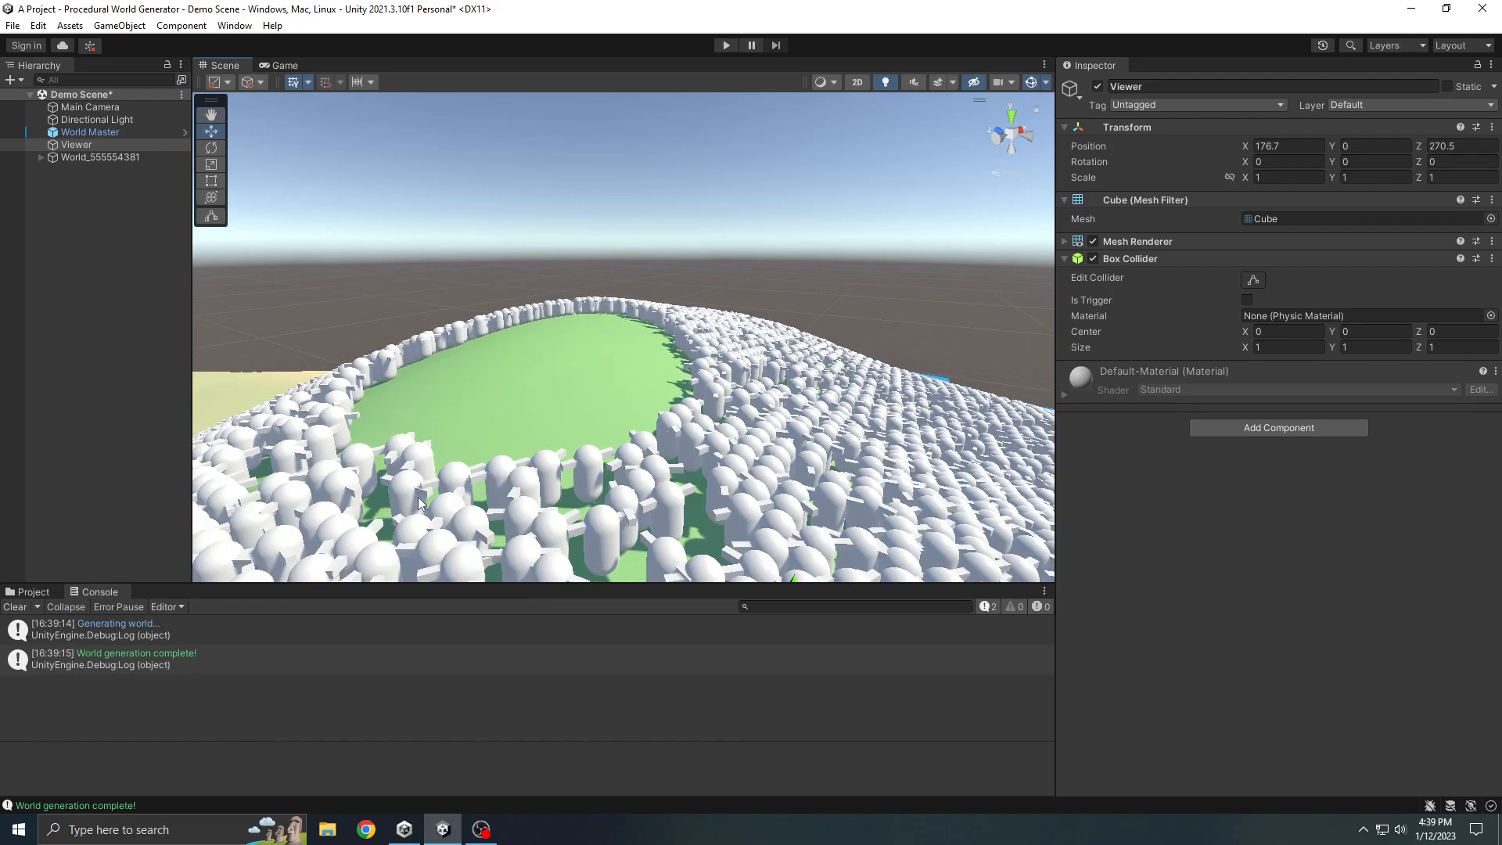
scroll(535, 379, down, 8)
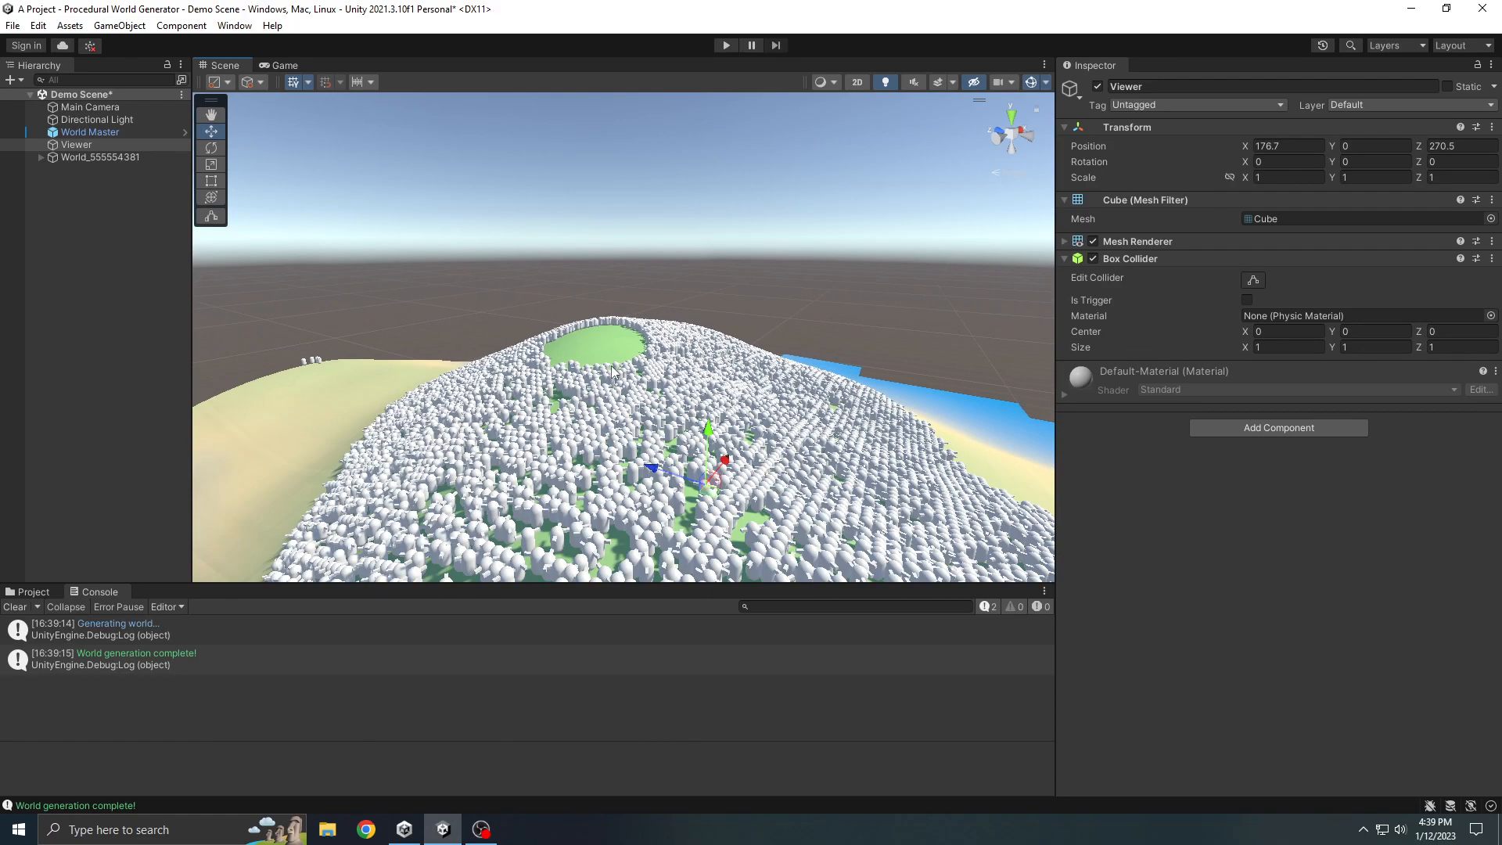
right_drag(602, 404, 697, 392)
scroll(711, 426, down, 8)
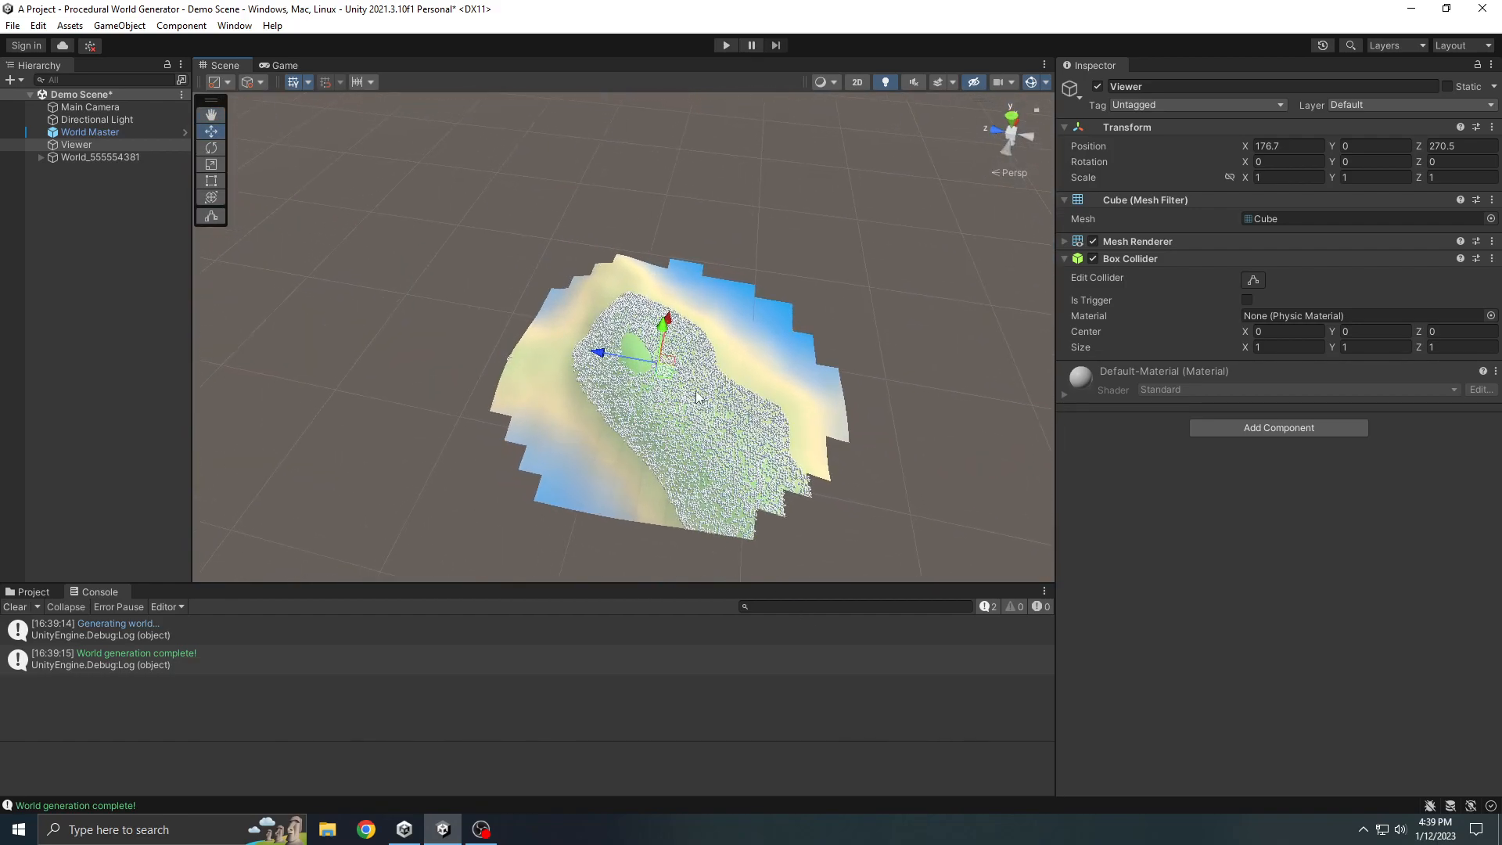
Step: Lower Element 0's Spawn Chance in World Master's Spawn Settings and create the world again
click(129, 133)
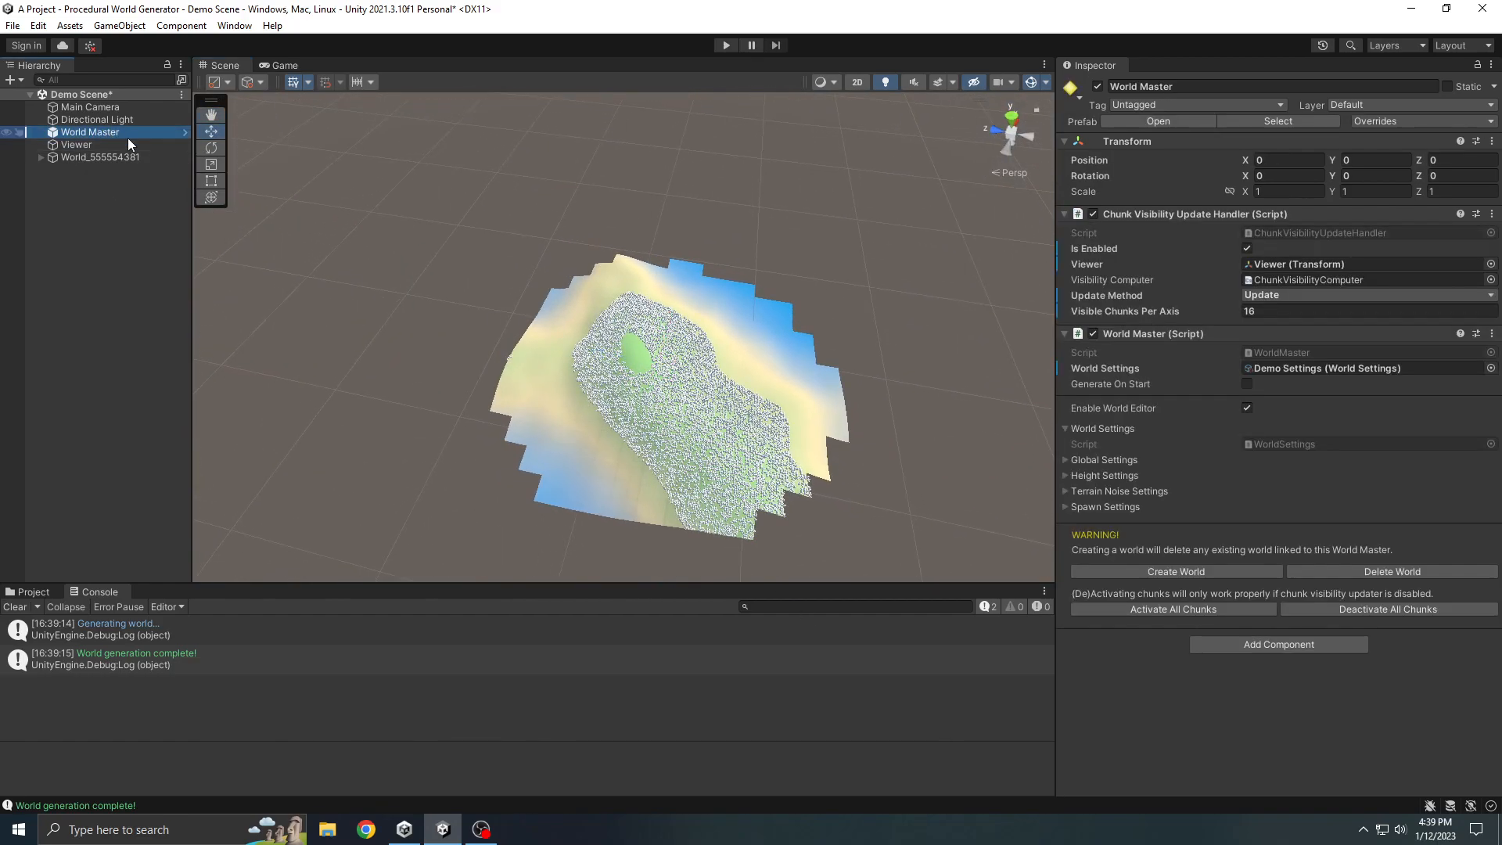
click(1118, 505)
click(1186, 590)
click(1455, 653)
key(BackSpace)
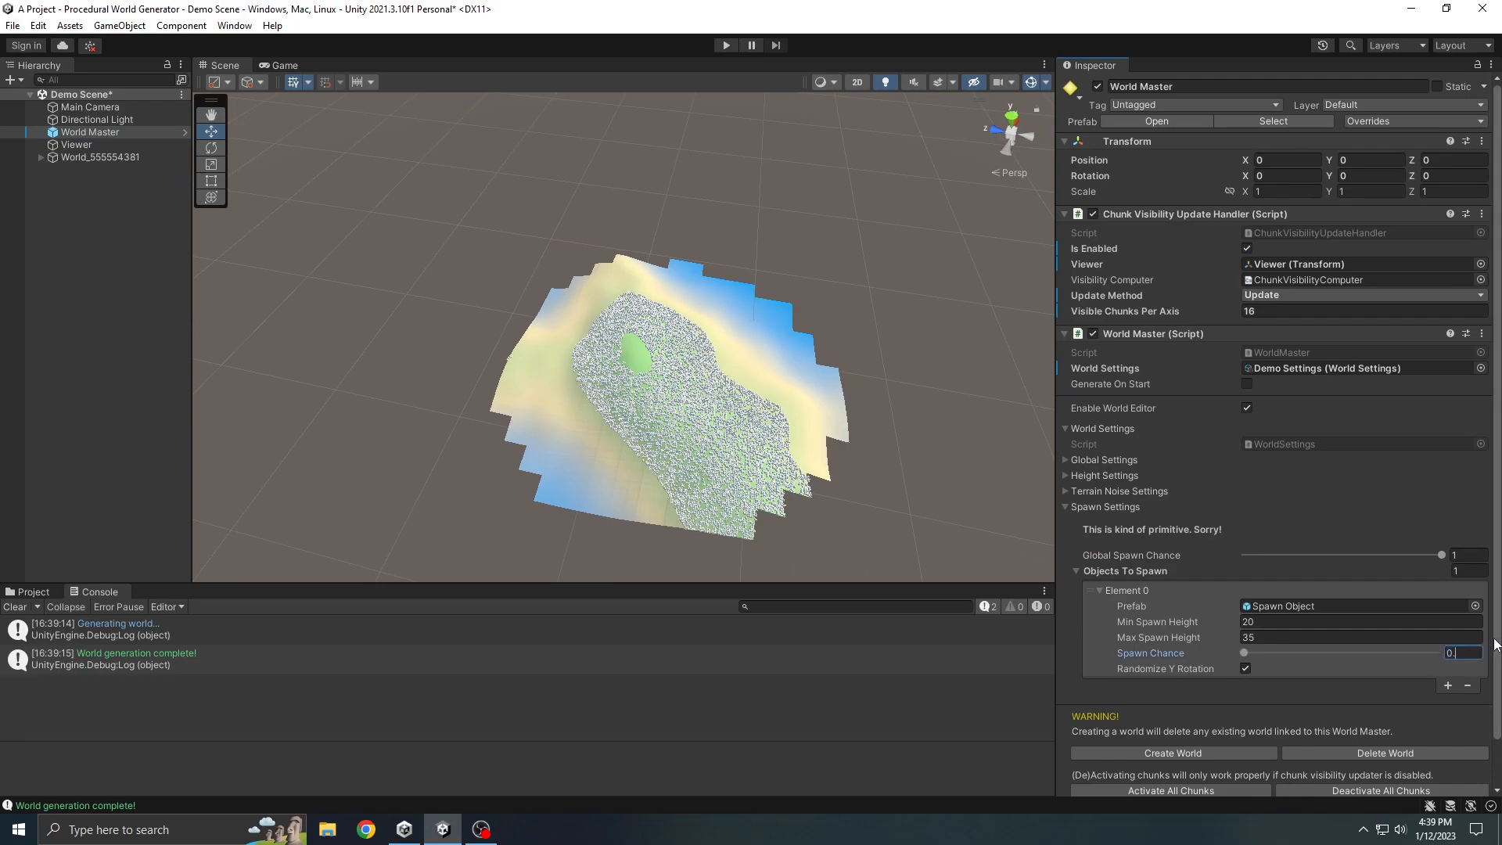
click(1142, 573)
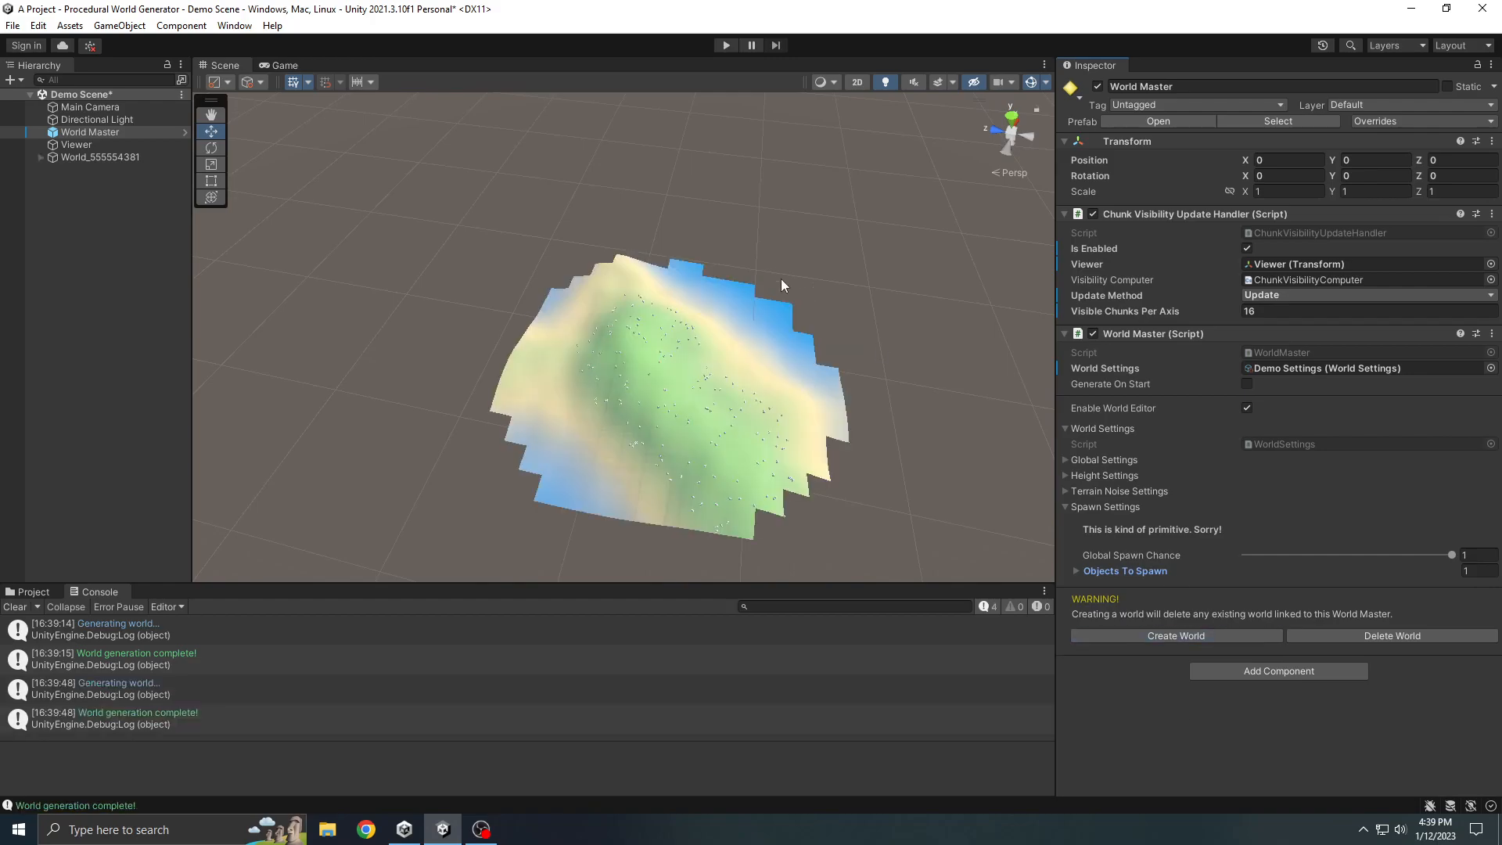
Step: Inspect the density and rotation of the spawned objects on the regenerated world up close
scroll(808, 439, up, 6)
right_drag(801, 409, 779, 297)
middle_drag(775, 337, 676, 340)
scroll(756, 247, up, 3)
right_drag(676, 340, 556, 326)
middle_drag(696, 323, 583, 316)
scroll(689, 356, up, 6)
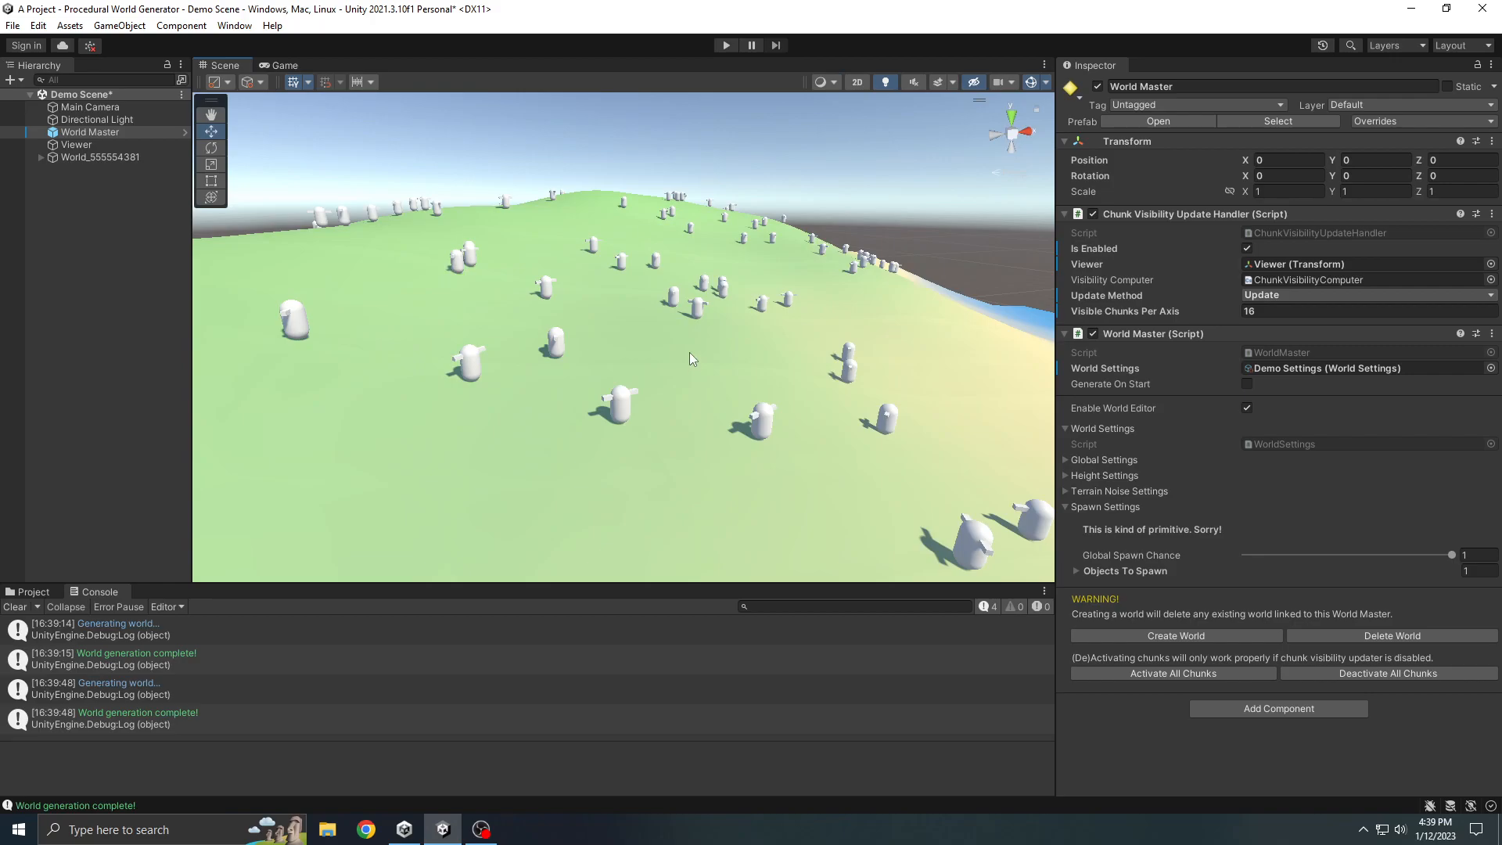
Step: Examine the distribution of spawned objects across the hill and the chunks around the Viewer
middle_drag(931, 348, 734, 328)
scroll(771, 424, down, 6)
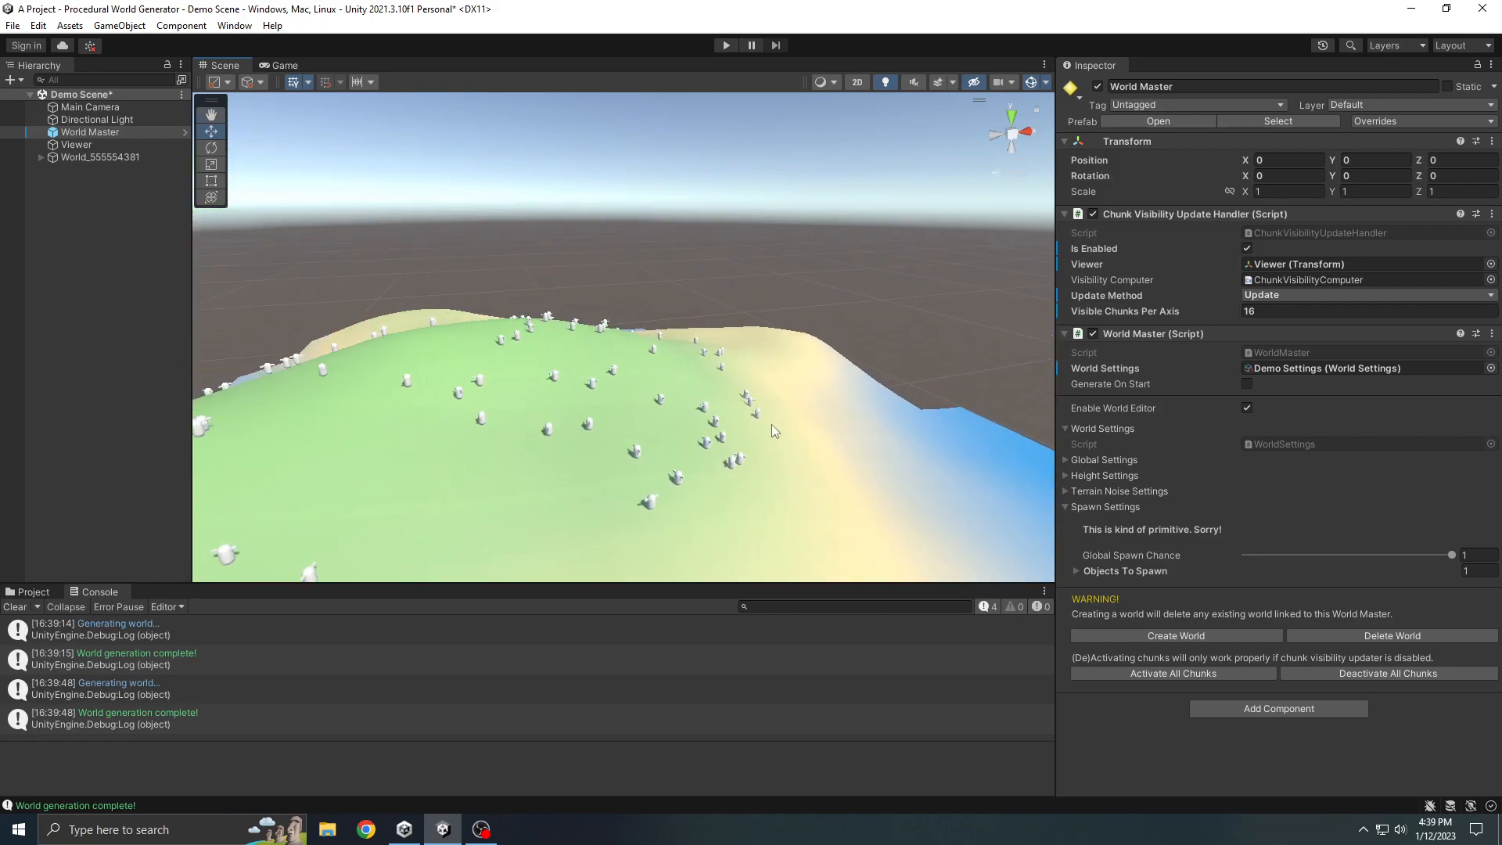
scroll(772, 388, up, 3)
scroll(774, 388, down, 4)
right_drag(765, 406, 790, 478)
scroll(670, 394, down, 3)
scroll(840, 404, down, 3)
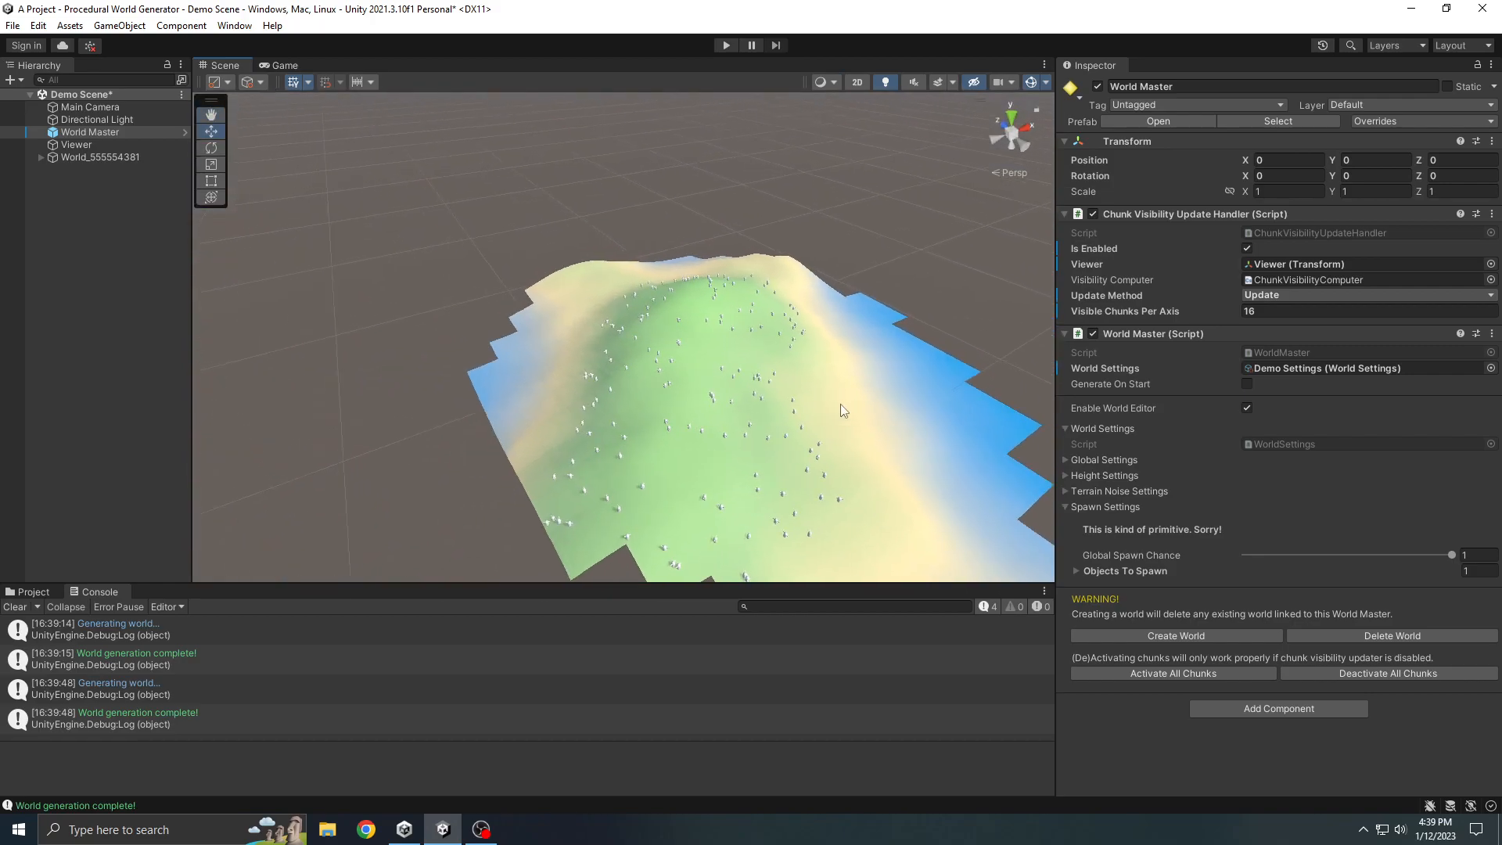
scroll(537, 309, down, 4)
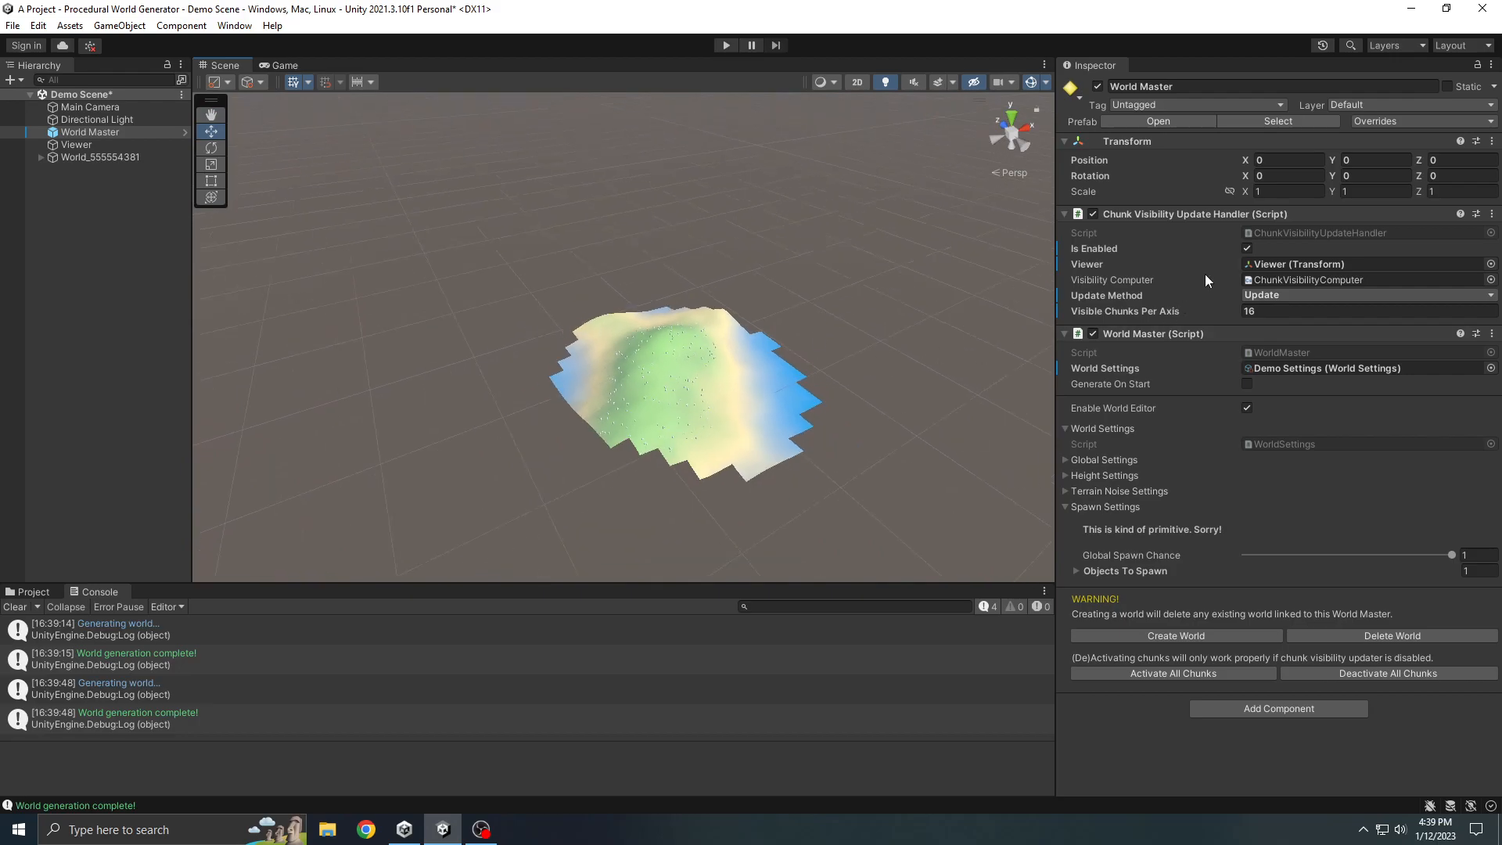
Step: Turn off Is Enabled on the Chunk Visibility Update Handler and activate all chunks of the world
click(1232, 674)
middle_drag(772, 397, 727, 456)
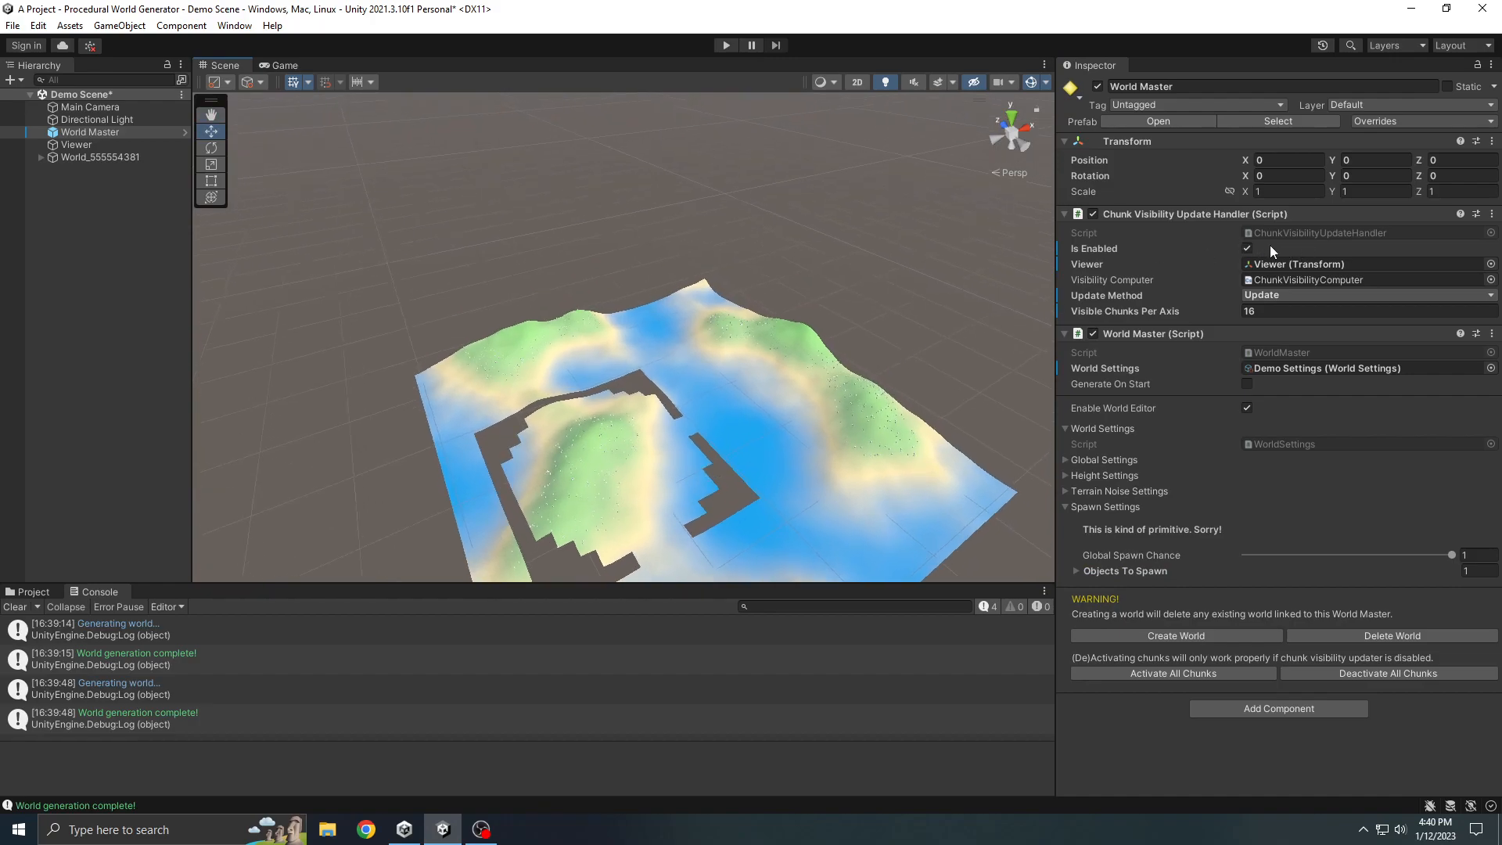
click(1247, 248)
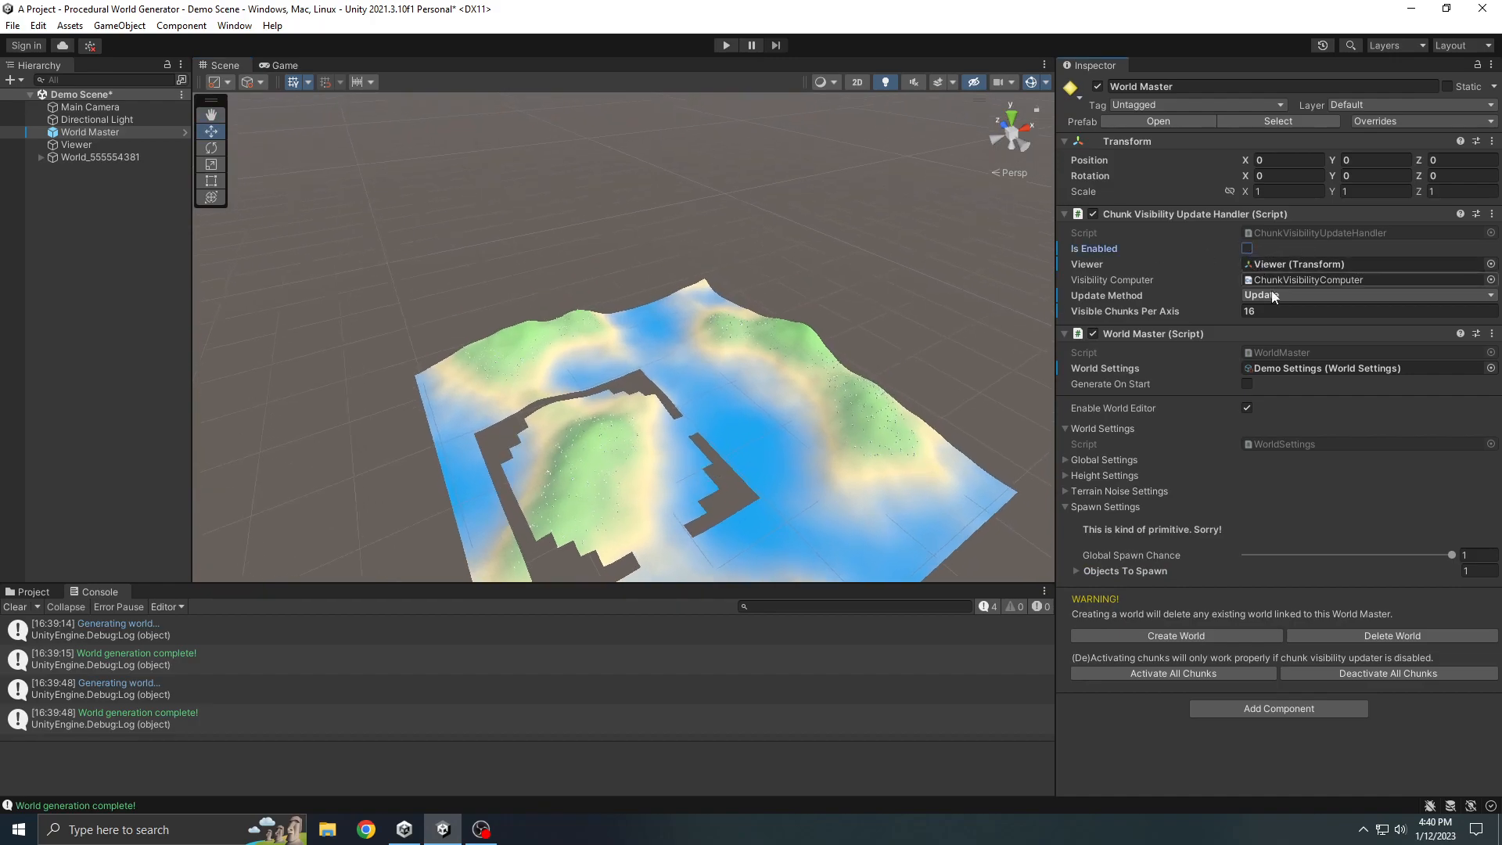
click(1223, 673)
drag(810, 584, 821, 642)
Step: Inspect the spawned objects on the green hills near the world's edge with all chunks active
scroll(912, 395, up, 5)
middle_drag(899, 460, 751, 463)
right_drag(751, 462, 560, 330)
scroll(882, 312, up, 6)
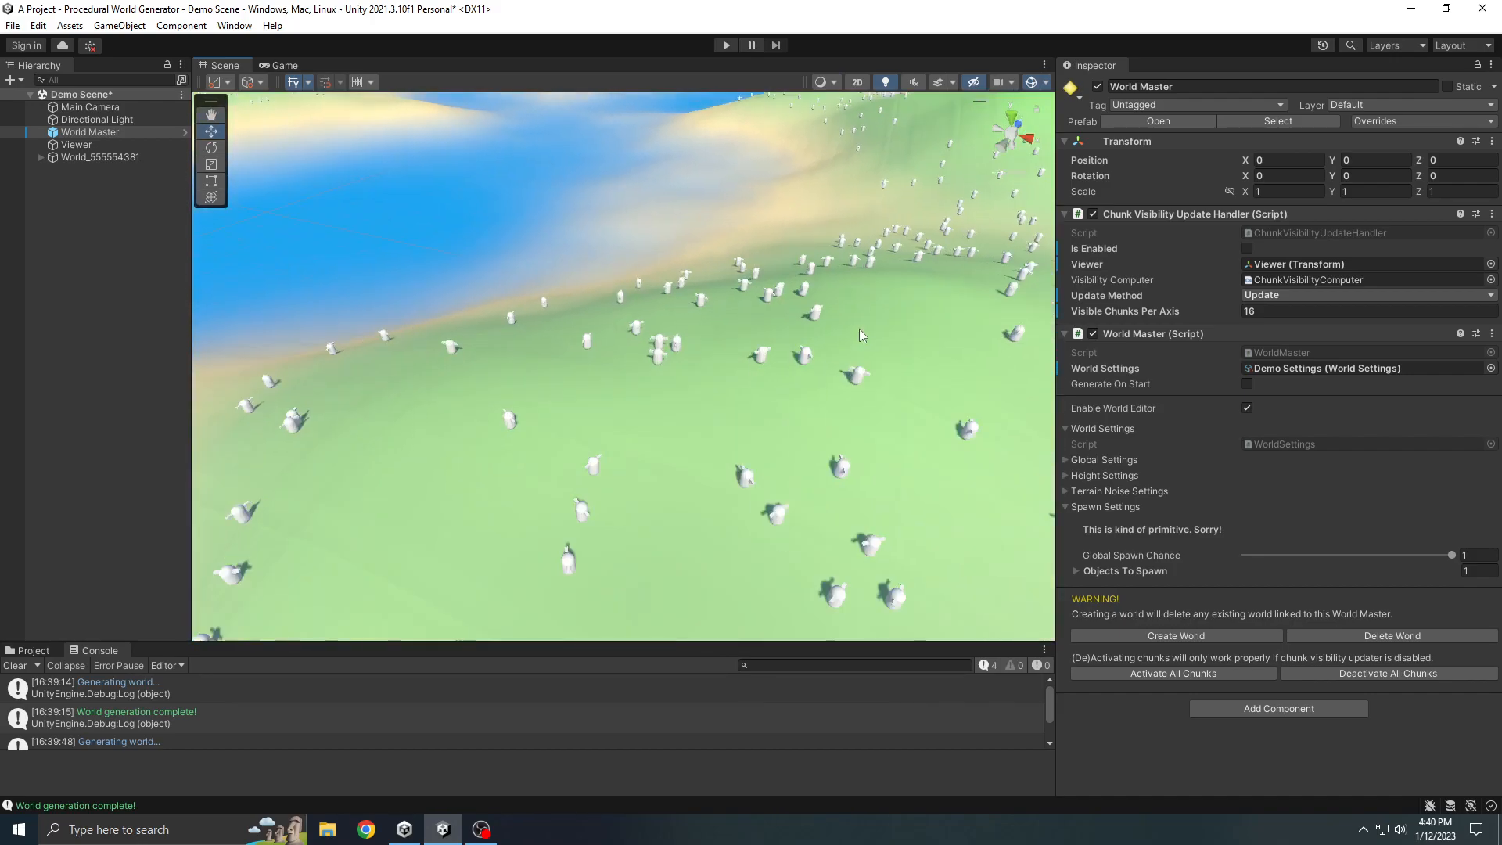
right_drag(859, 328, 915, 302)
scroll(915, 302, up, 3)
middle_drag(916, 302, 901, 248)
scroll(900, 249, down, 10)
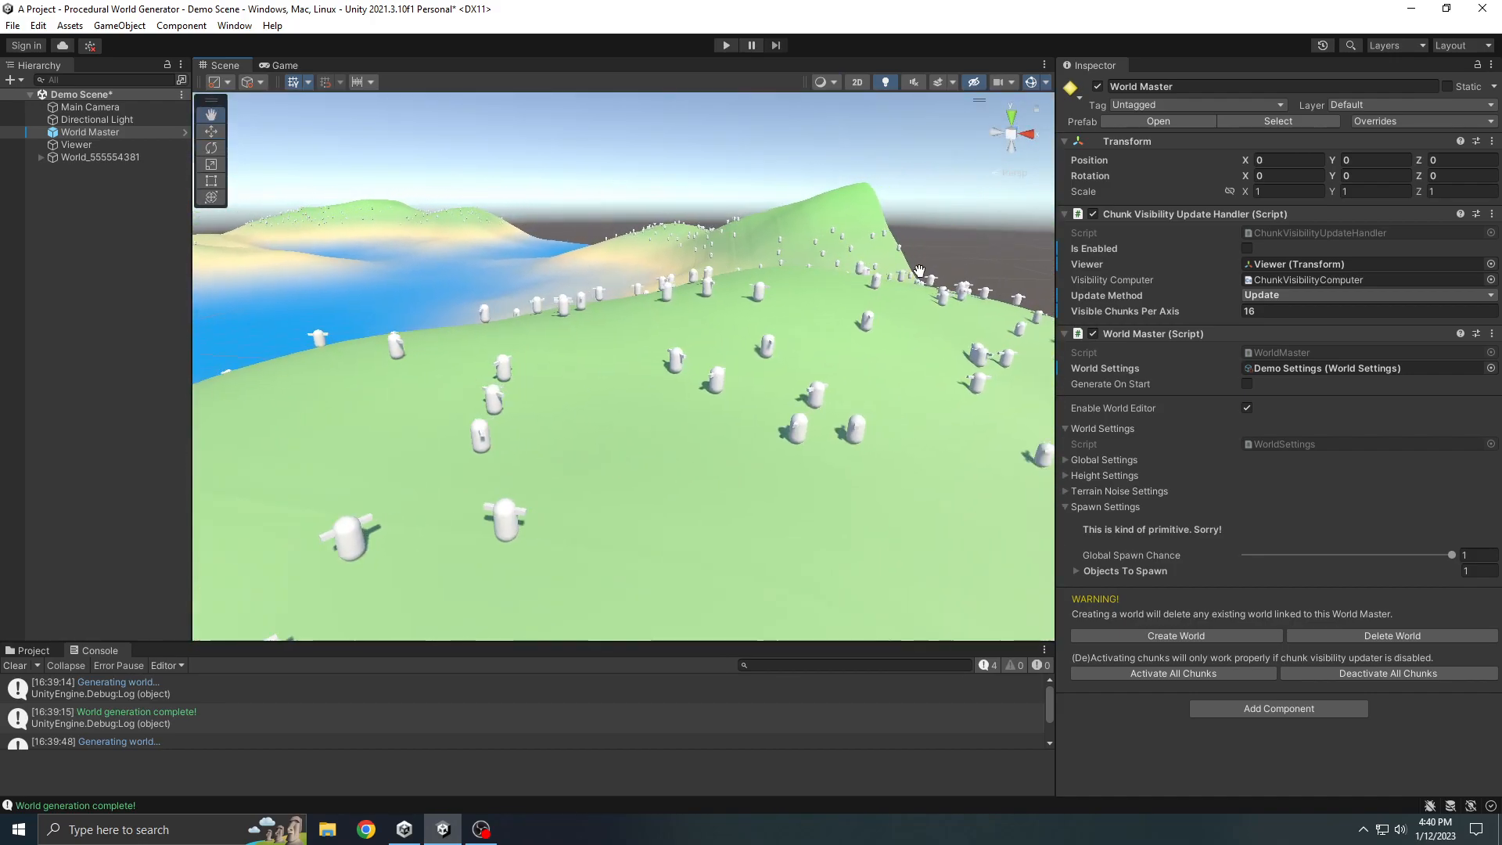
middle_drag(907, 435, 683, 450)
scroll(657, 446, up, 3)
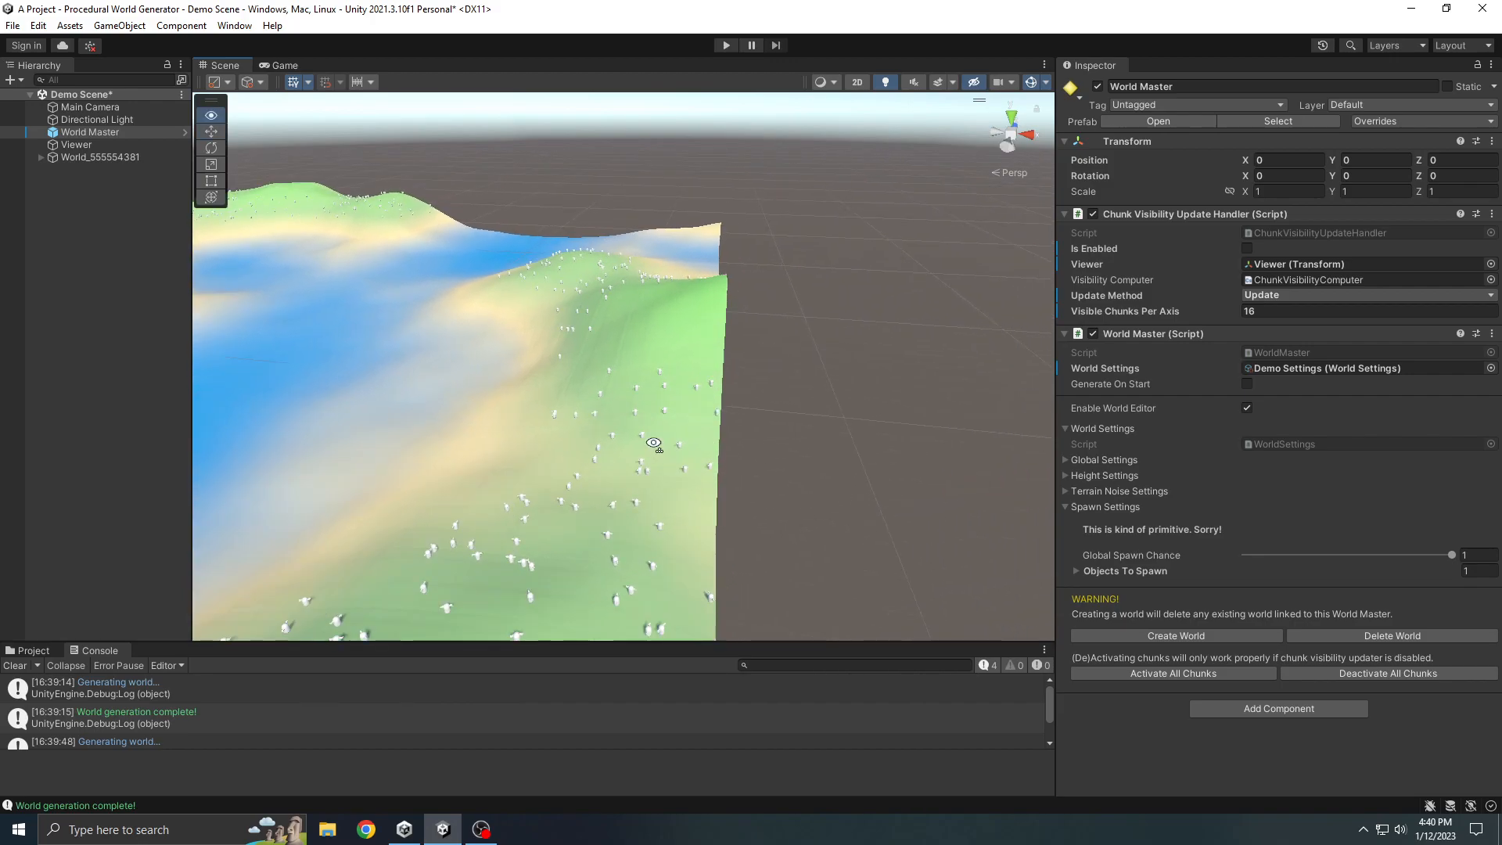
Step: Compare object placement on the higher slopes with the neighbouring hills to check the spawn height limits
right_drag(655, 446, 751, 438)
middle_drag(751, 438, 848, 412)
scroll(665, 378, up, 4)
right_drag(667, 385, 687, 415)
middle_drag(687, 415, 922, 476)
right_drag(704, 423, 839, 401)
scroll(942, 374, up, 3)
scroll(834, 408, down, 4)
middle_drag(792, 316, 635, 265)
scroll(593, 387, up, 3)
right_drag(594, 386, 767, 374)
middle_drag(391, 371, 532, 404)
right_drag(532, 403, 556, 415)
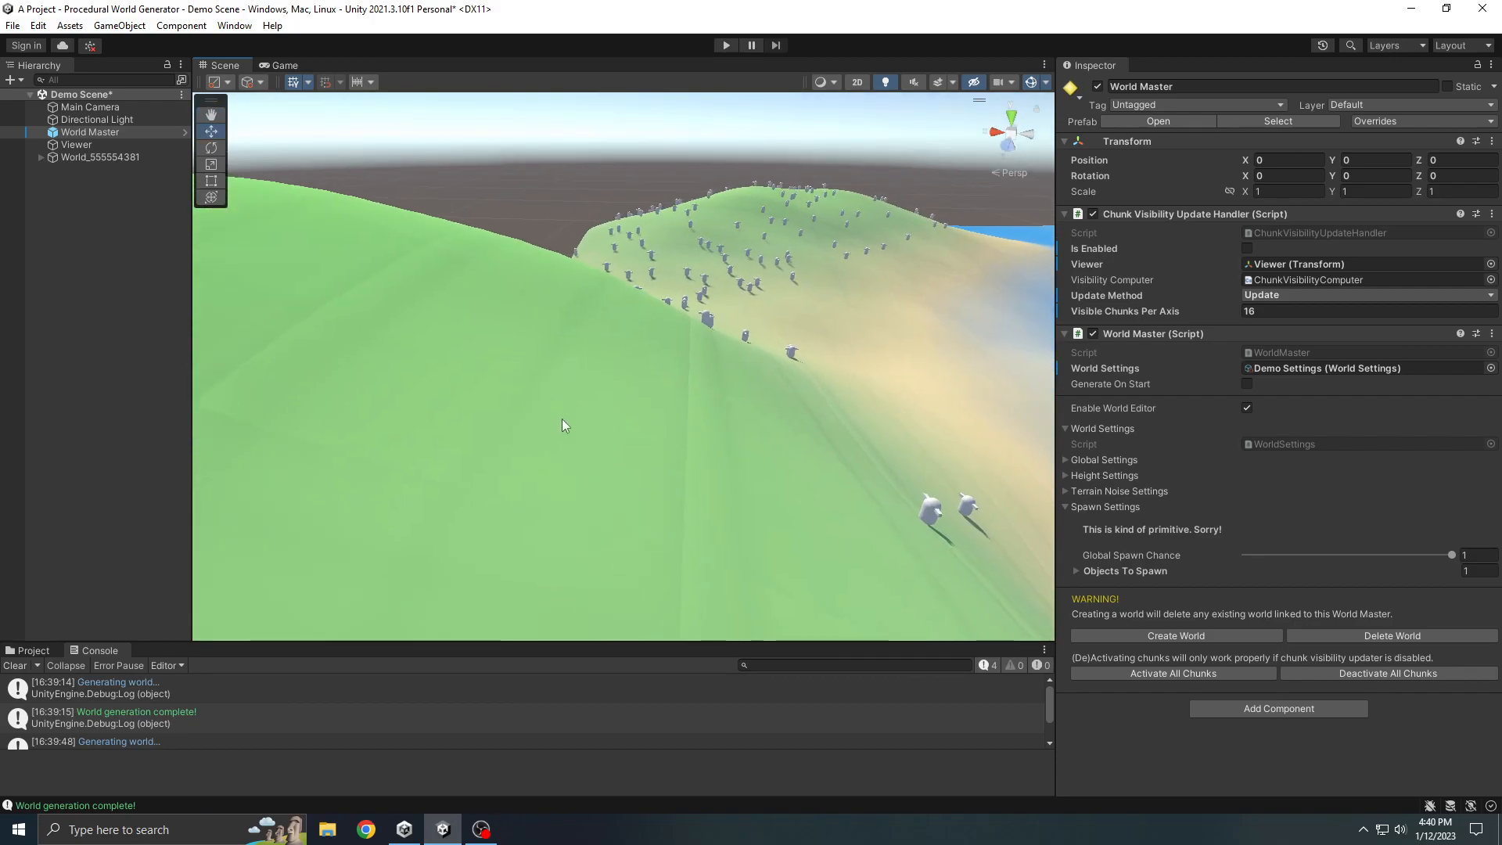
Step: Select individual chunks on the bare upper hillside to examine their extents, including Chunk (33.00, 19.00) and Chunk (34.00, 20.00)
middle_drag(607, 415, 575, 351)
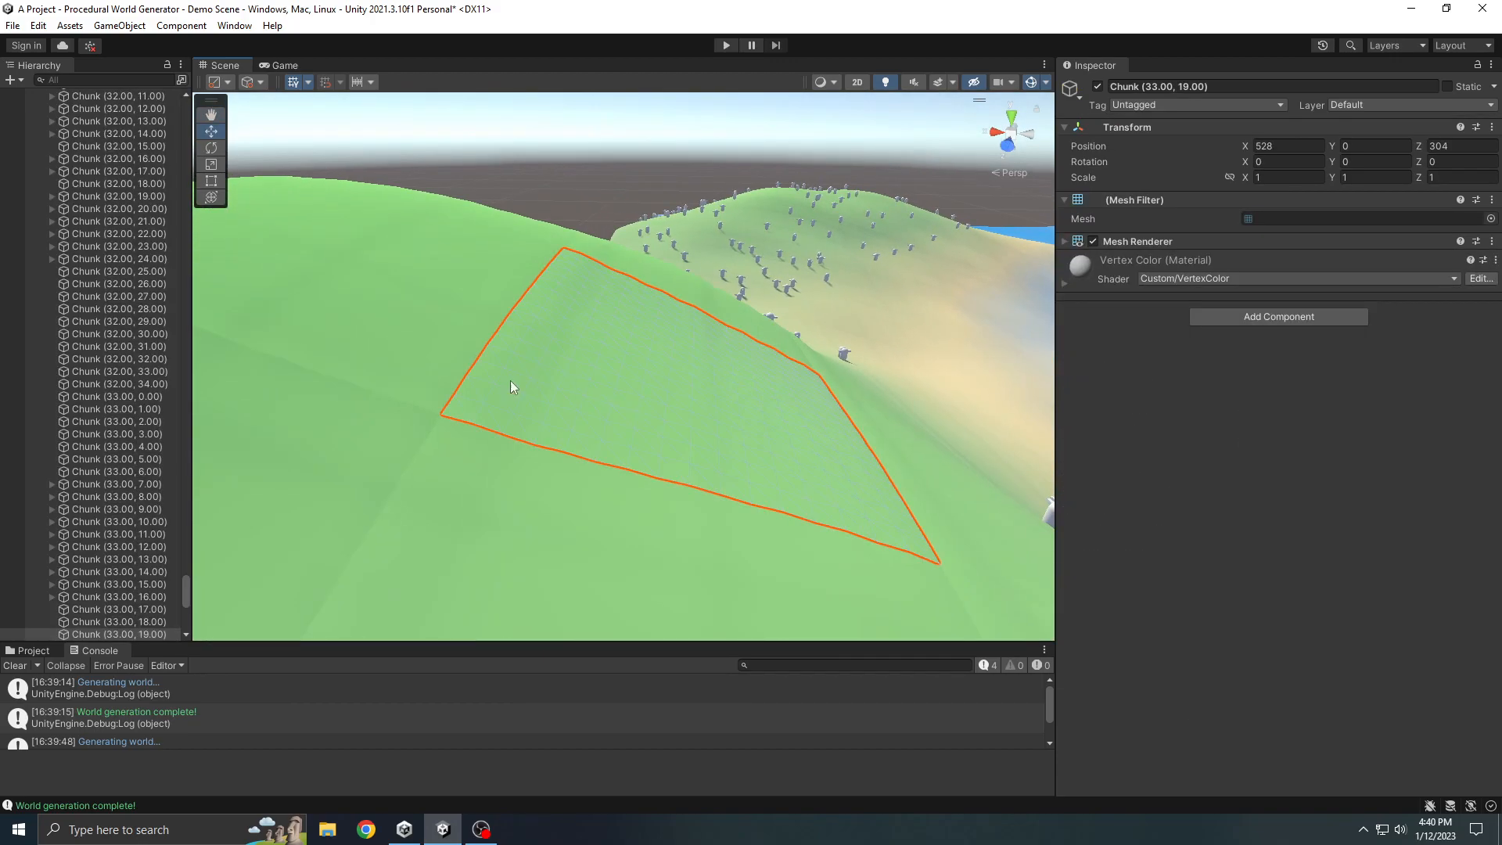
middle_drag(532, 236, 595, 217)
click(595, 224)
scroll(697, 290, up, 2)
click(779, 359)
scroll(622, 369, down, 2)
middle_drag(689, 501, 695, 391)
click(546, 305)
middle_drag(699, 224, 714, 356)
Step: Examine the lakes, shores and distant hills along the edge of the fully activated terrain
scroll(637, 369, down, 5)
right_drag(479, 588, 650, 438)
scroll(715, 424, down, 3)
middle_drag(715, 424, 546, 420)
right_drag(546, 419, 747, 416)
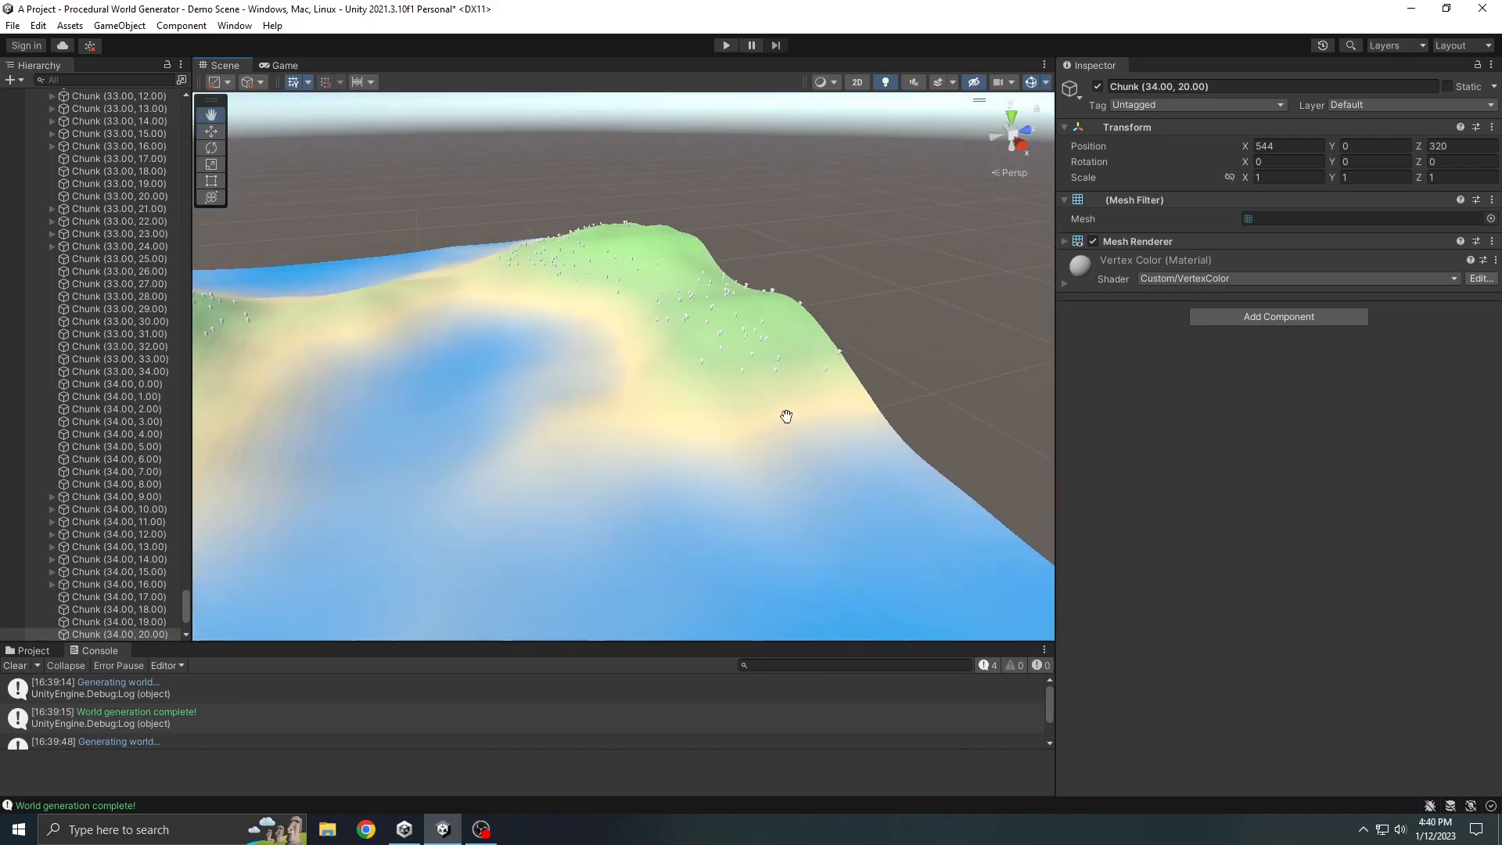
middle_drag(747, 415, 603, 414)
right_drag(603, 415, 768, 406)
middle_drag(768, 405, 711, 391)
scroll(642, 381, down, 4)
right_drag(470, 379, 598, 378)
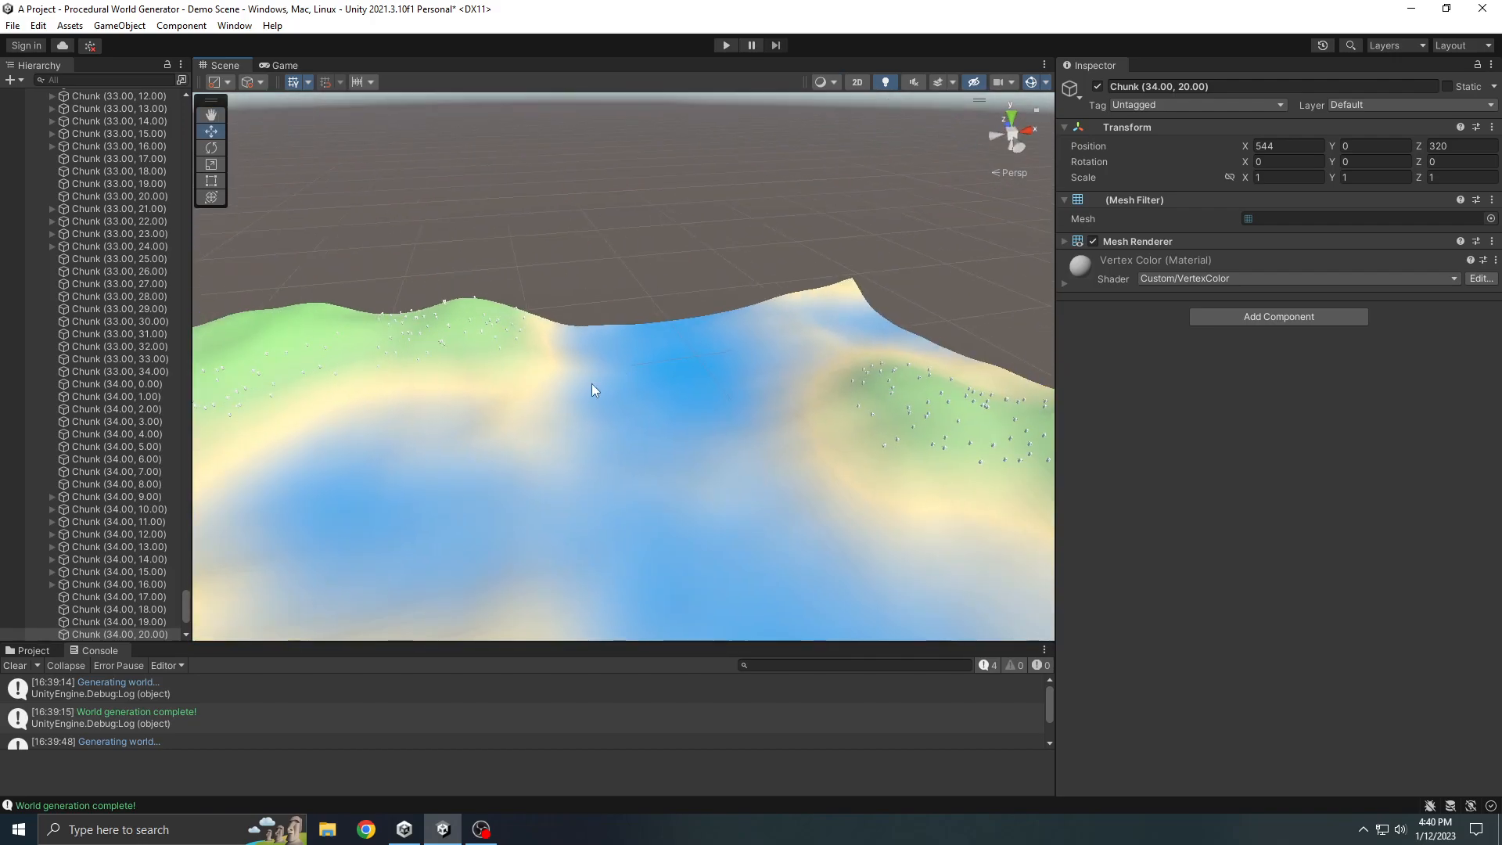
Step: Survey the whole generated world from above, and look closer at the objects on one hill
middle_drag(598, 378, 803, 254)
scroll(782, 313, down, 4)
middle_drag(756, 383, 721, 303)
scroll(721, 303, down, 4)
scroll(750, 373, down, 5)
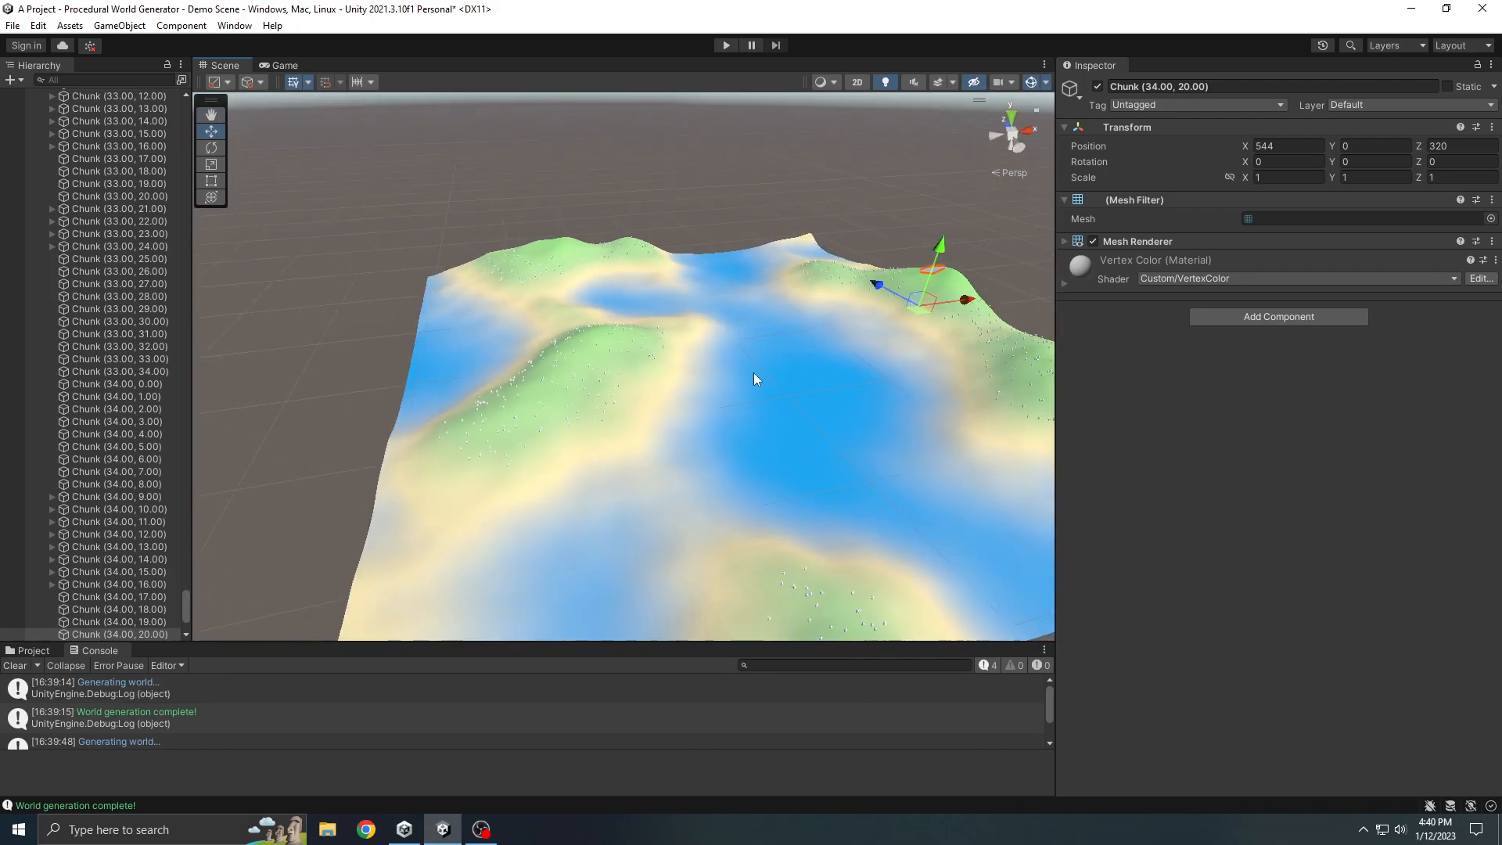
scroll(818, 401, up, 4)
middle_drag(867, 442, 677, 379)
scroll(818, 399, up, 3)
scroll(677, 379, up, 4)
scroll(162, 196, up, 4)
Step: Collapse the generated world's chunk list, frame the world object in the scene, and delete the world through World Master
drag(185, 585, 214, 100)
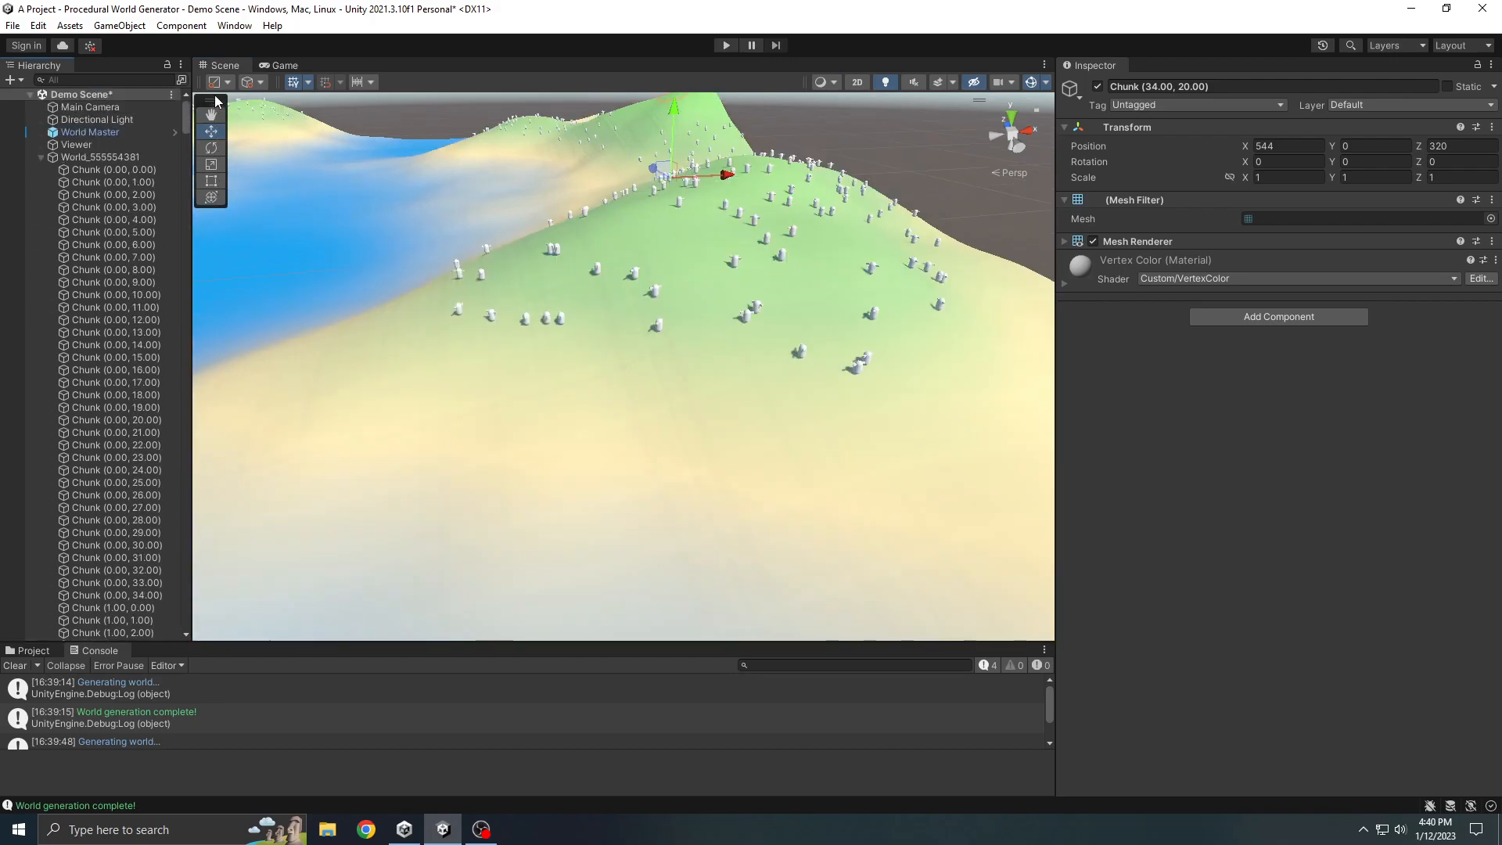
click(41, 156)
click(120, 156)
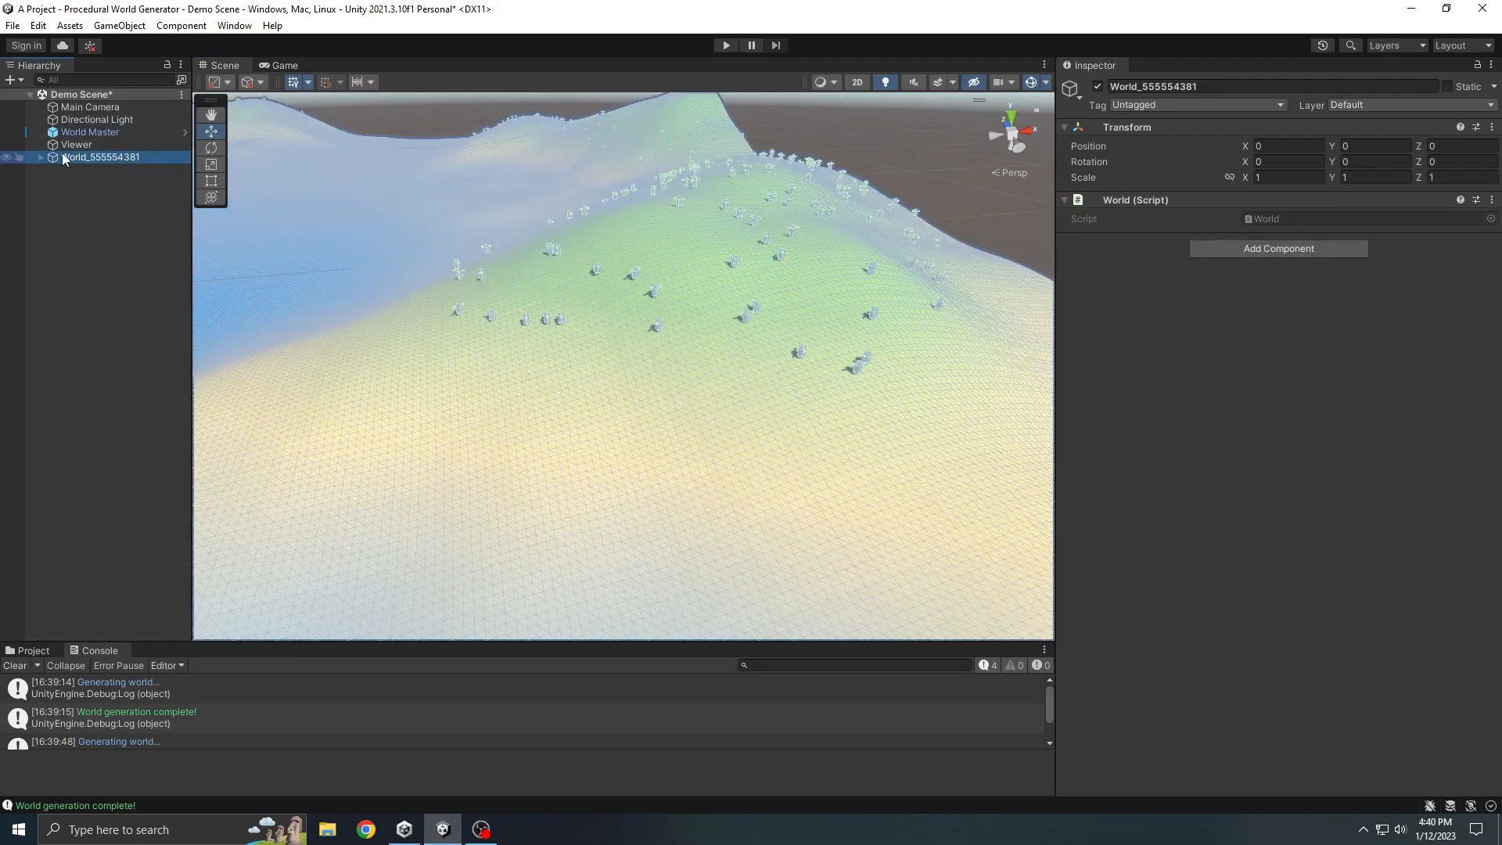
key(f)
middle_drag(333, 200, 790, 250)
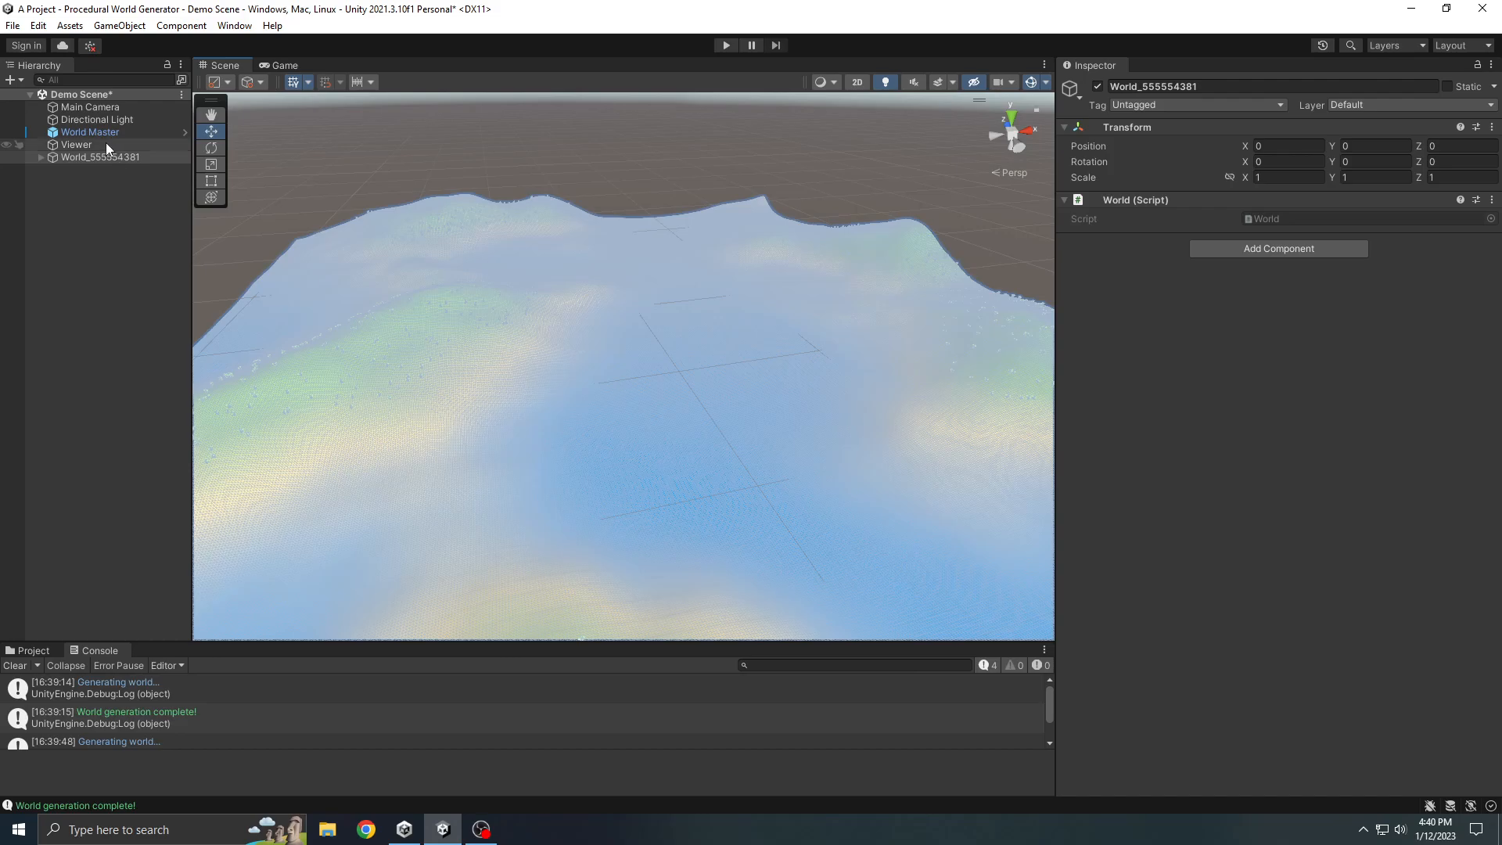
click(106, 135)
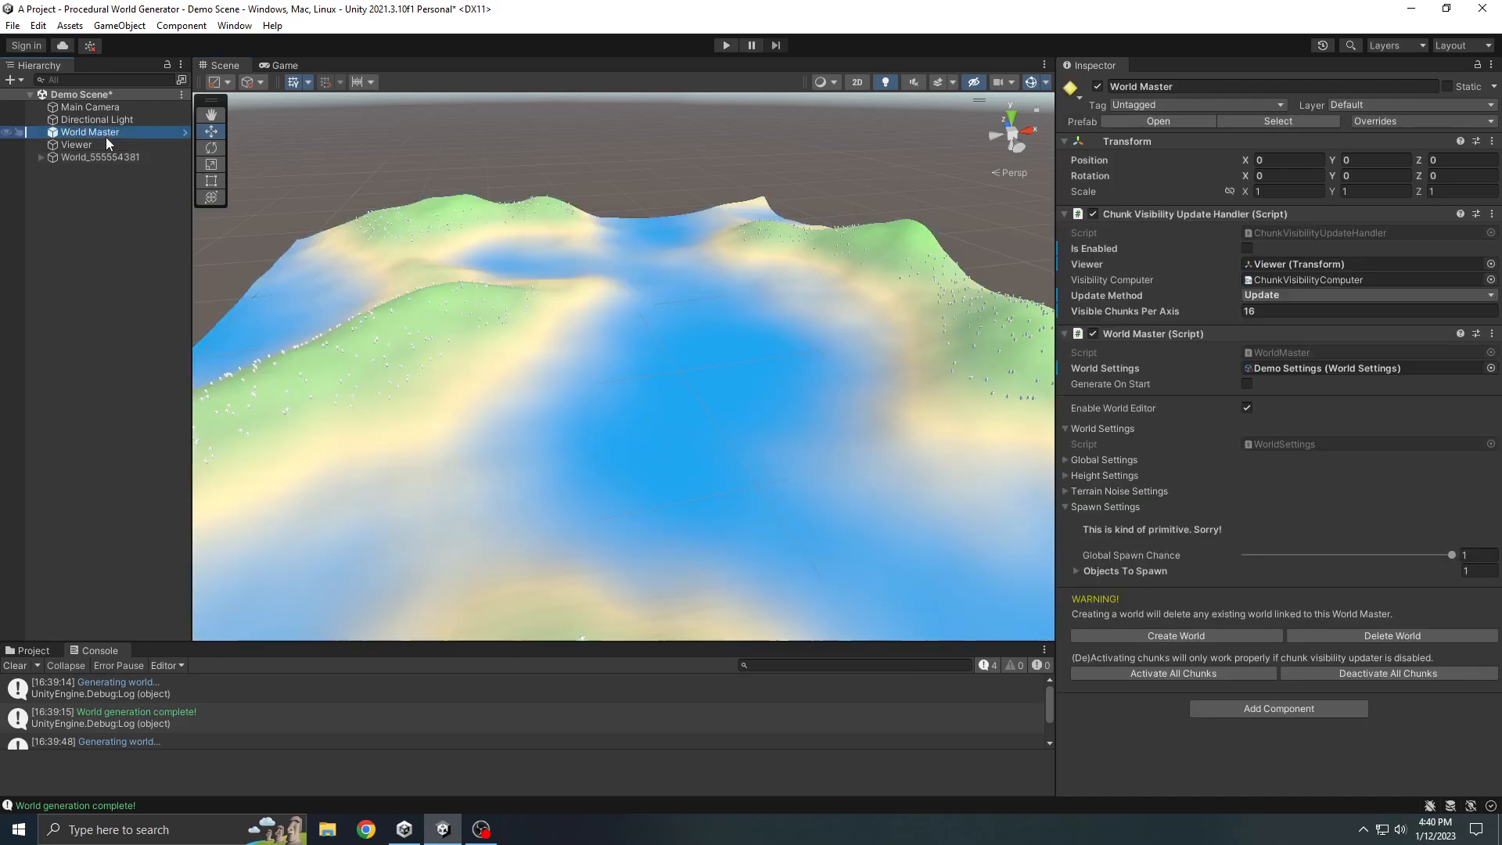
click(1405, 637)
Step: Enable Generate On Start for World Master and Is Enabled for its Chunk Visibility Update Handler
click(1165, 333)
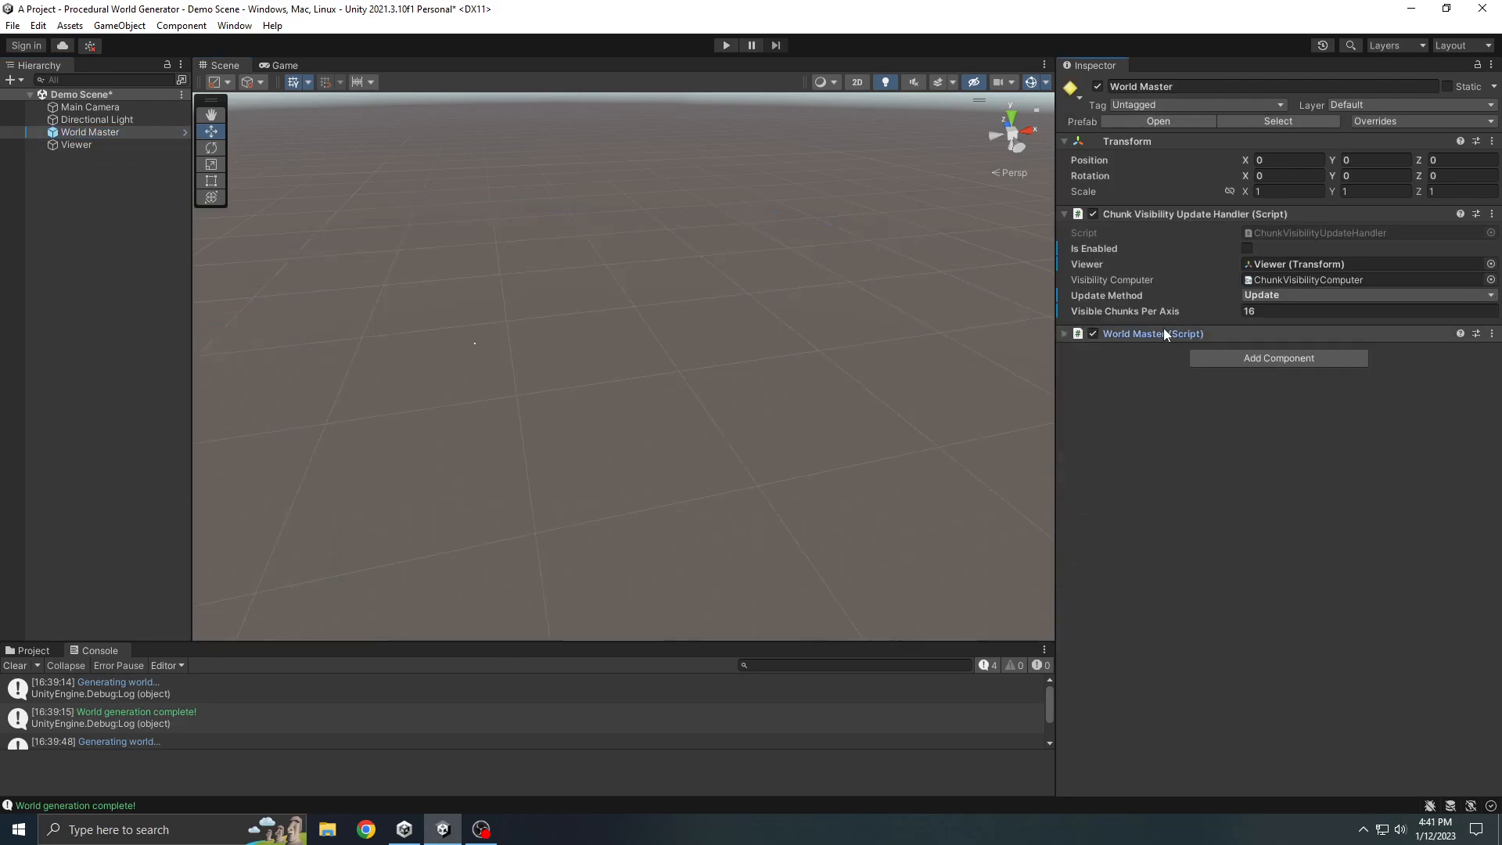
click(1171, 332)
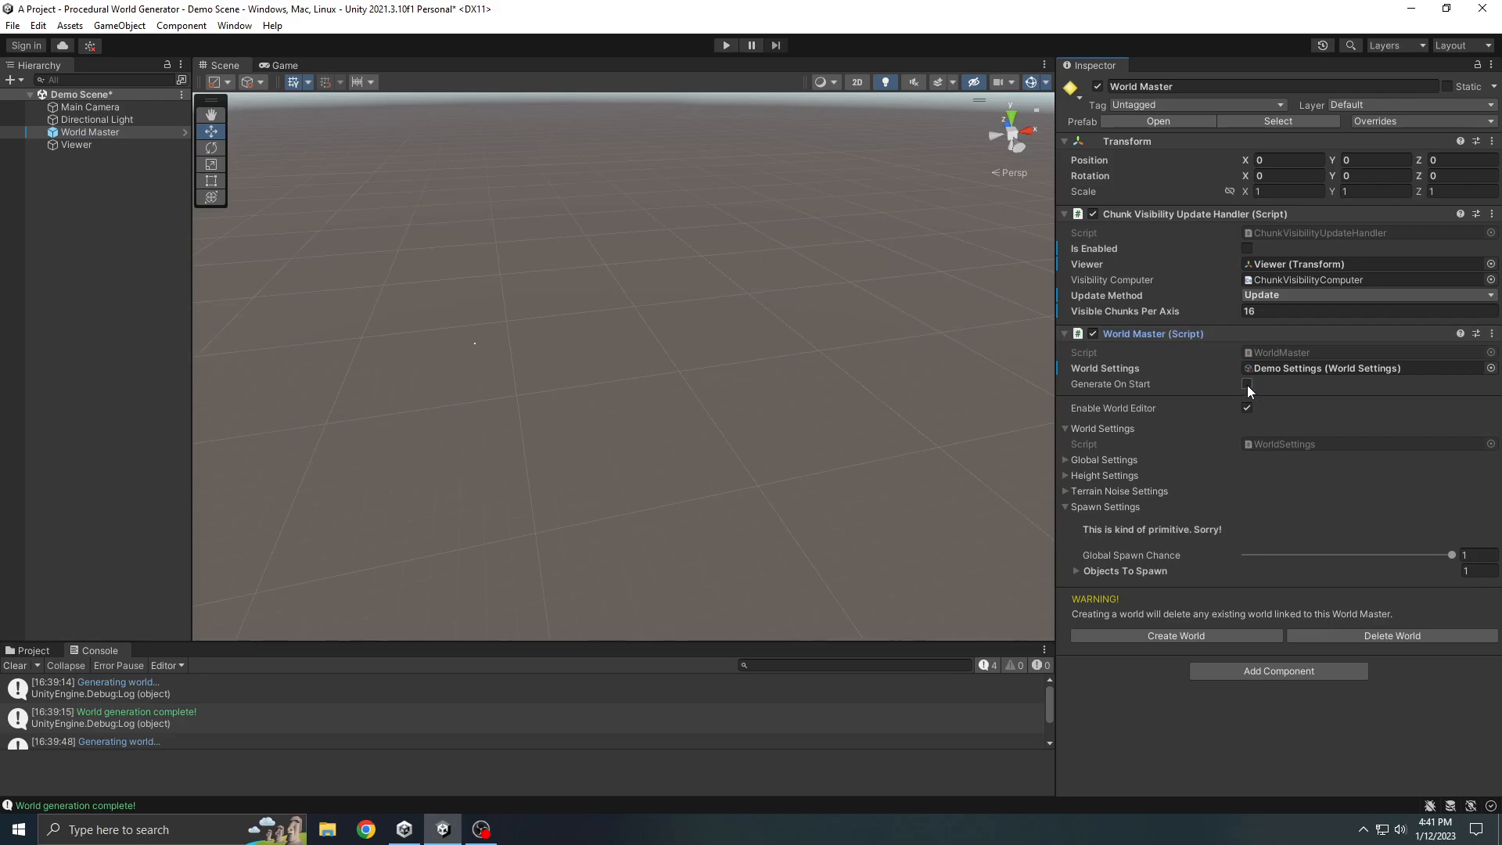
click(1208, 336)
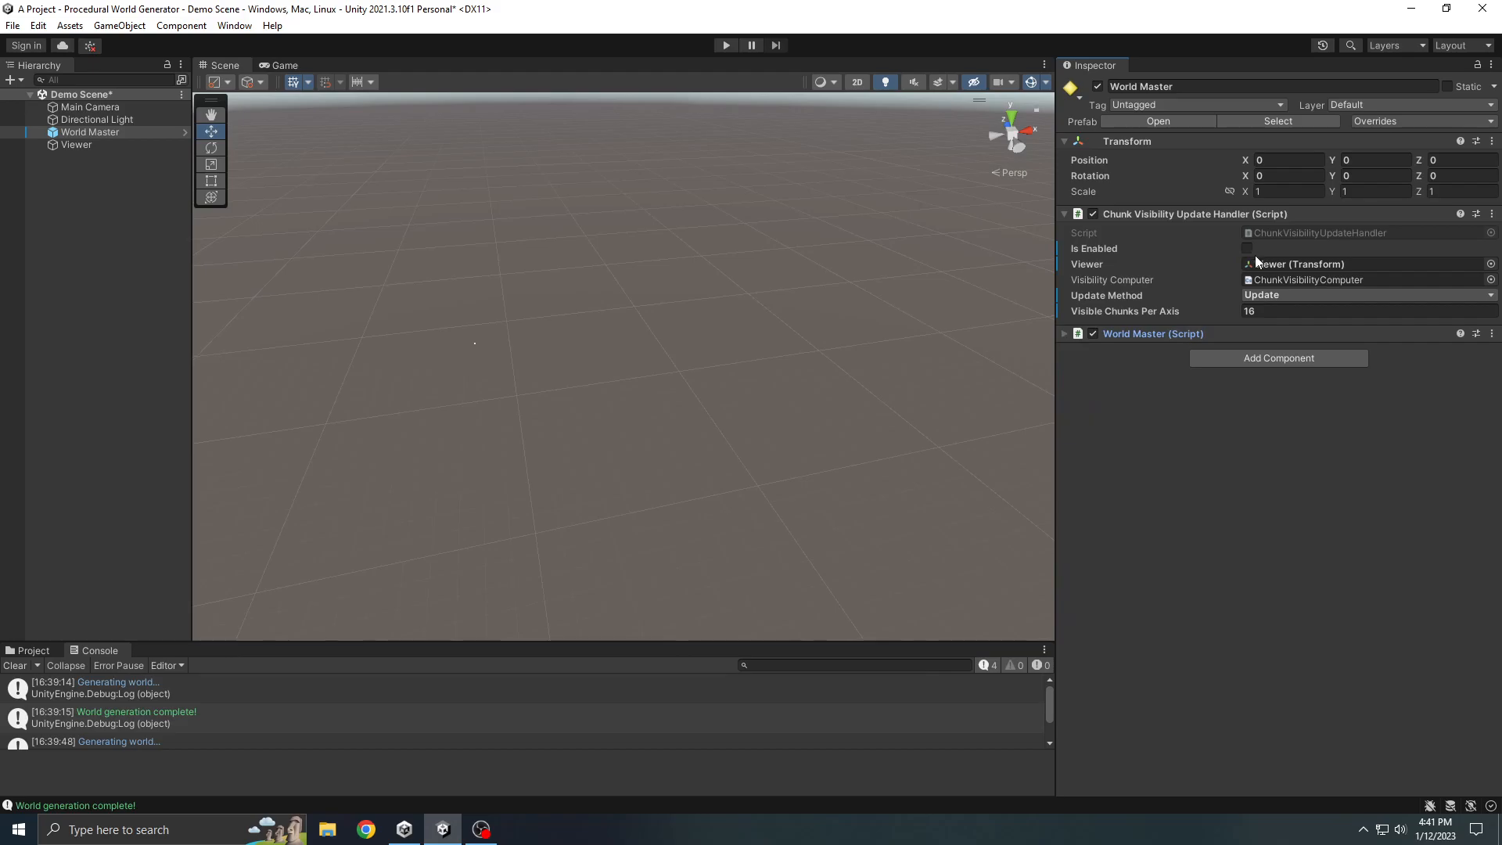
click(1208, 332)
click(1209, 332)
click(1248, 248)
click(1244, 214)
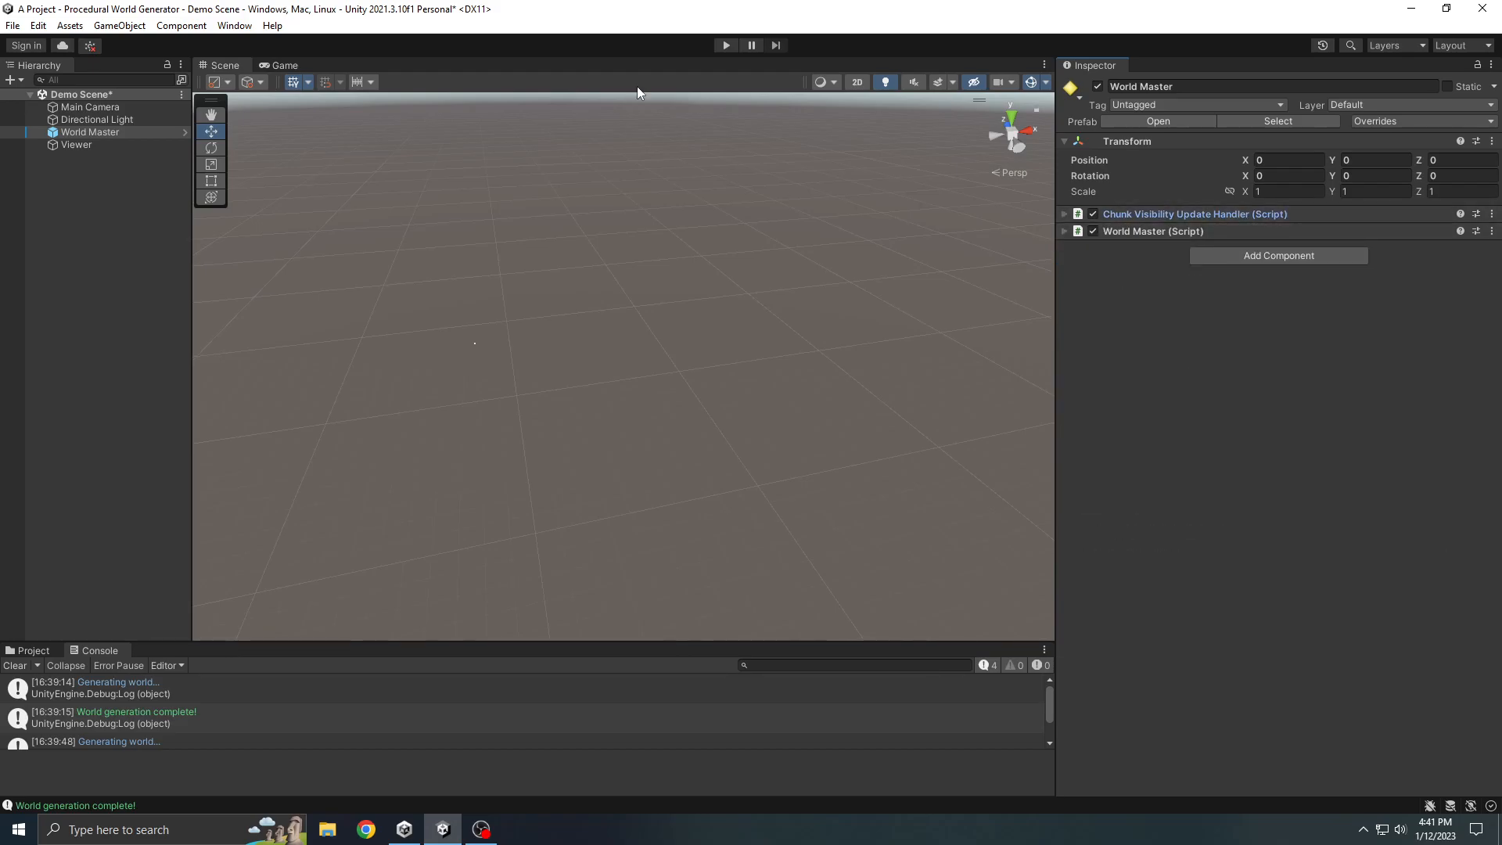
Step: Run the scene to test world generation on start, move the Viewer cube in the Scene view, and stop playing
click(726, 45)
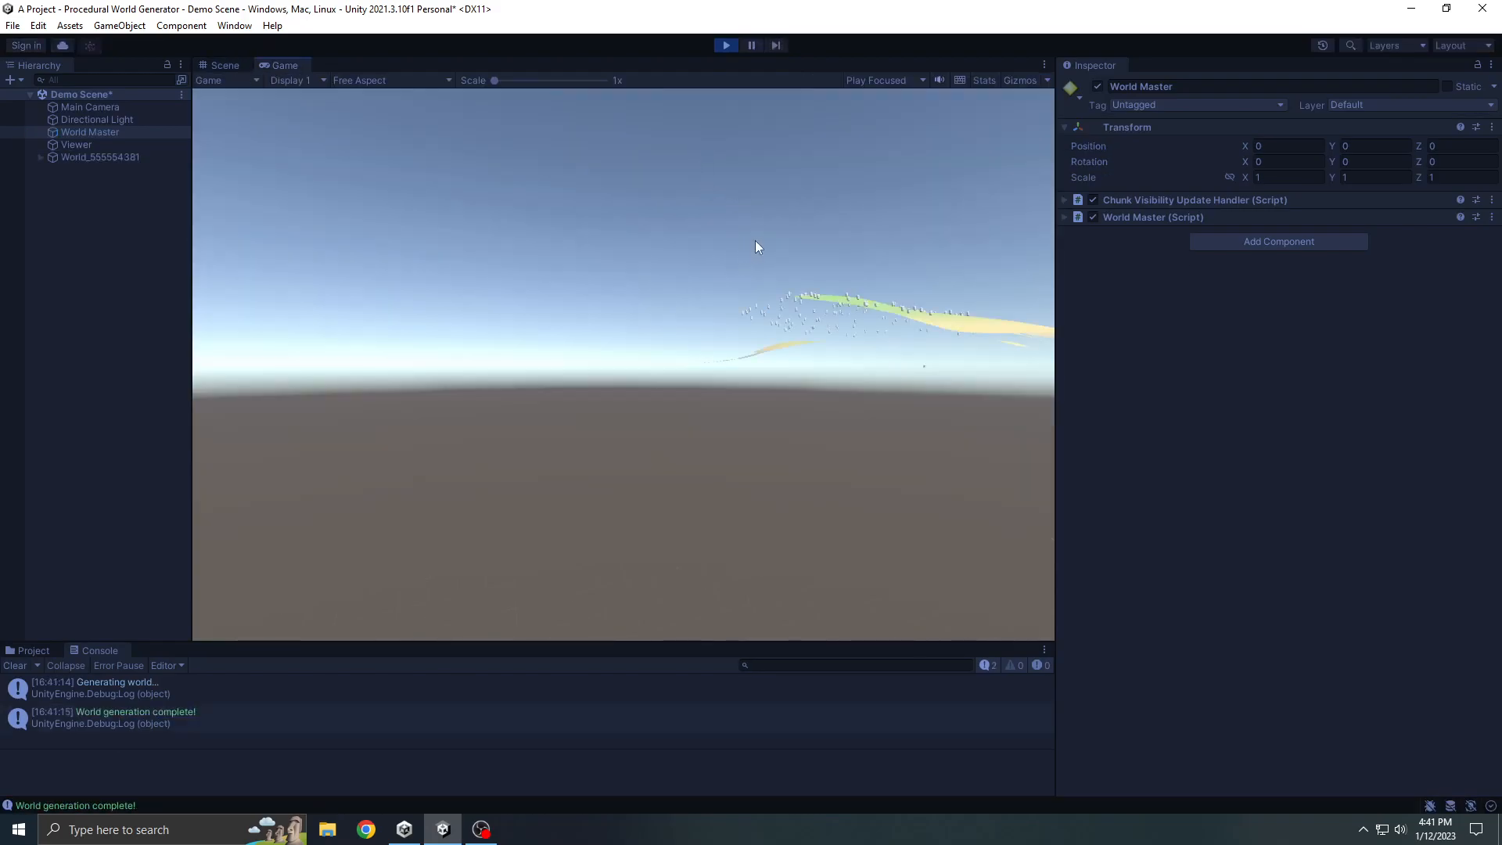
click(225, 65)
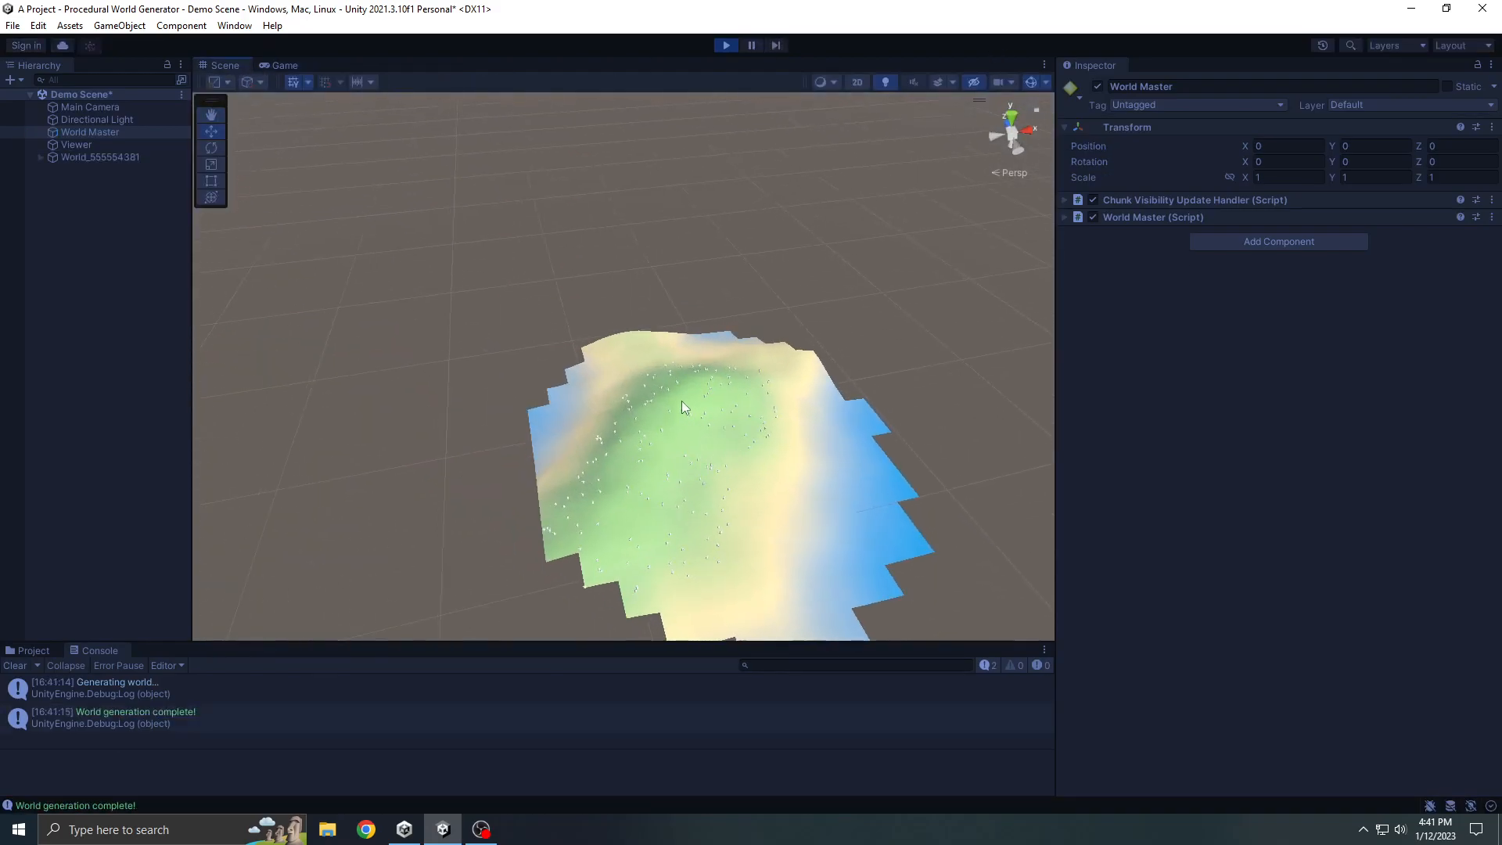
click(79, 145)
mouse_move(739, 406)
mouse_down()
mouse_move(677, 429)
mouse_move(669, 327)
mouse_move(626, 533)
mouse_move(791, 321)
mouse_move(587, 450)
mouse_move(733, 378)
mouse_up()
click(727, 46)
Step: Review the World Master component's generation and world deletion options with the scene stopped
click(90, 132)
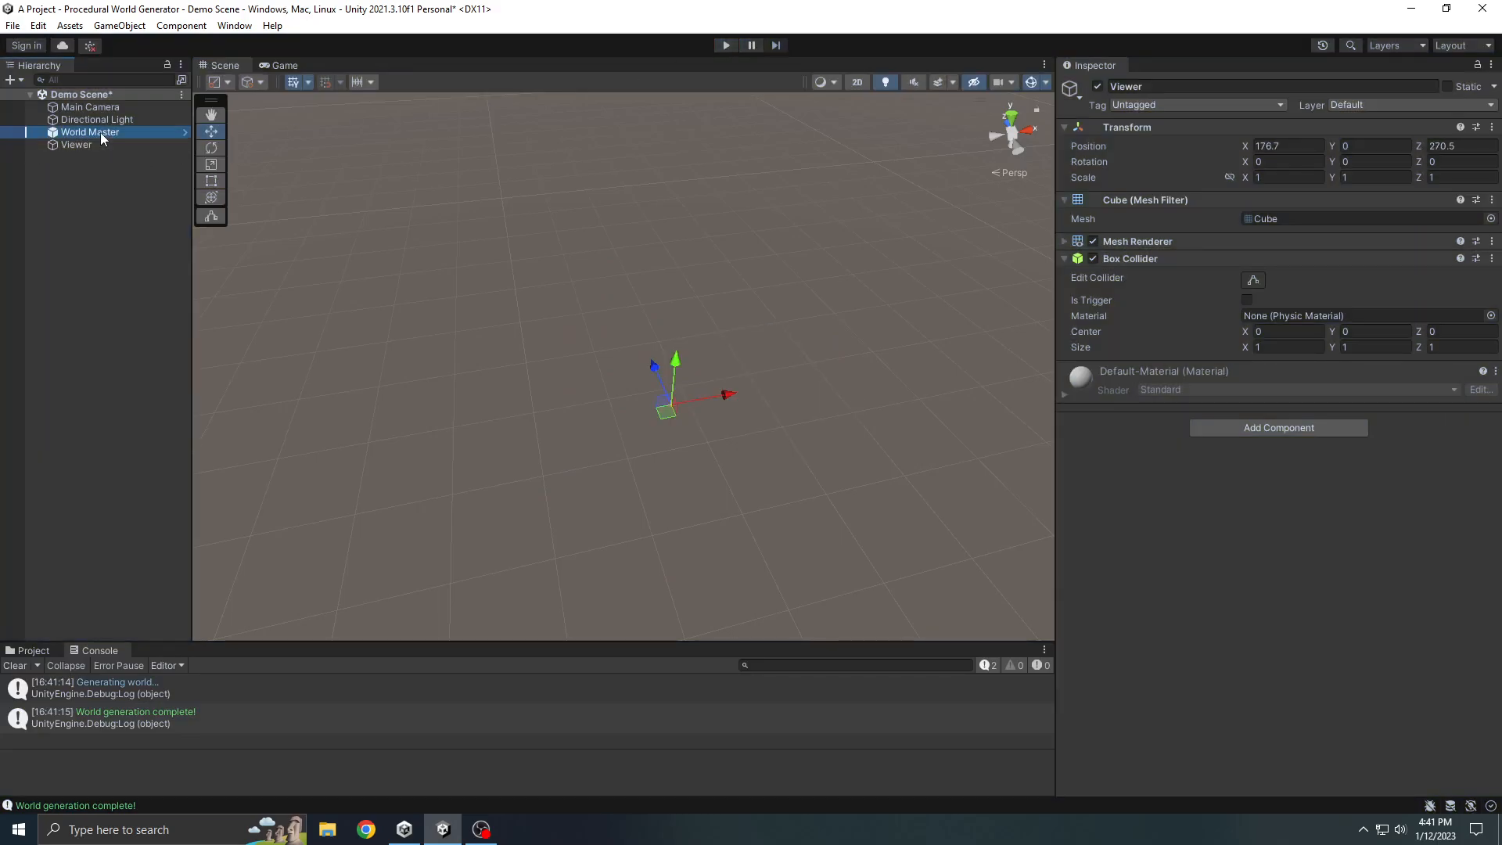
click(1153, 230)
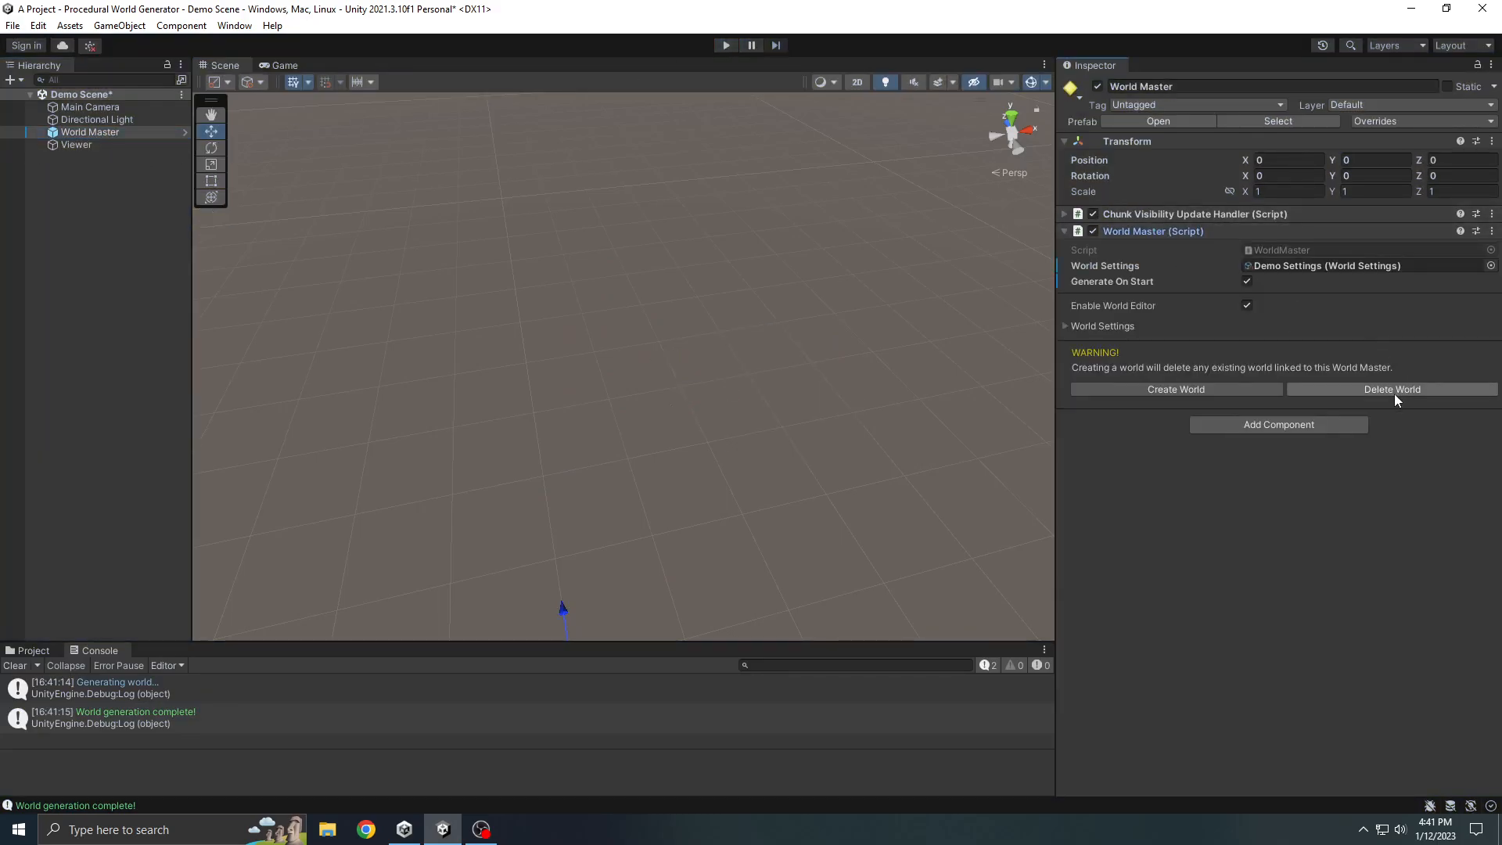
click(1198, 229)
right_drag(714, 452, 706, 407)
middle_drag(720, 438, 741, 282)
scroll(694, 332, up, 2)
middle_drag(736, 368, 739, 371)
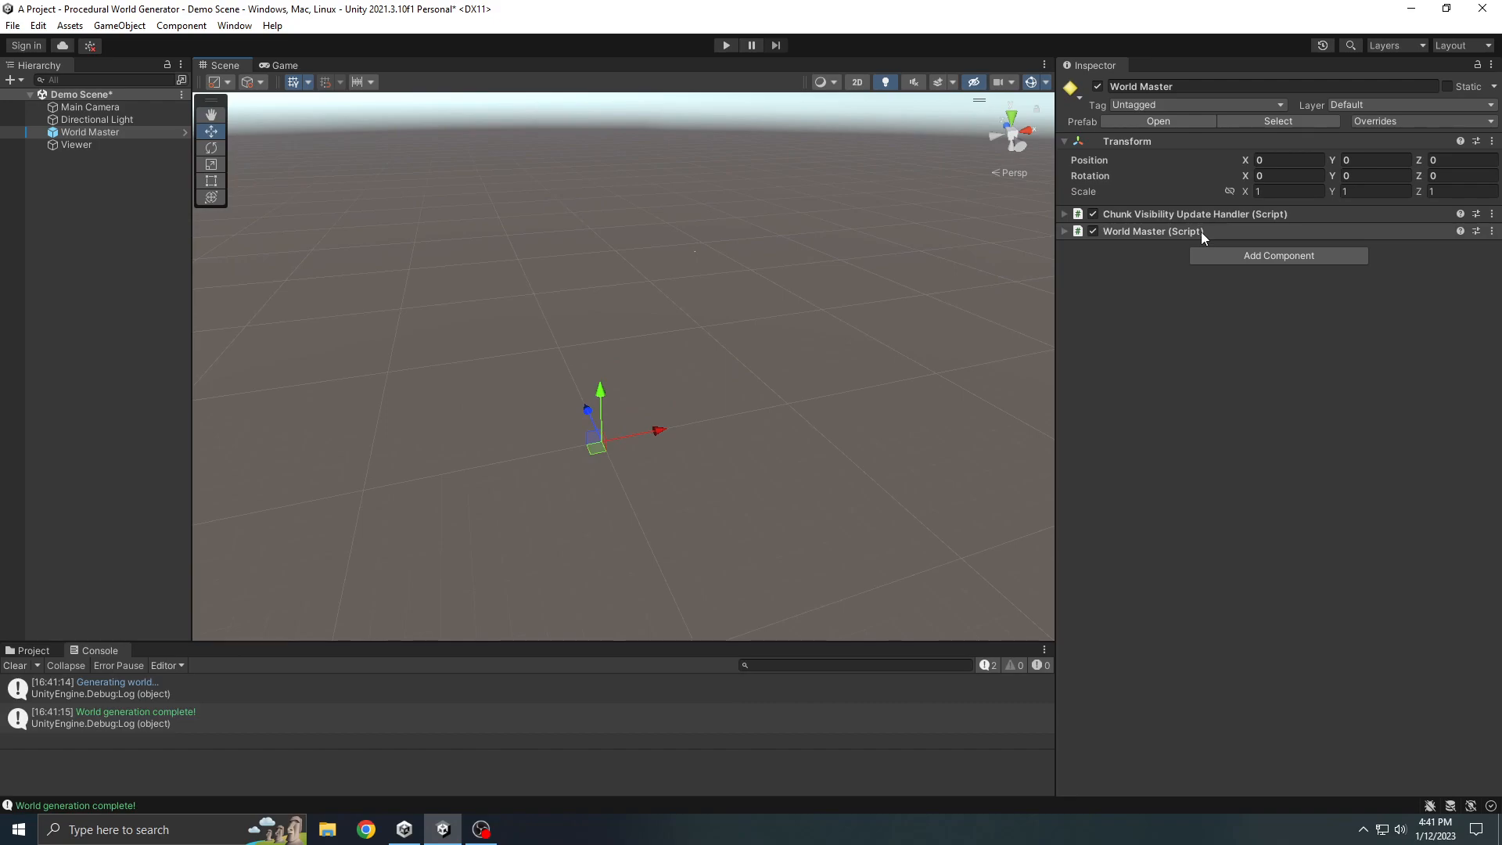
Step: Locate the ChunkVisibilityComputer compute shader in the Compute Shaders folder of XEntity World Generation Kit 1.0
click(1148, 214)
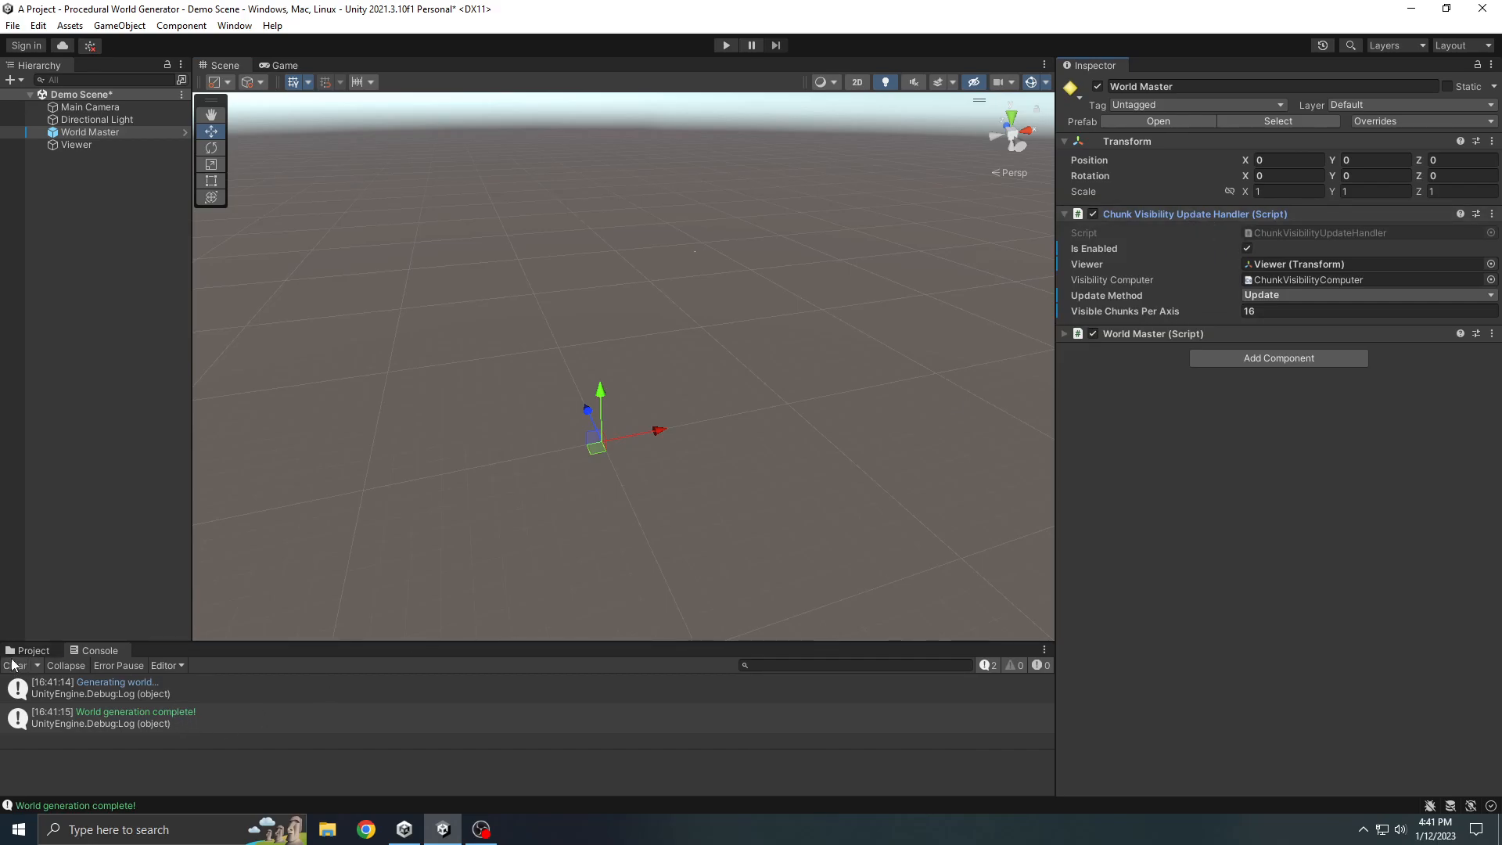
click(43, 656)
click(92, 766)
drag(219, 642, 235, 607)
click(262, 661)
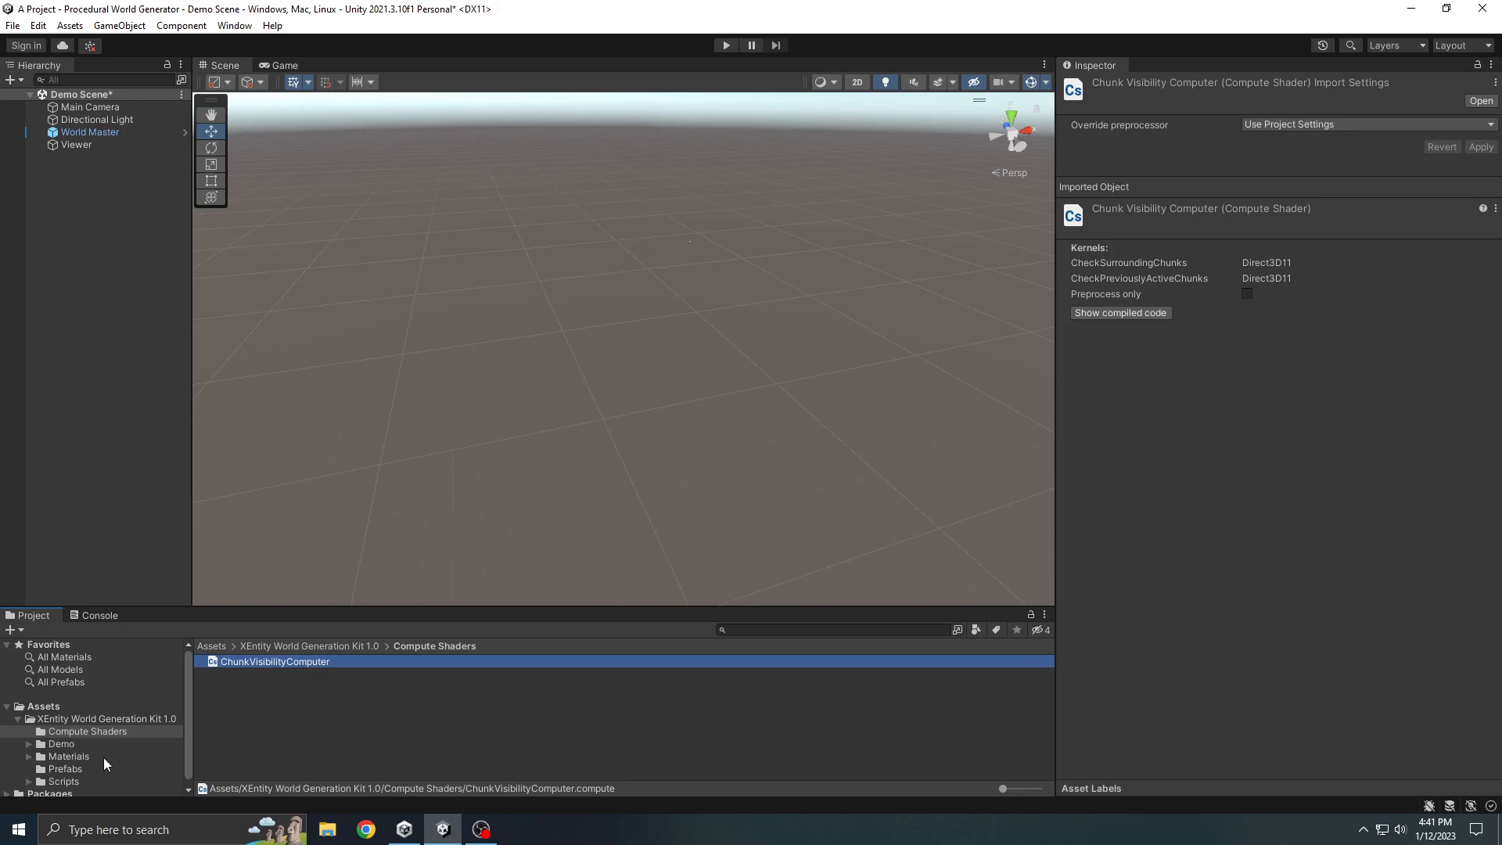
Step: Set World Size In Chunks to 300 in World Master's Global Settings
click(106, 133)
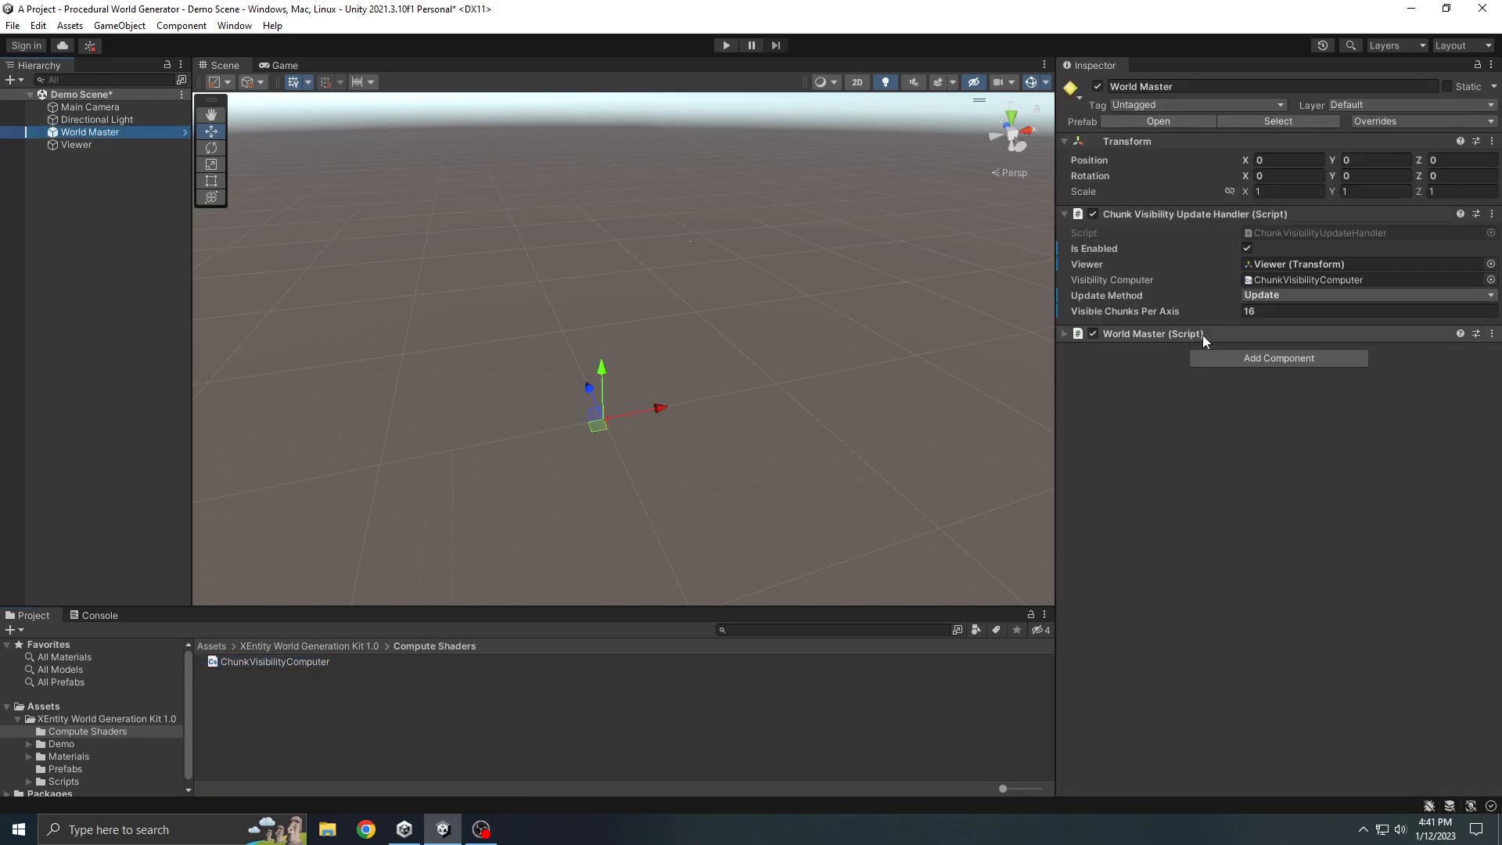
click(1103, 429)
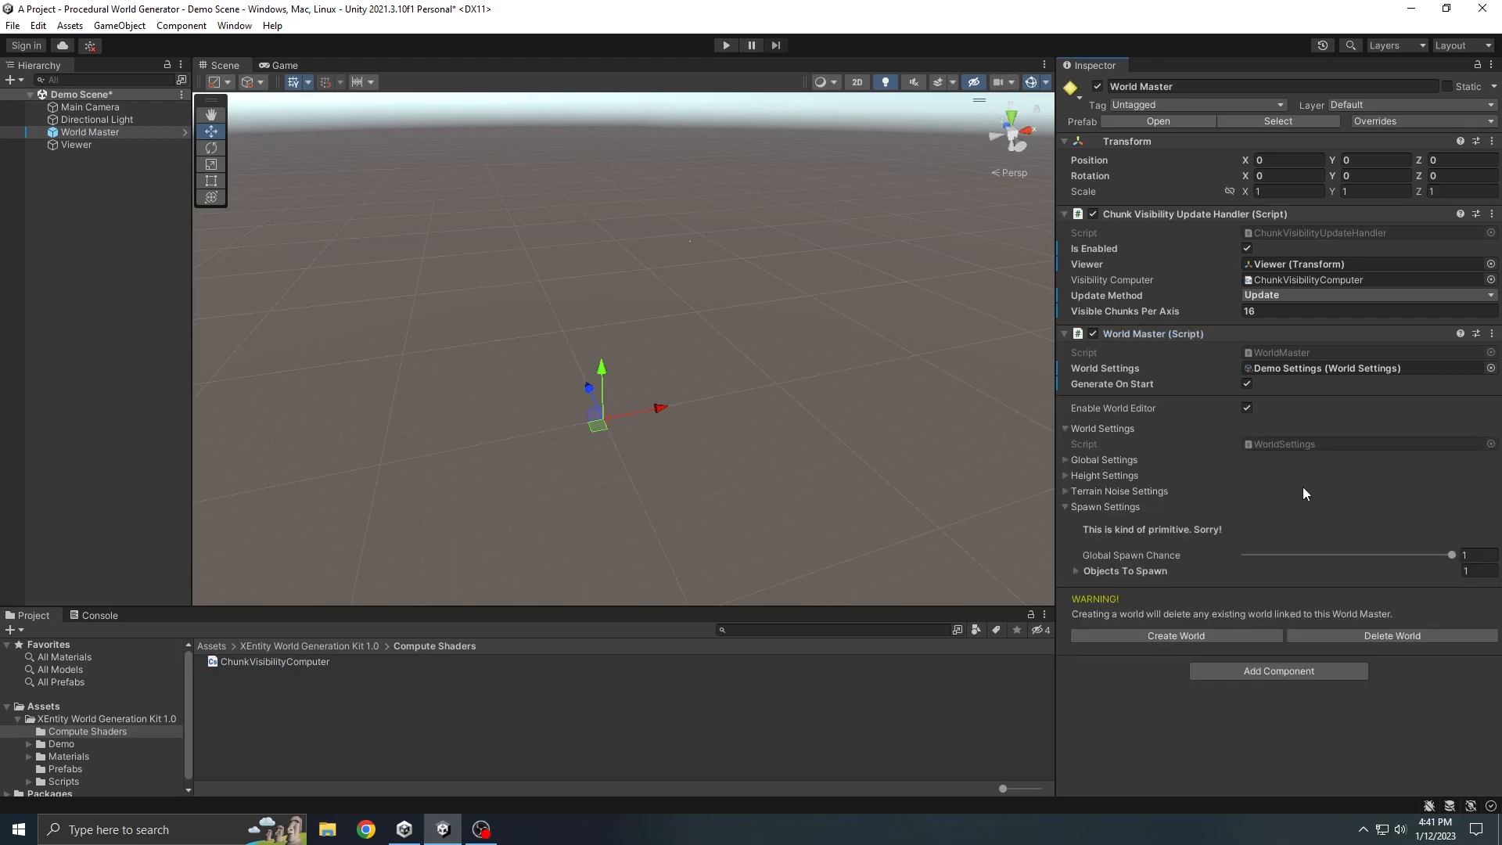
click(1097, 506)
click(1124, 463)
click(1289, 507)
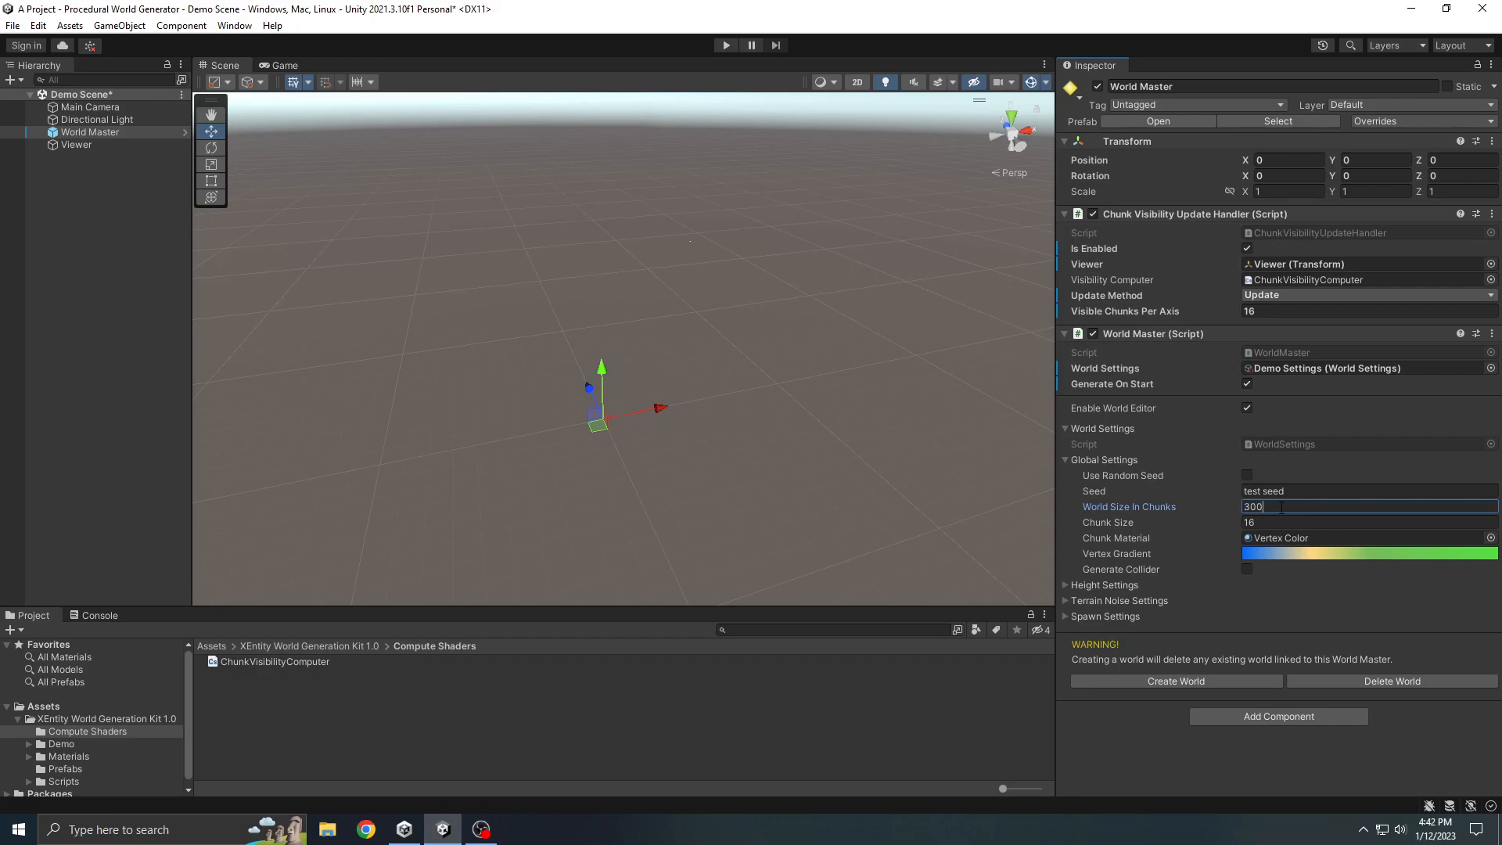
text(300)
click(1264, 522)
click(1273, 508)
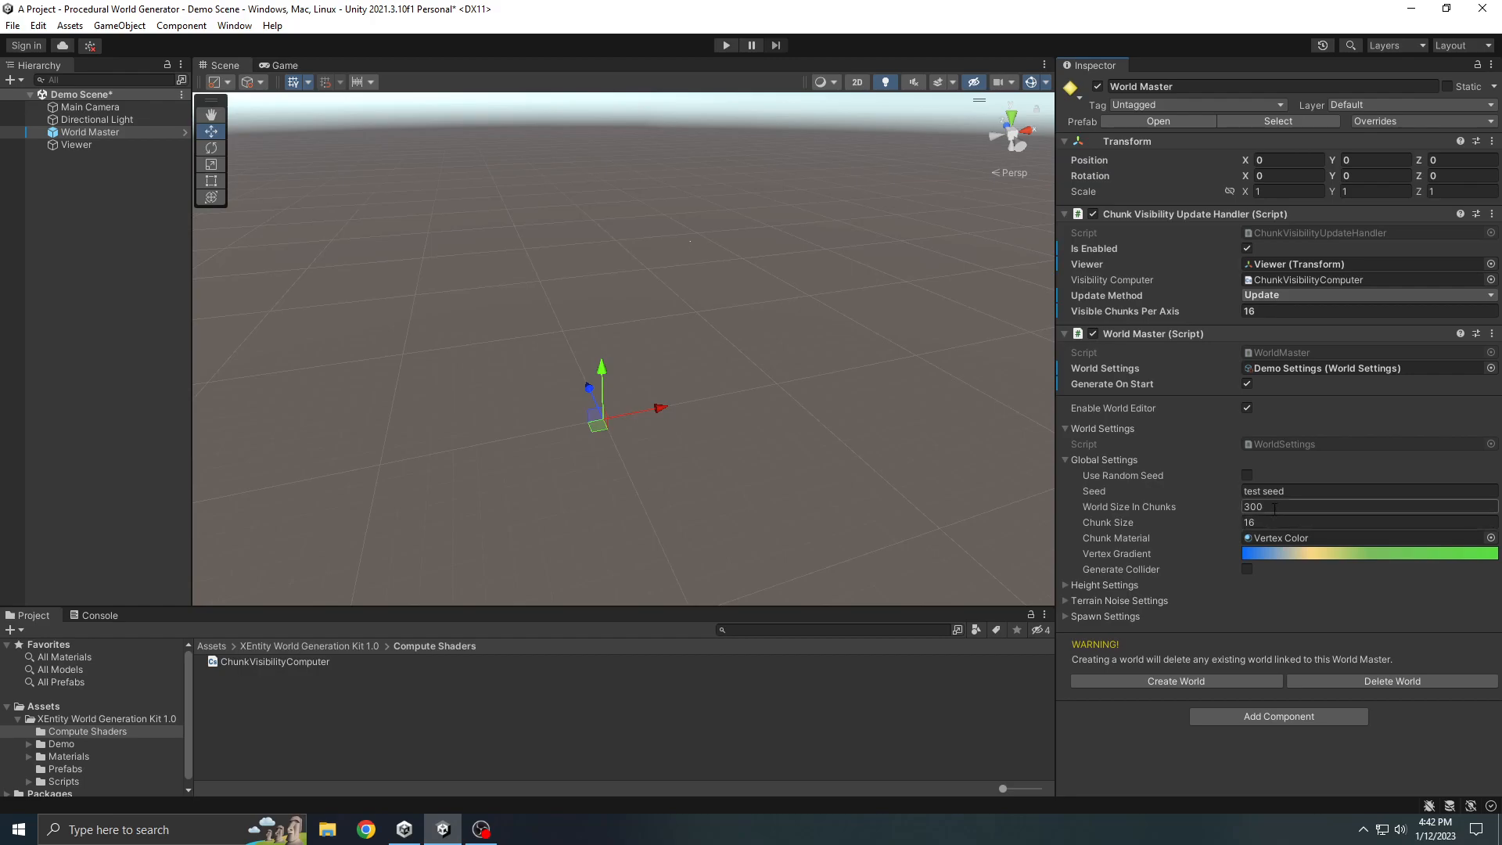
scroll(899, 439, down, 3)
middle_drag(899, 438, 908, 465)
right_drag(907, 465, 885, 442)
middle_drag(908, 460, 908, 435)
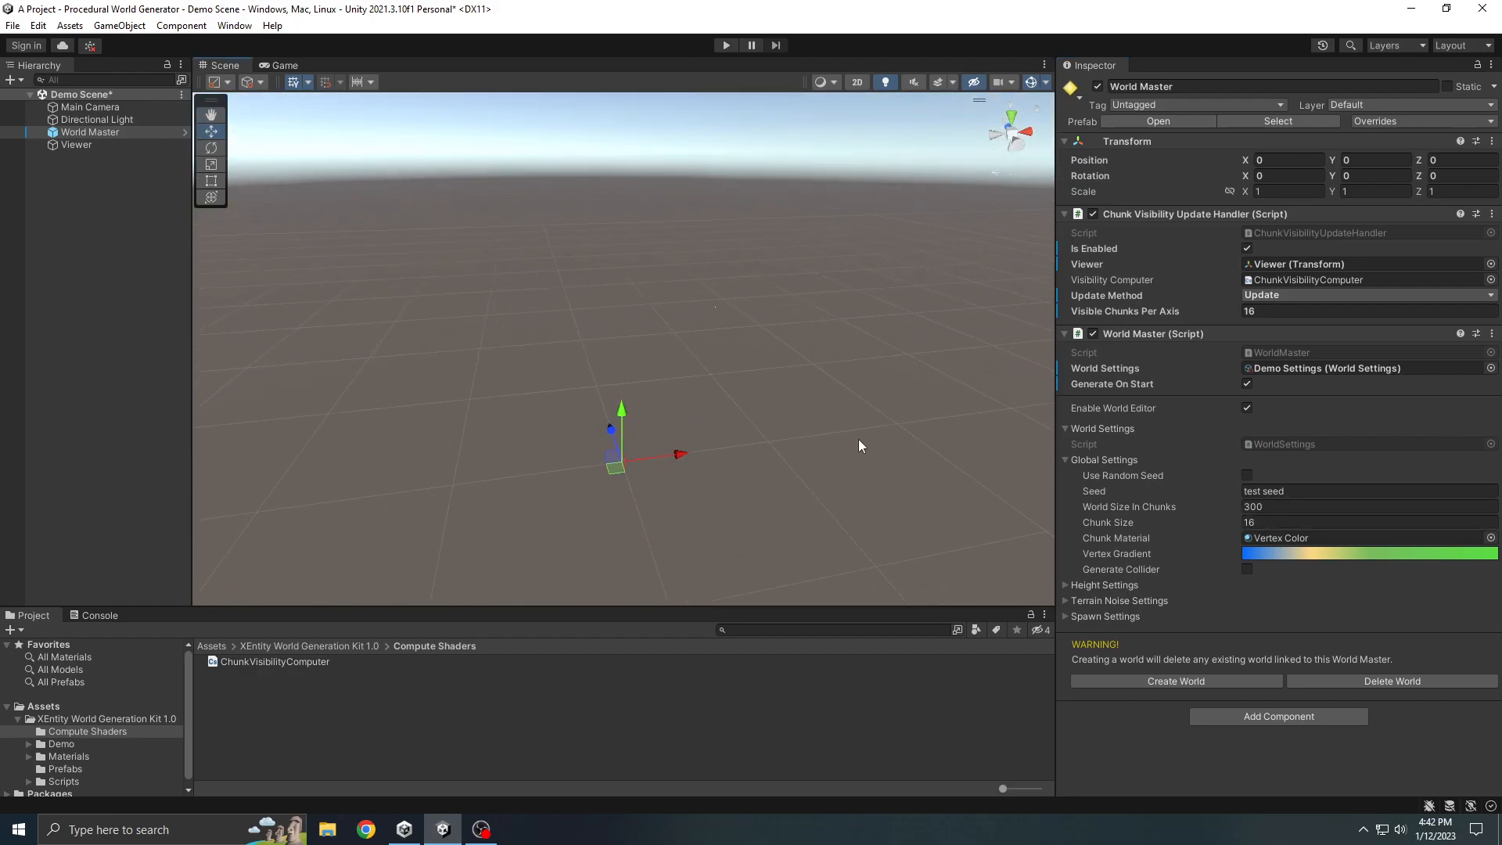
right_drag(862, 440, 895, 467)
middle_drag(898, 463, 888, 477)
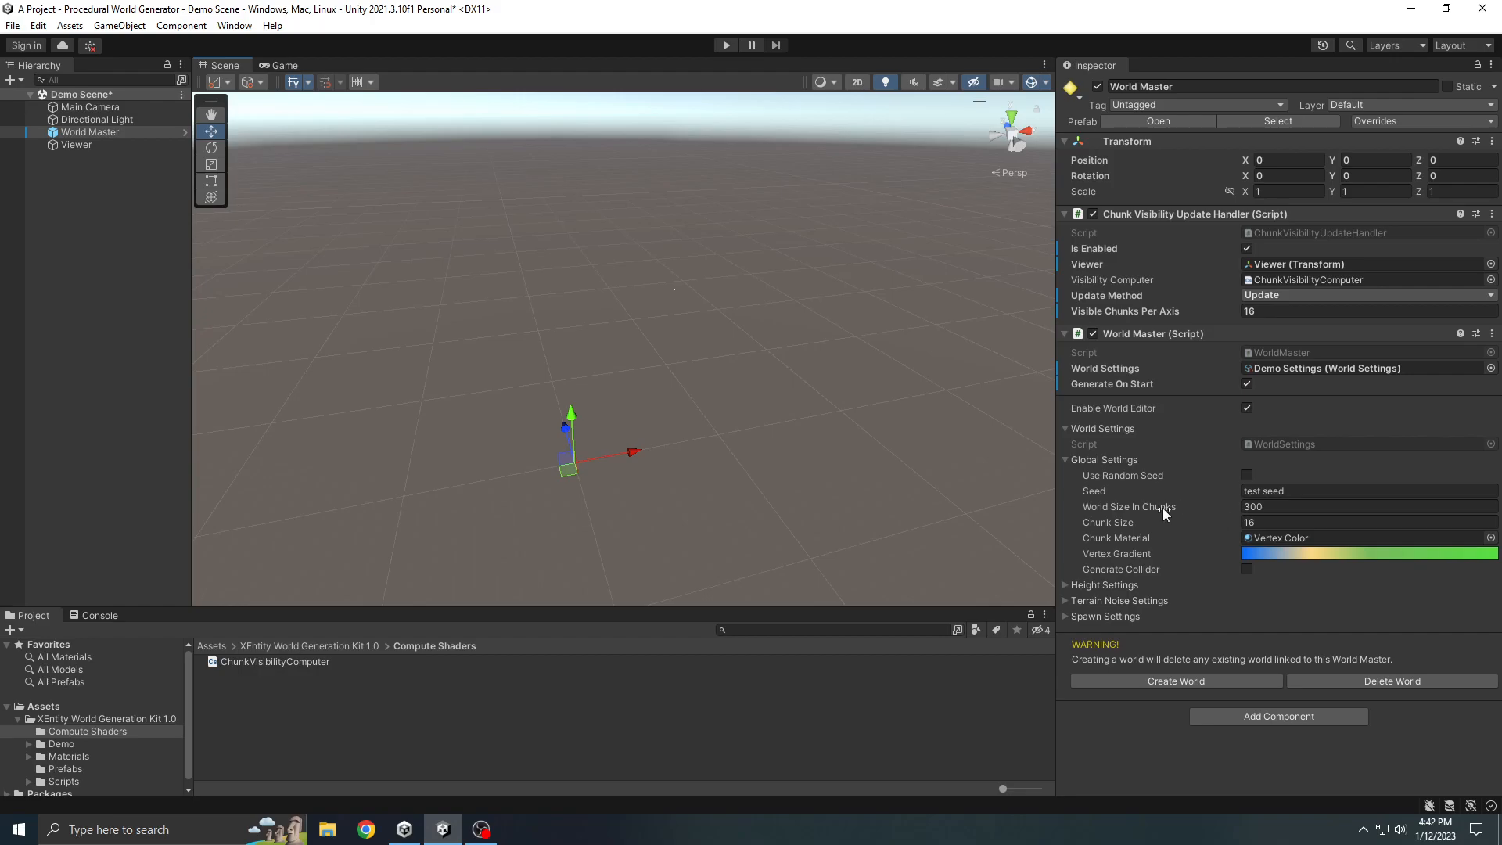
click(1111, 459)
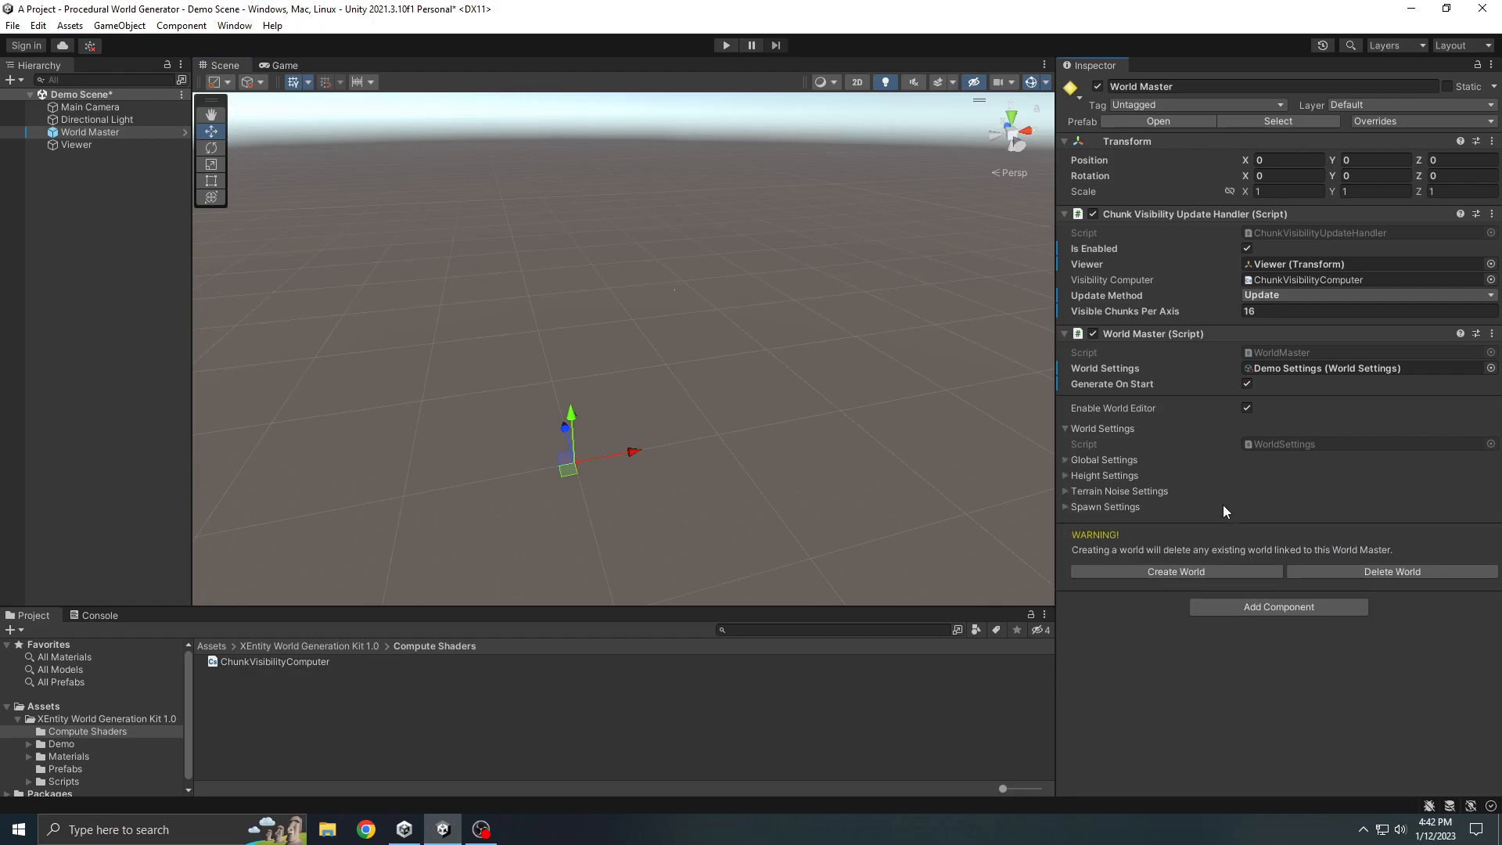
Step: Create the world from the World Master and show the Console in a shorter lower panel to follow generation
click(1198, 572)
click(110, 616)
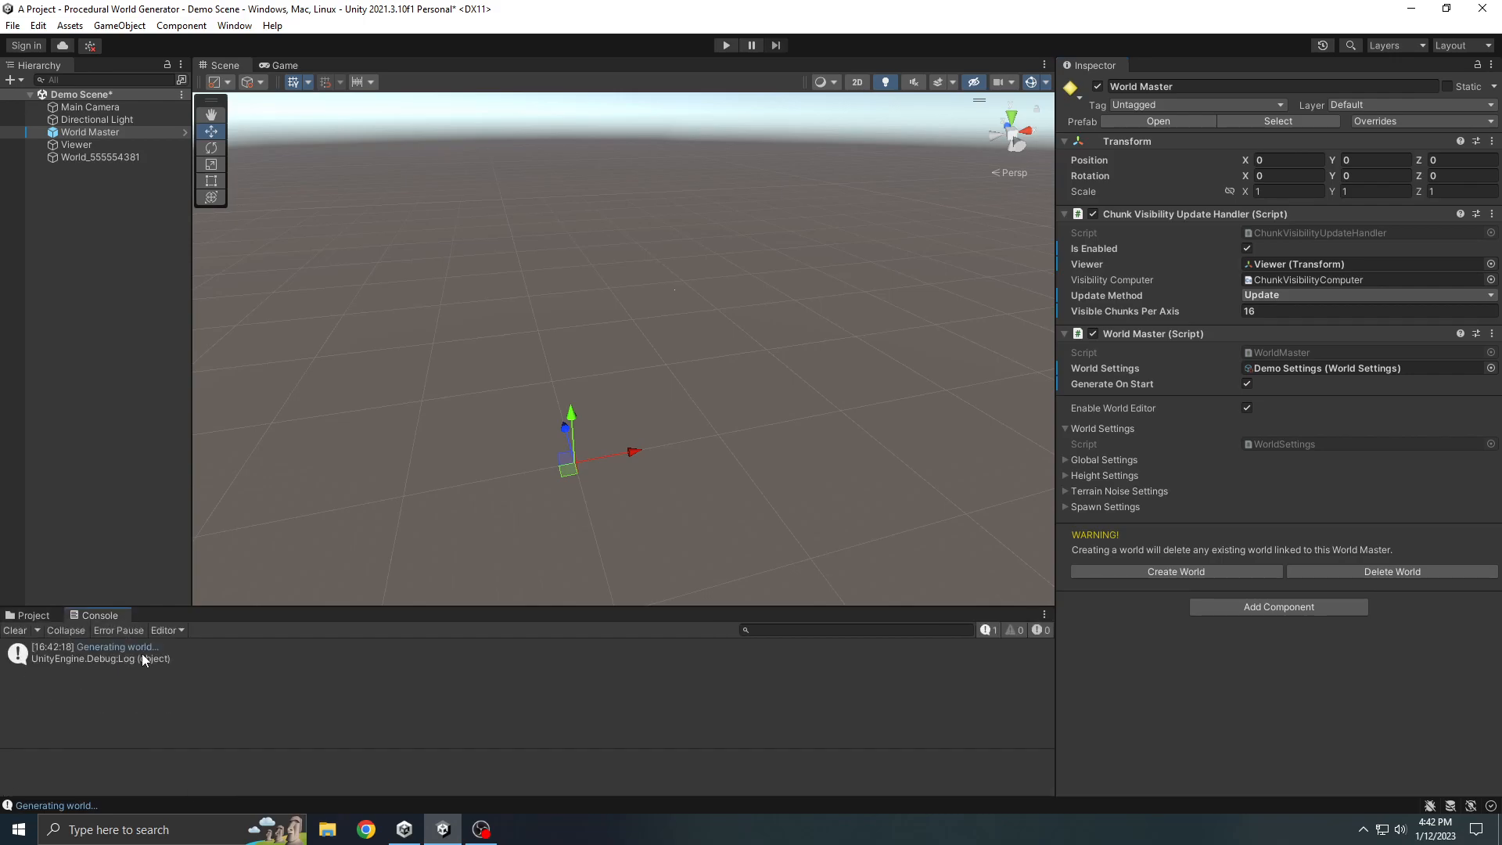
drag(440, 606, 440, 632)
scroll(603, 510, down, 4)
middle_drag(615, 504, 604, 533)
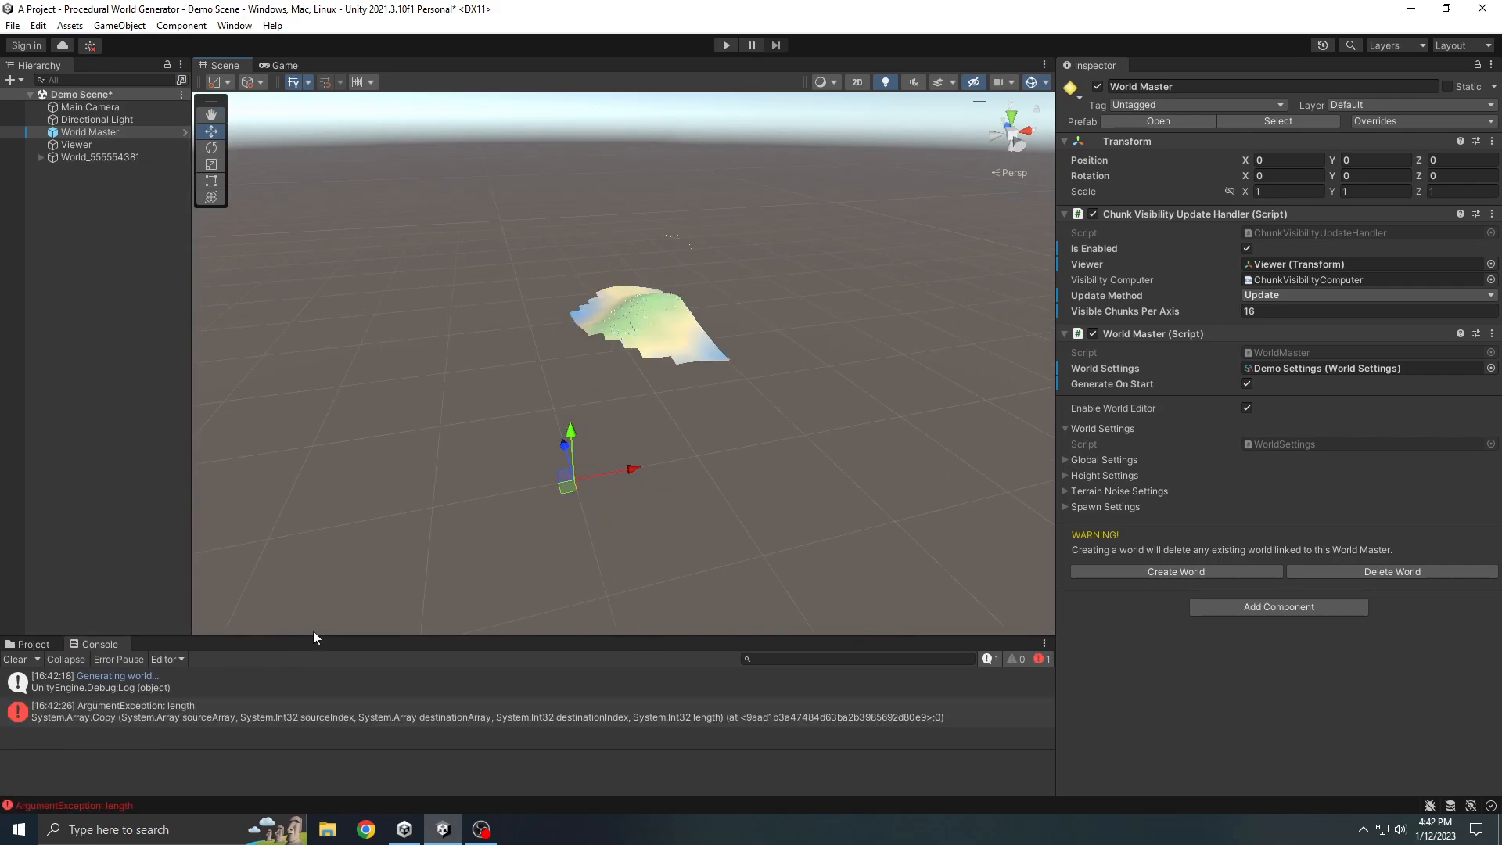
Step: Examine the generated terrain chunks in the Scene view and clear the Console messages
middle_drag(618, 374, 604, 444)
scroll(606, 444, down, 3)
middle_drag(679, 368, 640, 451)
scroll(614, 504, up, 2)
scroll(615, 509, up, 2)
middle_drag(645, 552, 666, 490)
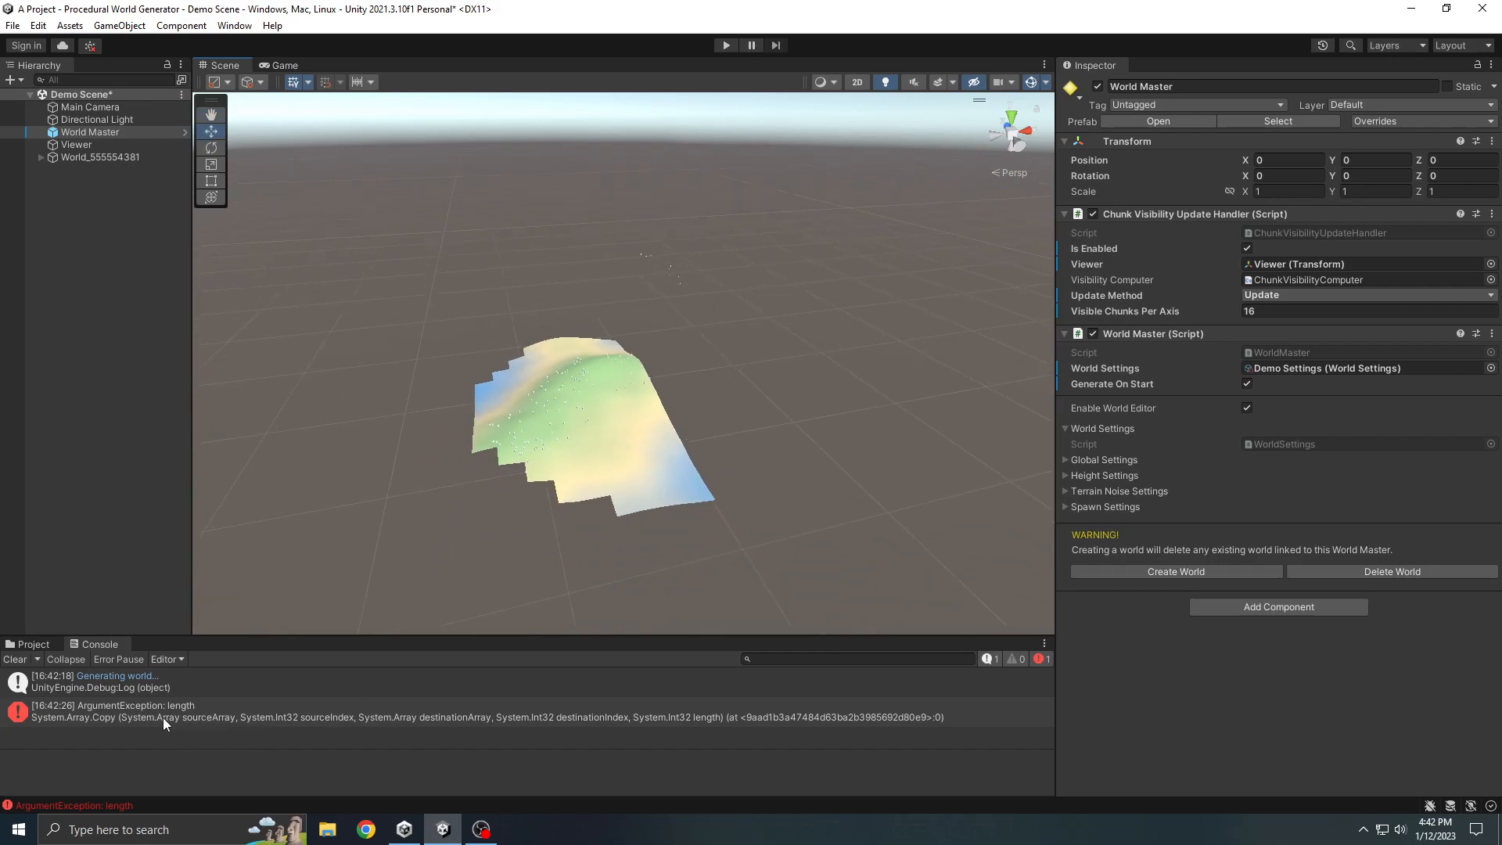
click(25, 661)
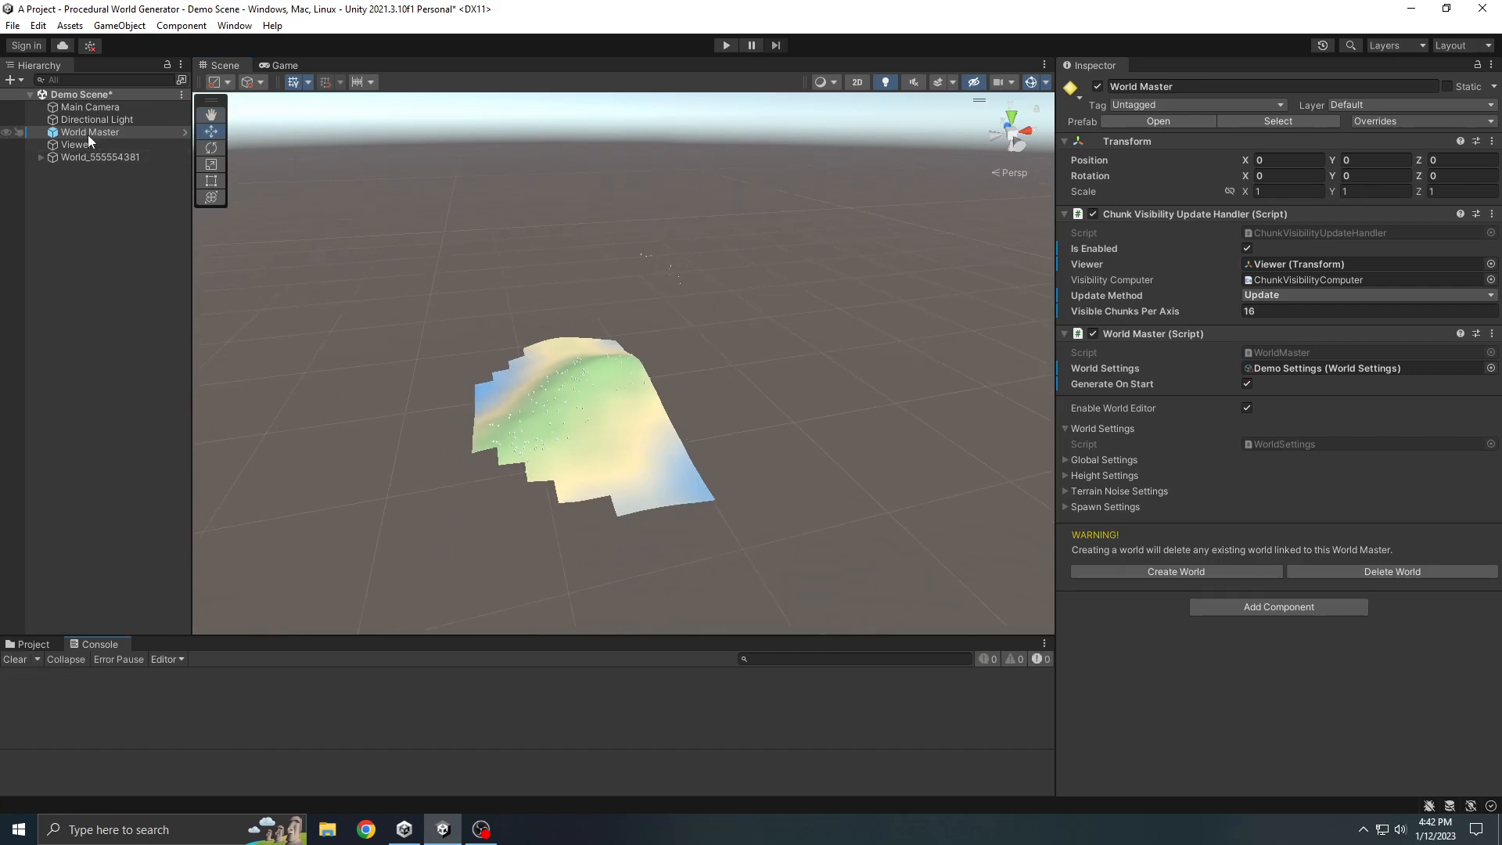
Step: Move the Viewer cube across the terrain to about X 105, Z 40 to shift the visible chunks
click(110, 147)
right_drag(569, 285, 596, 369)
scroll(609, 312, down, 8)
middle_drag(609, 312, 616, 435)
scroll(617, 435, down, 3)
drag(611, 425, 618, 539)
key(q)
middle_drag(689, 523, 699, 502)
scroll(699, 503, up, 3)
right_drag(681, 512, 767, 408)
middle_drag(768, 407, 772, 347)
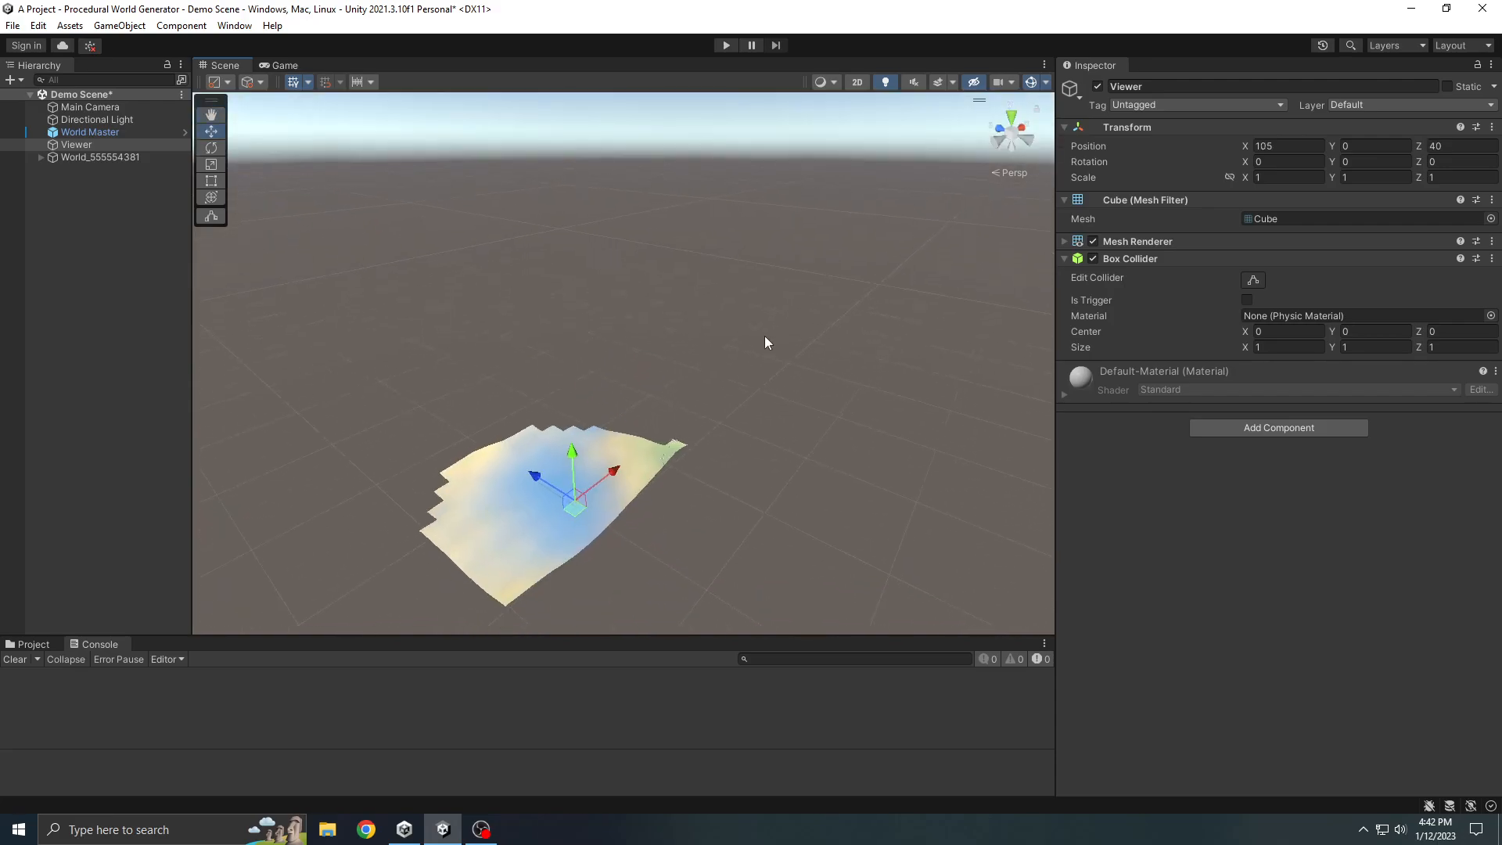
Step: Select World Master and review its world creation and deletion options alongside the terrain in the Scene view
click(90, 133)
middle_drag(705, 460, 802, 416)
scroll(730, 432, up, 6)
middle_drag(732, 471, 740, 395)
key(w)
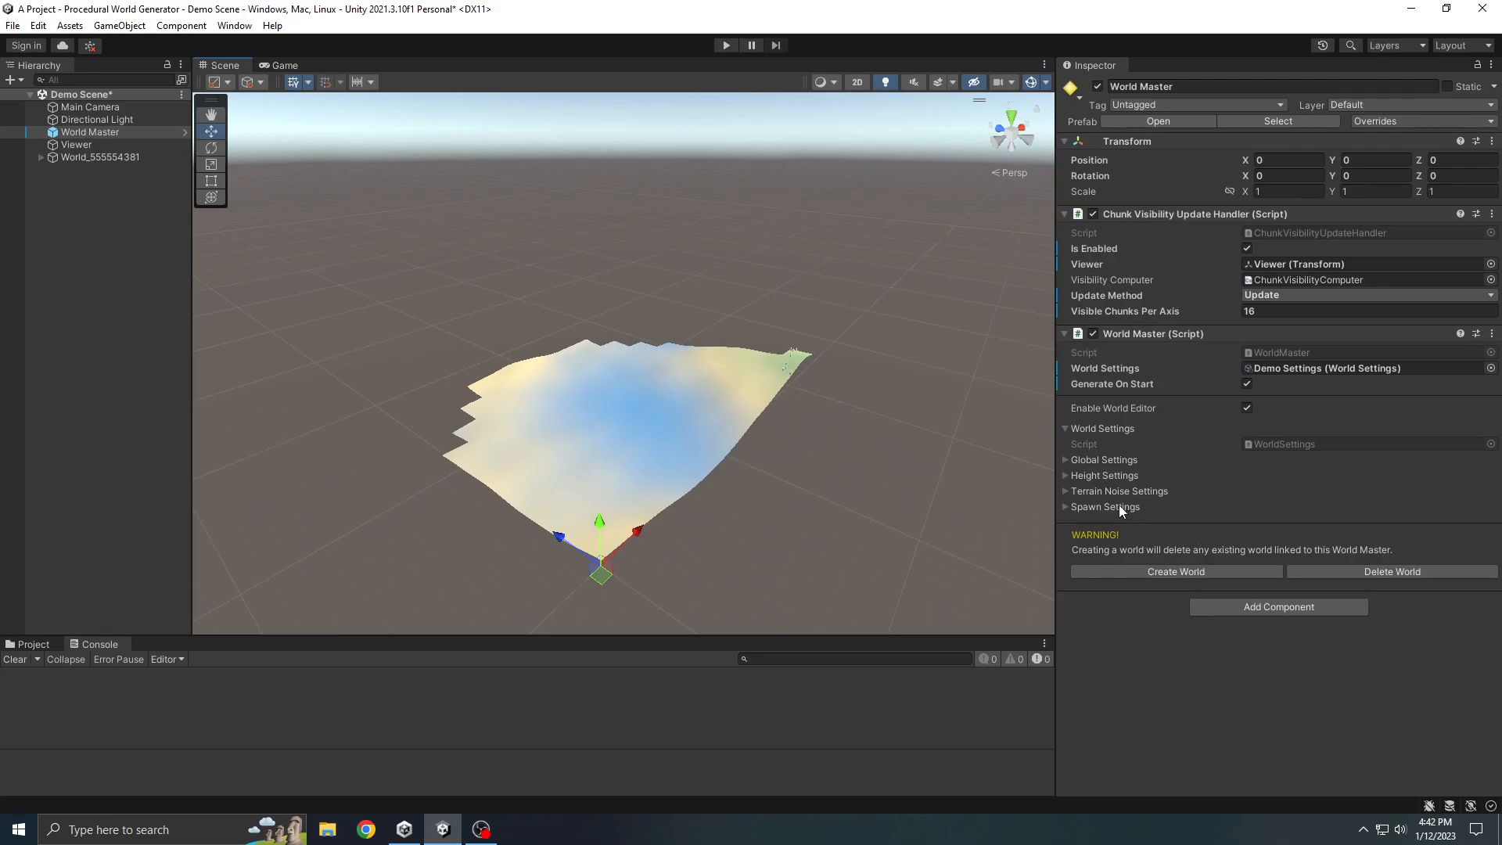
scroll(814, 390, up, 3)
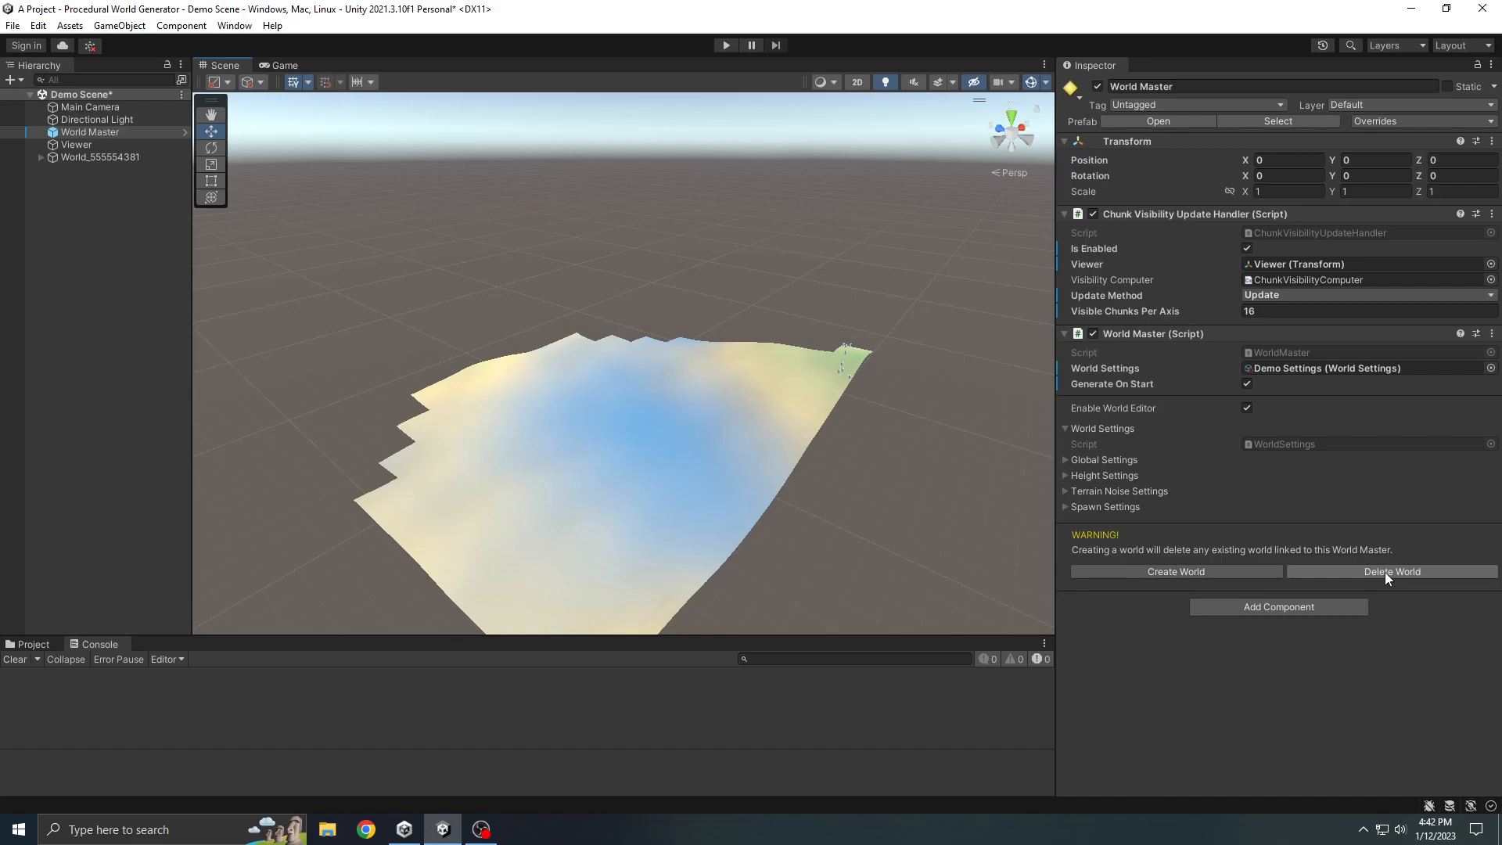
middle_drag(782, 411, 785, 463)
right_drag(784, 462, 716, 466)
middle_drag(717, 467, 622, 474)
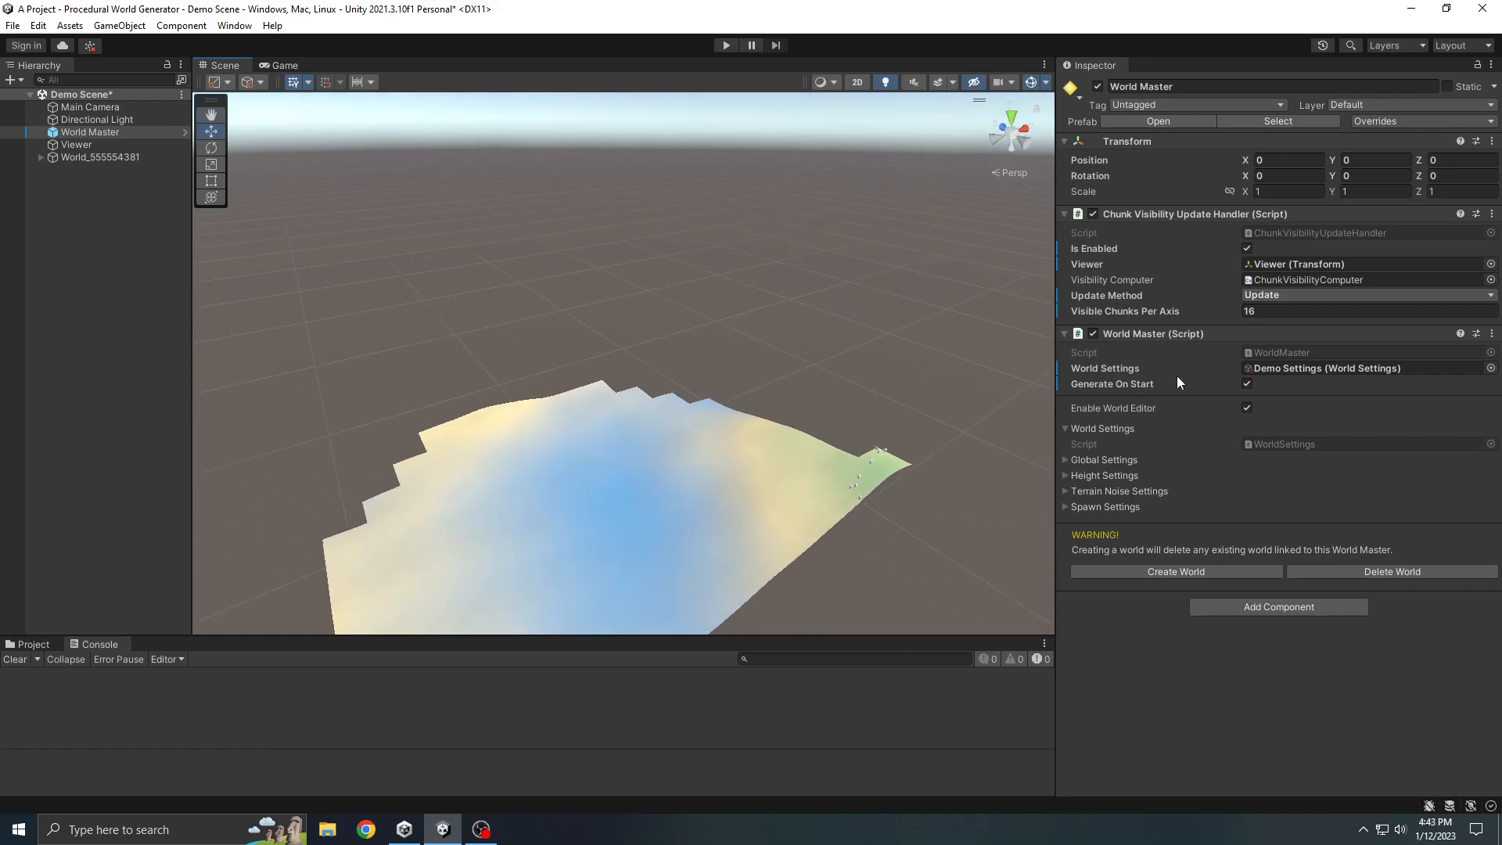
Step: Show the README from the XEntity World Generation Kit 1.0 folder in a widened Inspector to read its instructions and known issues
click(57, 644)
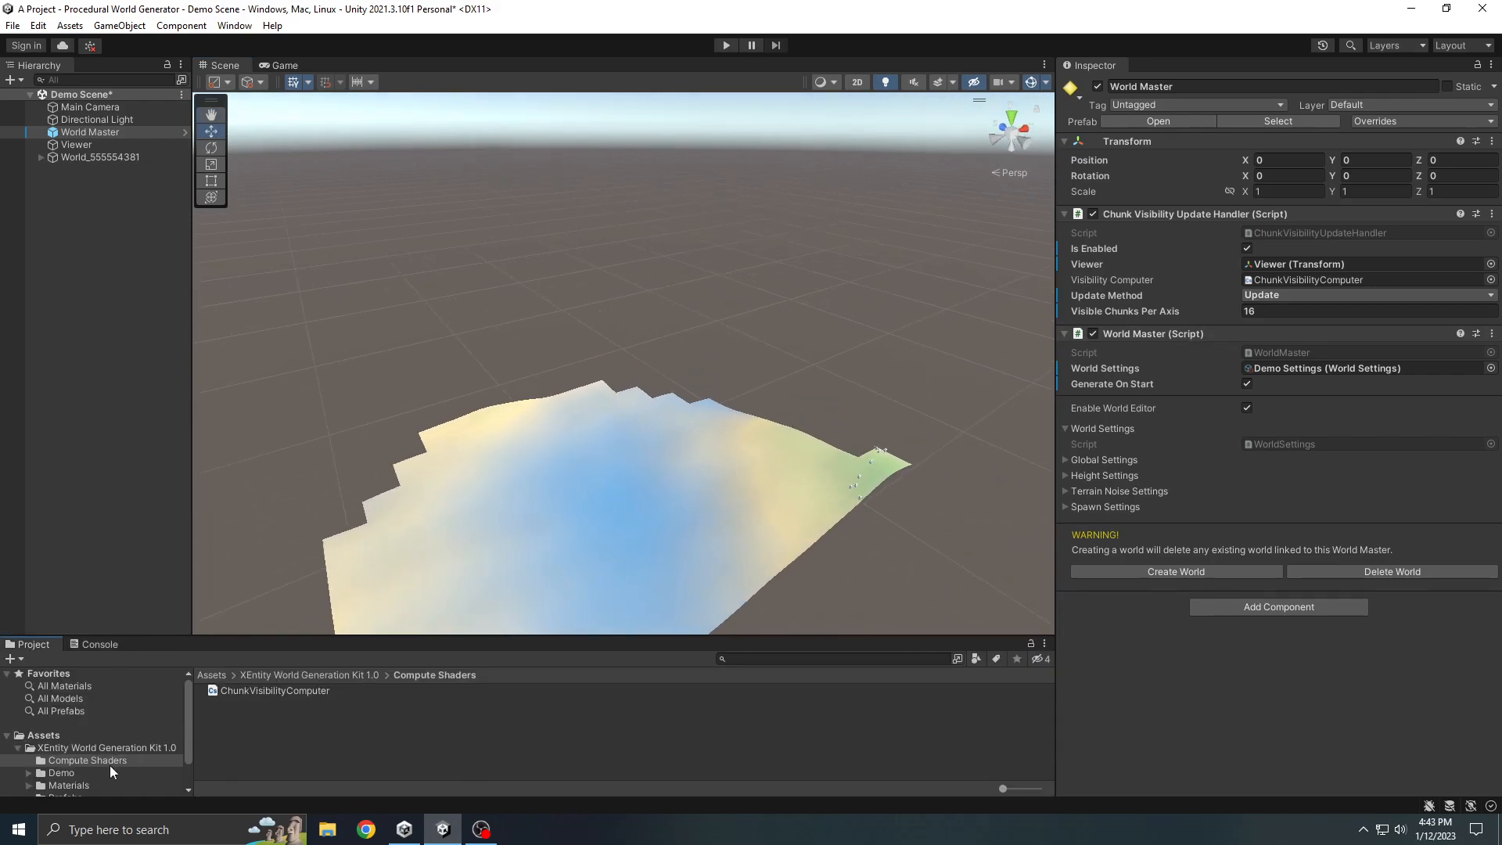
click(66, 748)
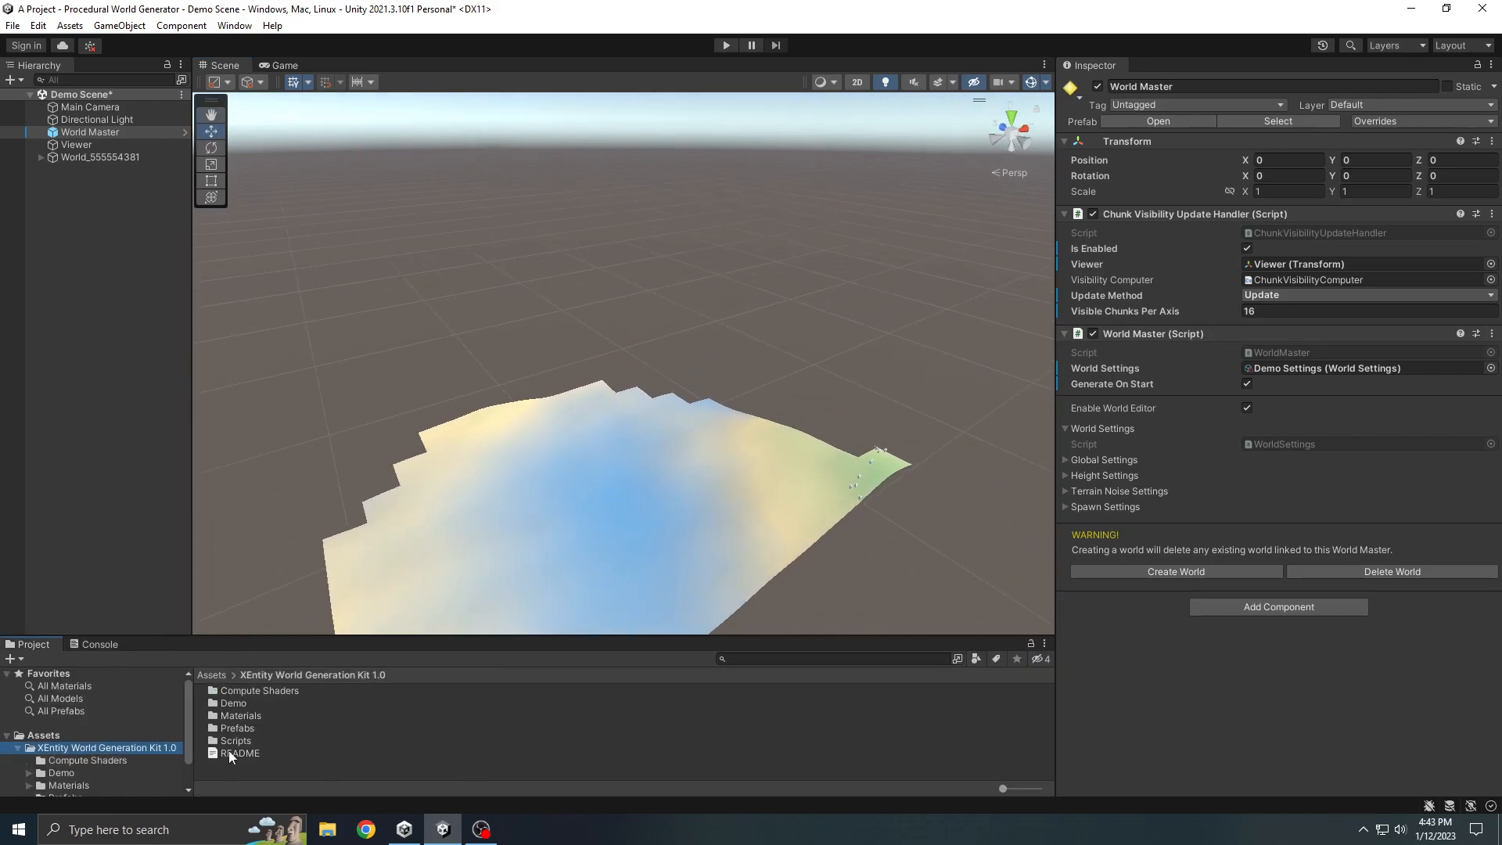
click(236, 754)
drag(1053, 300, 829, 347)
click(238, 752)
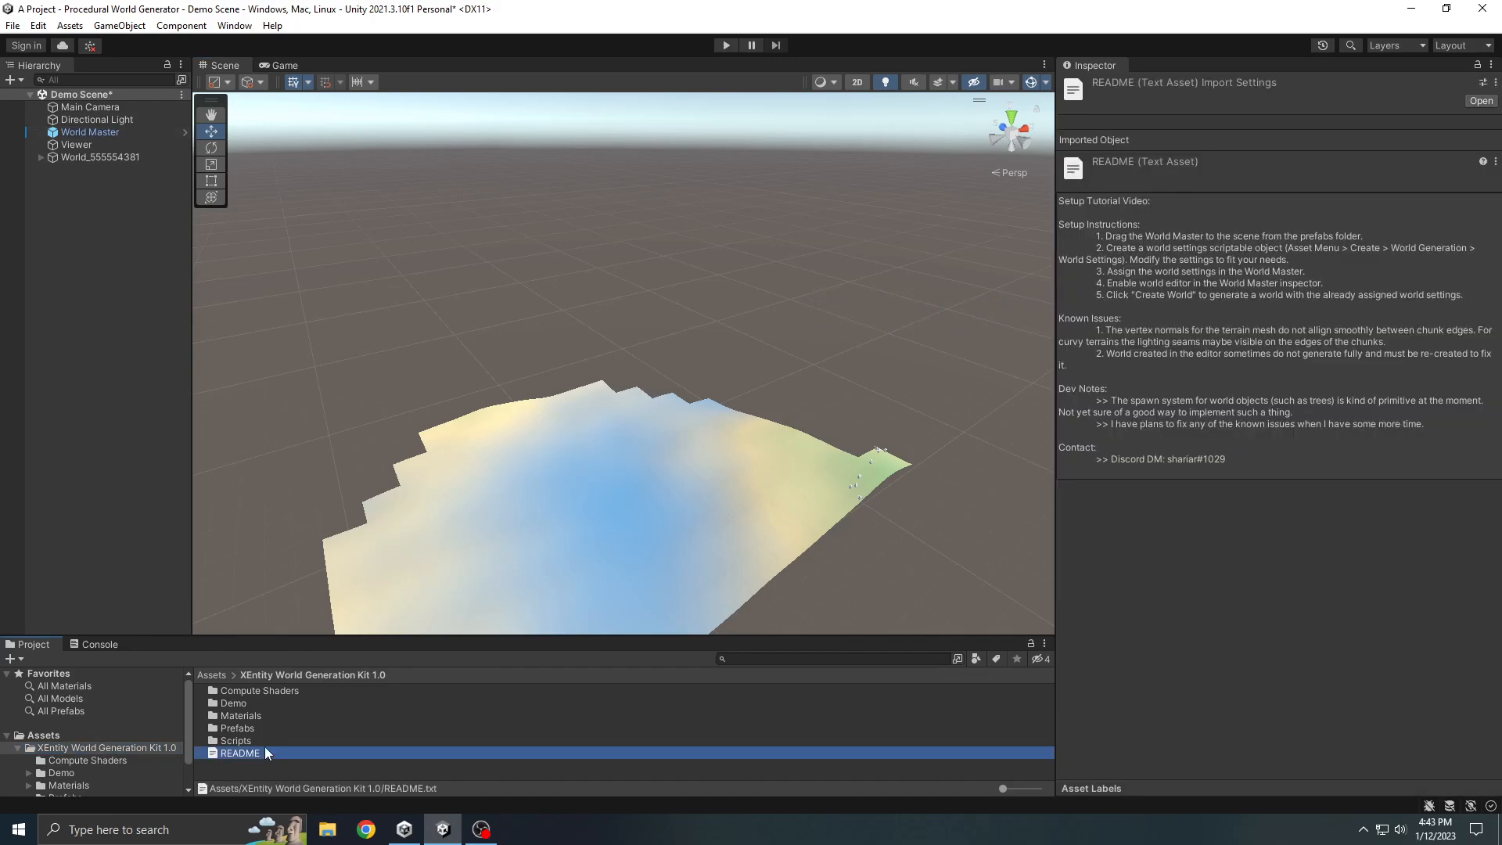
drag(1055, 315, 813, 316)
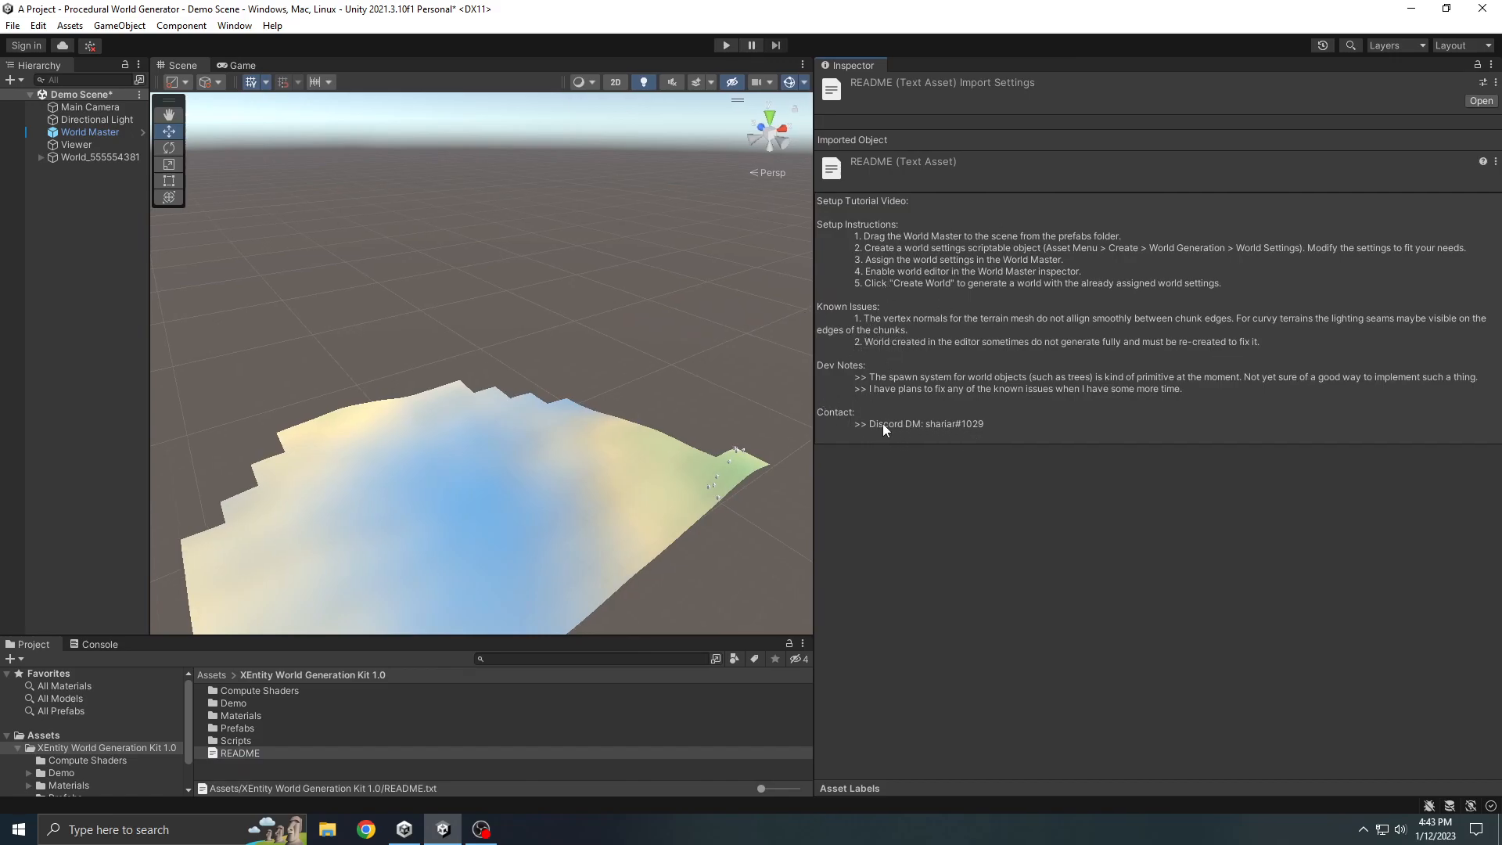
Step: Narrow the Inspector again and reselect World Master to show its components beside the generated terrain
drag(814, 301, 935, 317)
click(92, 133)
middle_drag(759, 444, 725, 441)
right_drag(668, 479, 822, 516)
middle_drag(634, 470, 771, 648)
scroll(765, 493, down, 2)
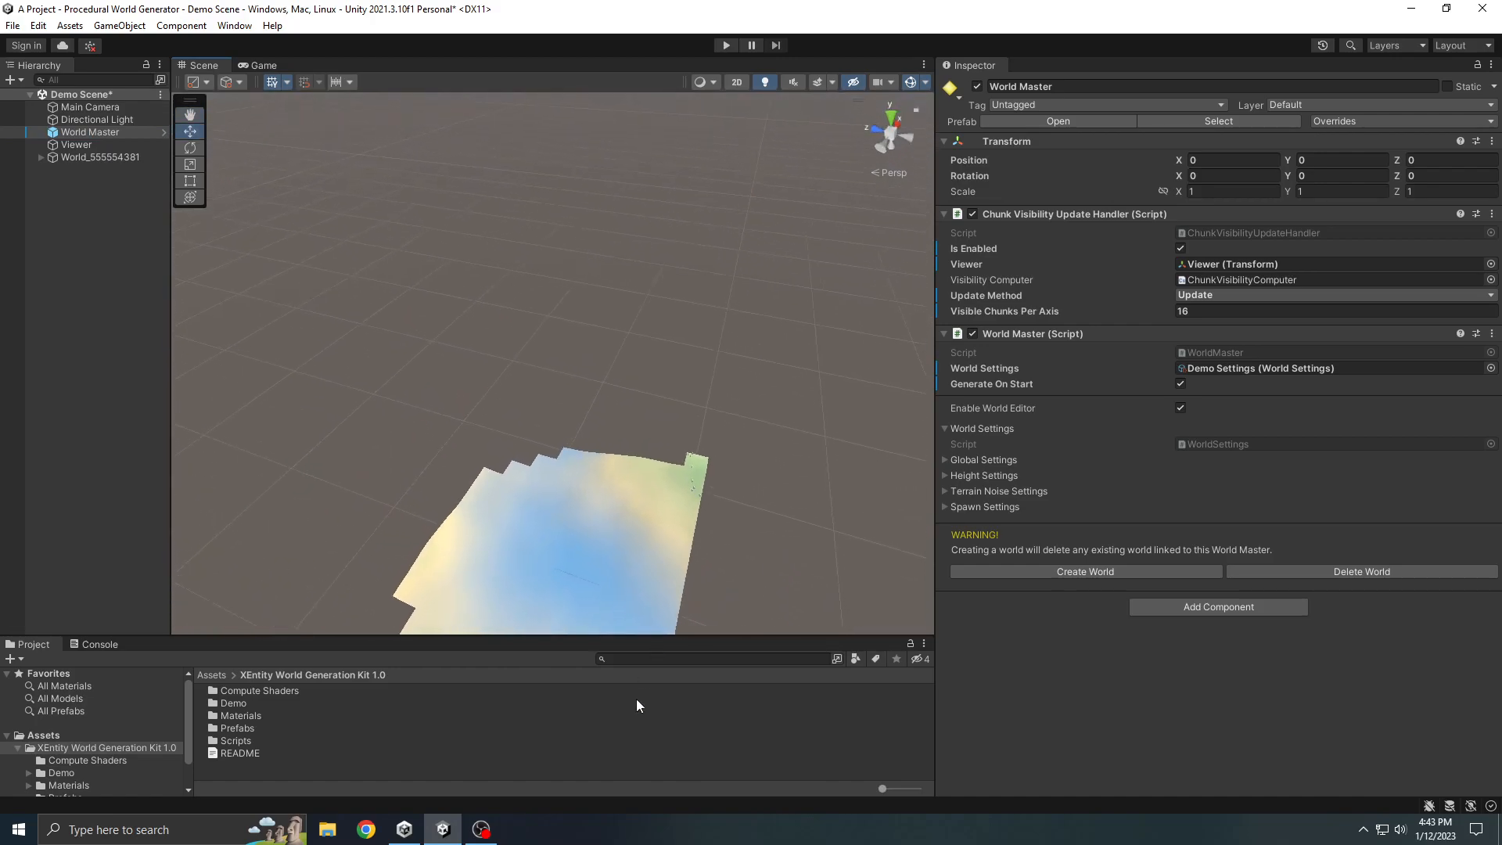
click(488, 832)
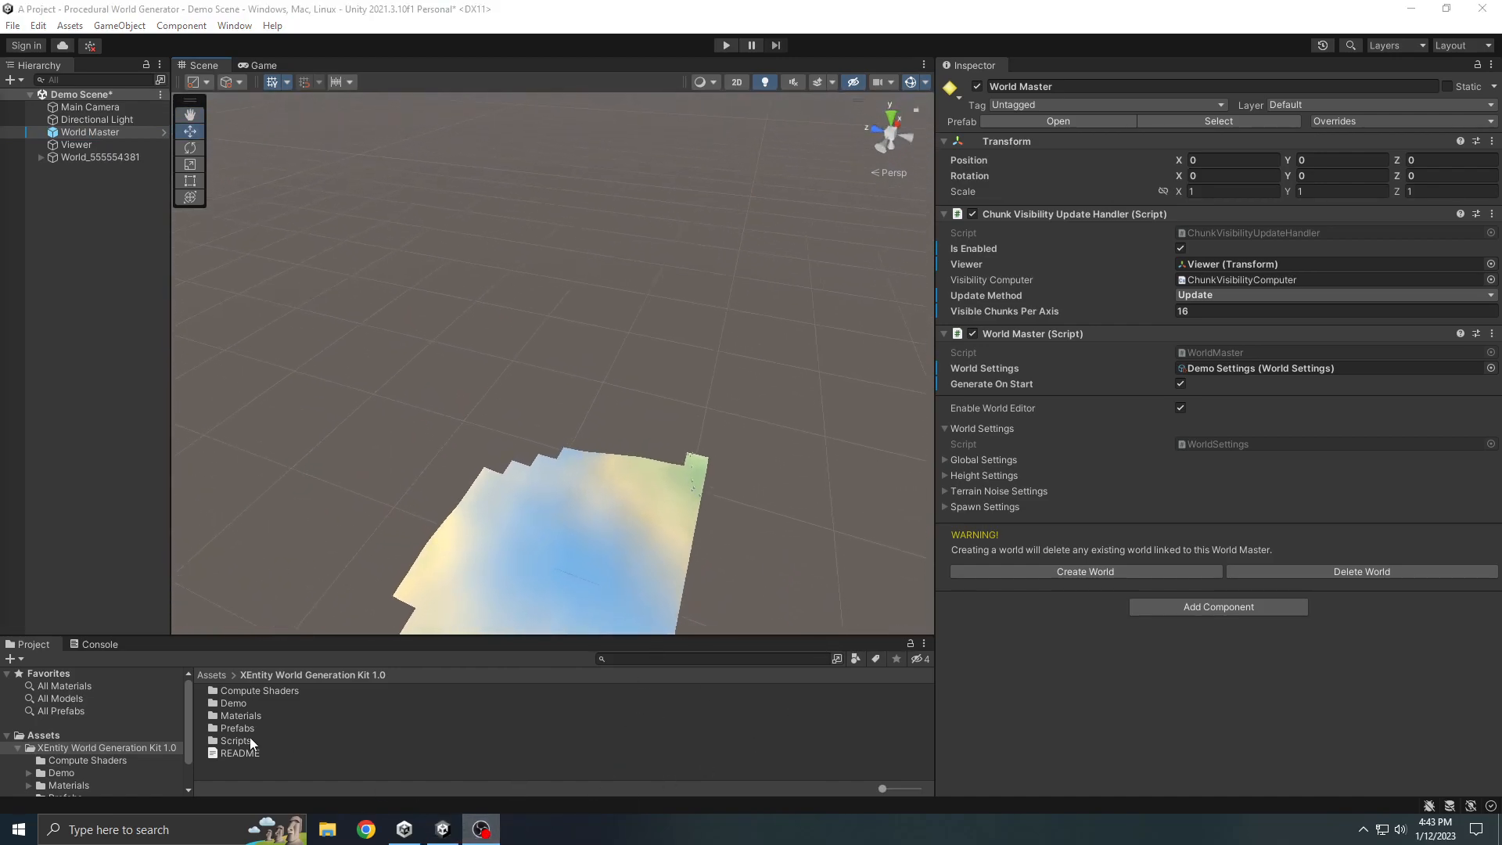